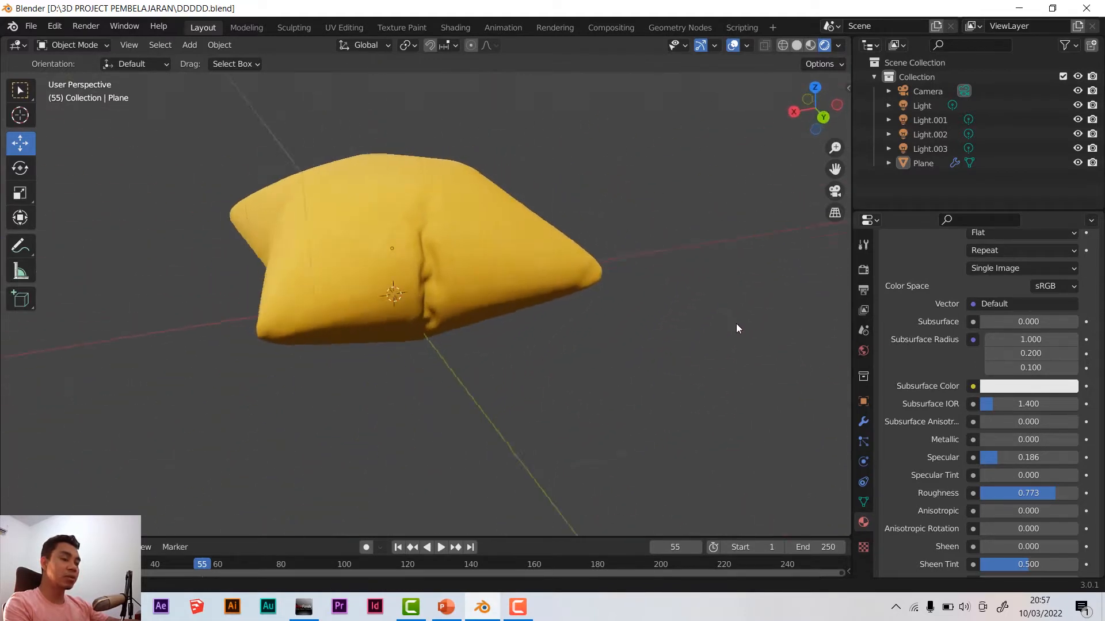
pyautogui.scroll(1, 512, 271)
pyautogui.scroll(-4, 514, 271)
pyautogui.scroll(3, 514, 271)
pyautogui.scroll(1, 516, 275)
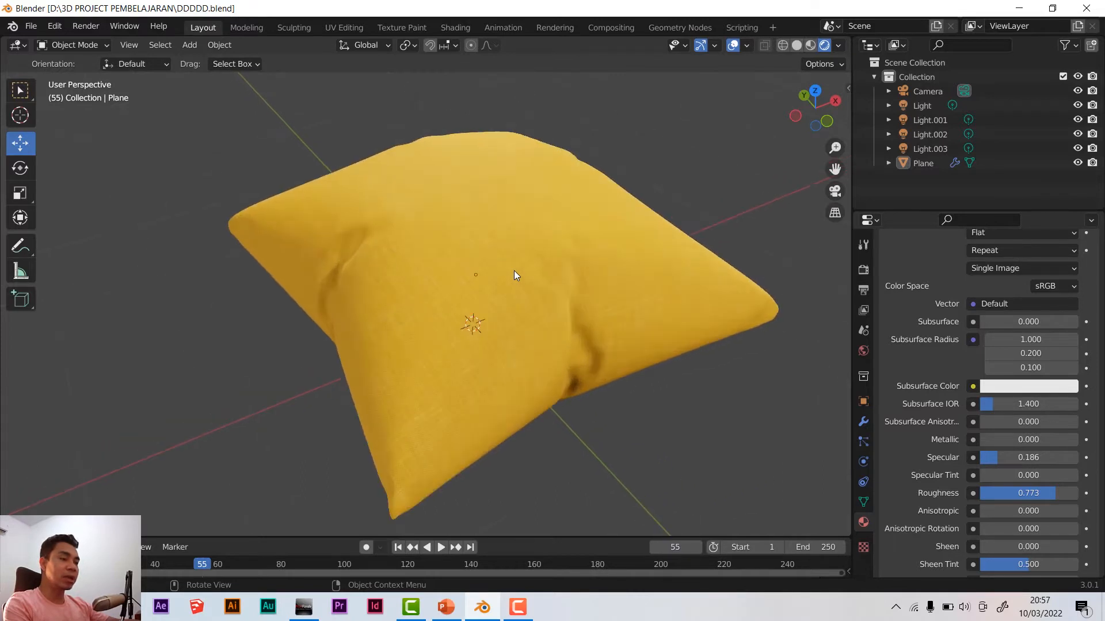
pyautogui.moveTo(474, 278); pyautogui.dragTo(516, 299, button='middle')
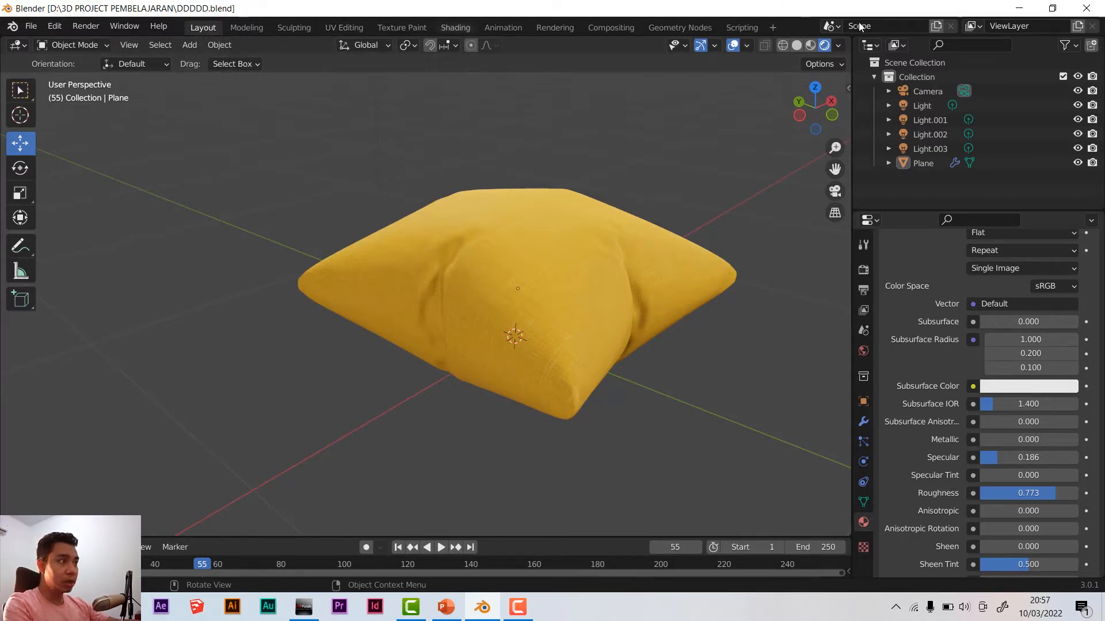
# Split the 3D viewport vertically into two areas and turn one into a Shader Editor with its sidebar hidden
pyautogui.moveTo(850, 39); pyautogui.dragTo(420, 173)
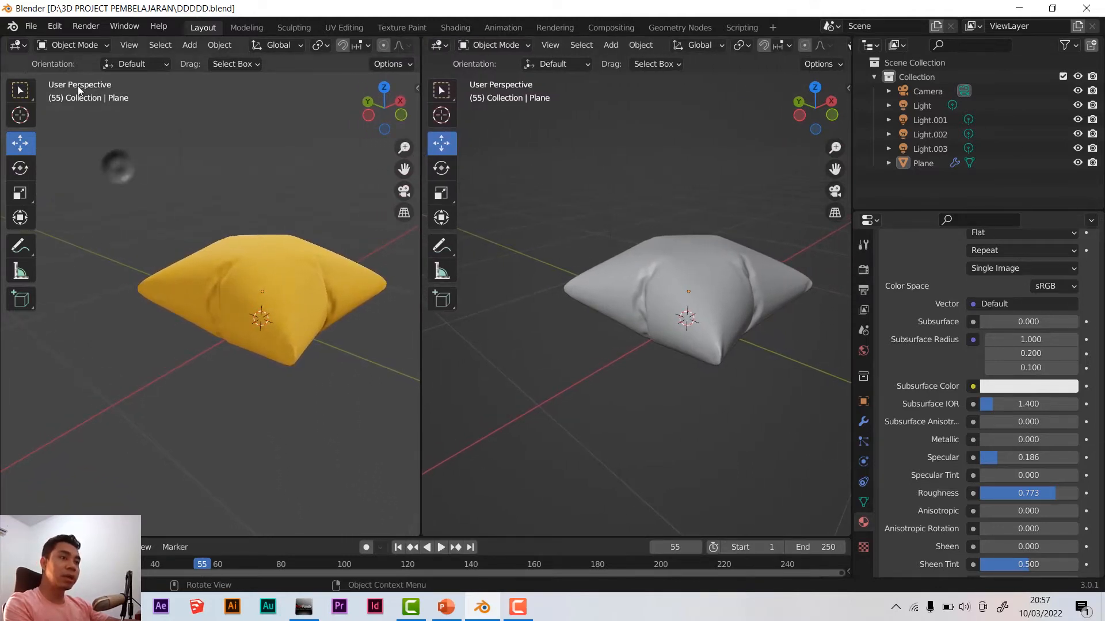
pyautogui.click(22, 47)
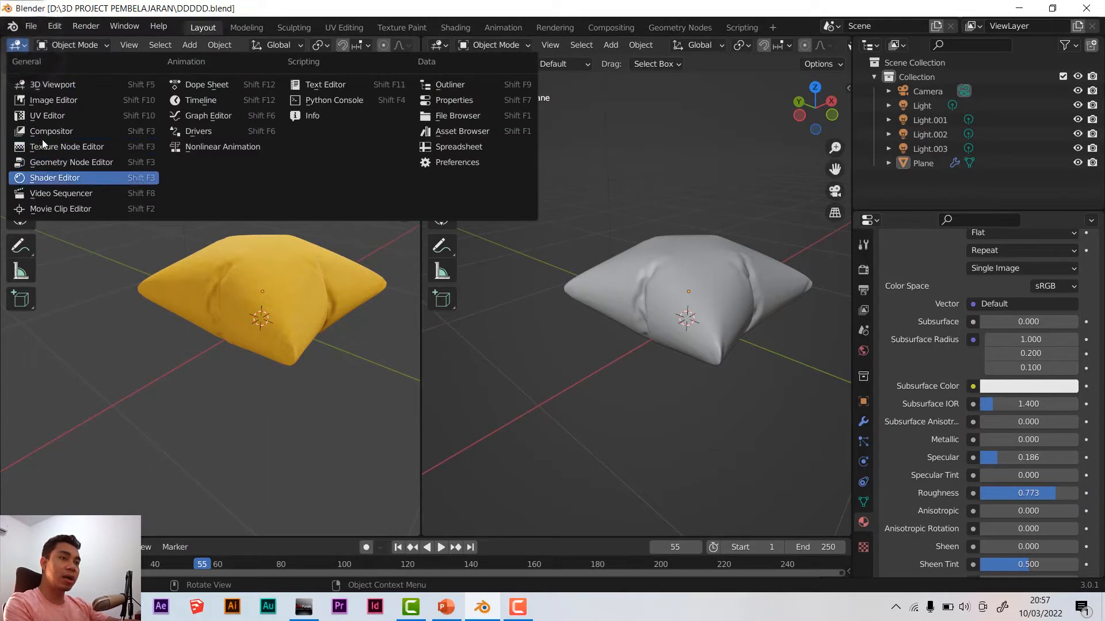
pyautogui.click(52, 179)
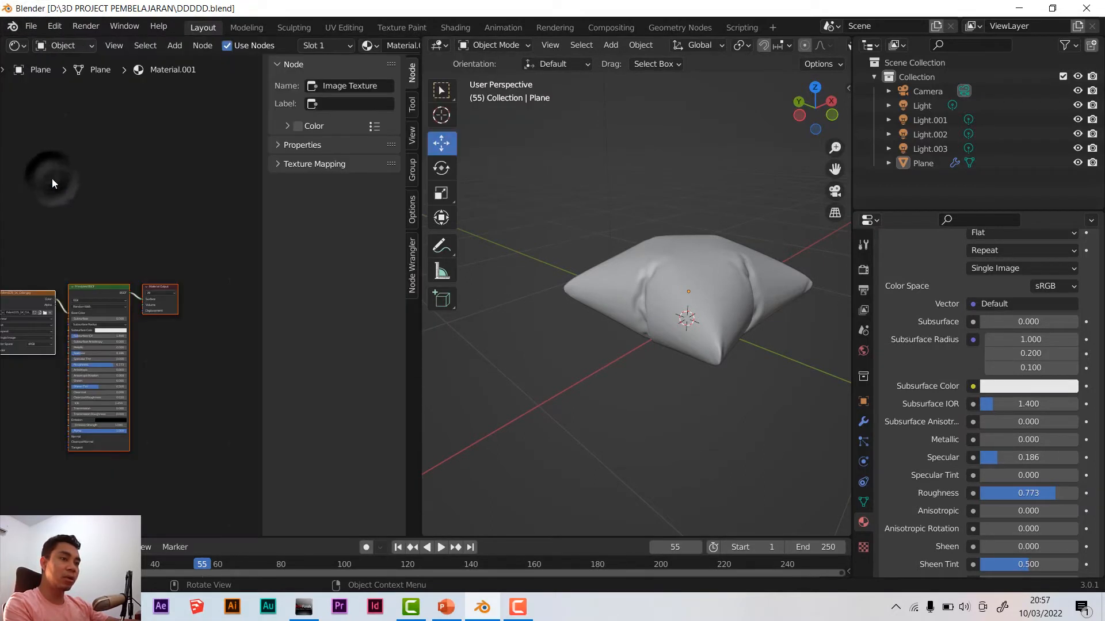
pyautogui.press('n')
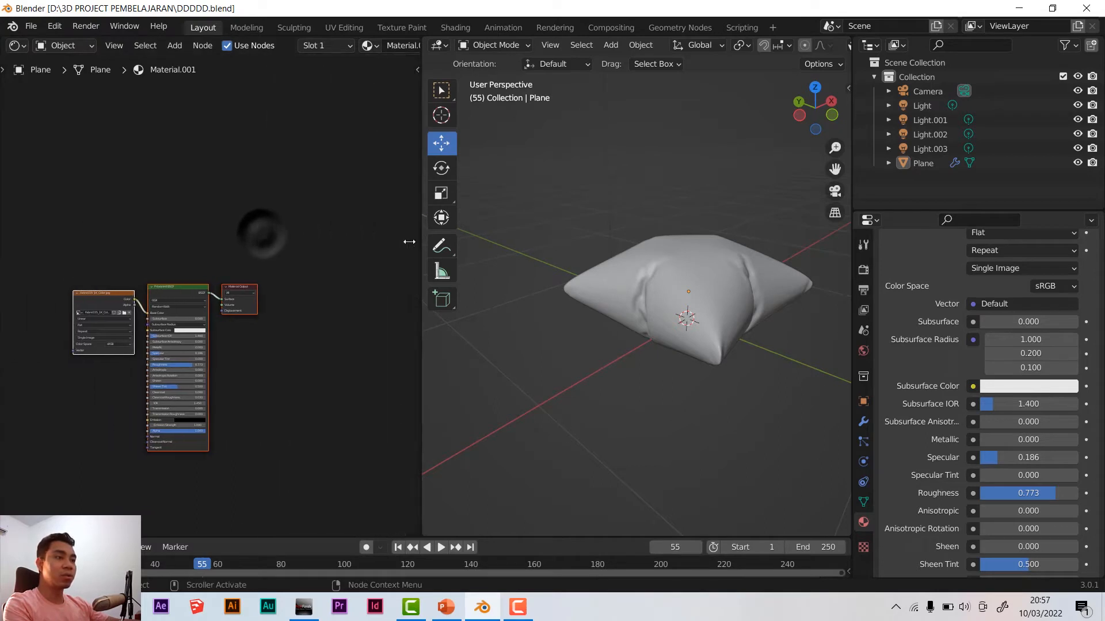
pyautogui.scroll(2, 187, 316)
pyautogui.moveTo(174, 277); pyautogui.dragTo(263, 182, button='middle')
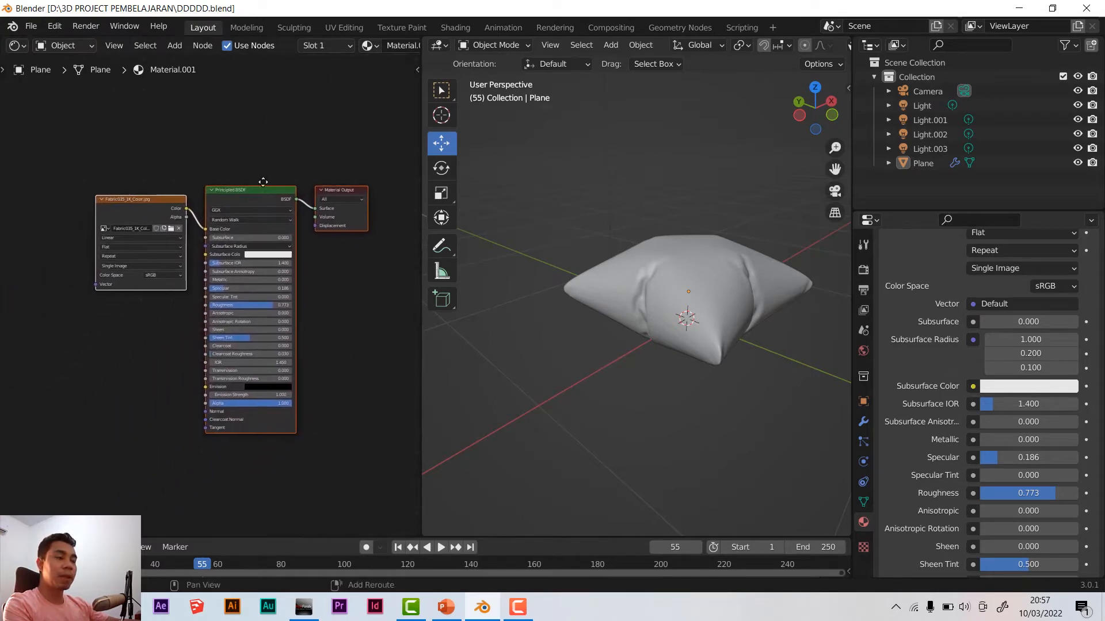
# Show the pillow in Material Preview shading in the 3D viewport and widen the Shader Editor
pyautogui.scroll(4, 626, 267)
pyautogui.keyDown('shift'); pyautogui.moveTo(665, 264); pyautogui.dragTo(650, 262, button='middle'); pyautogui.keyUp('shift')
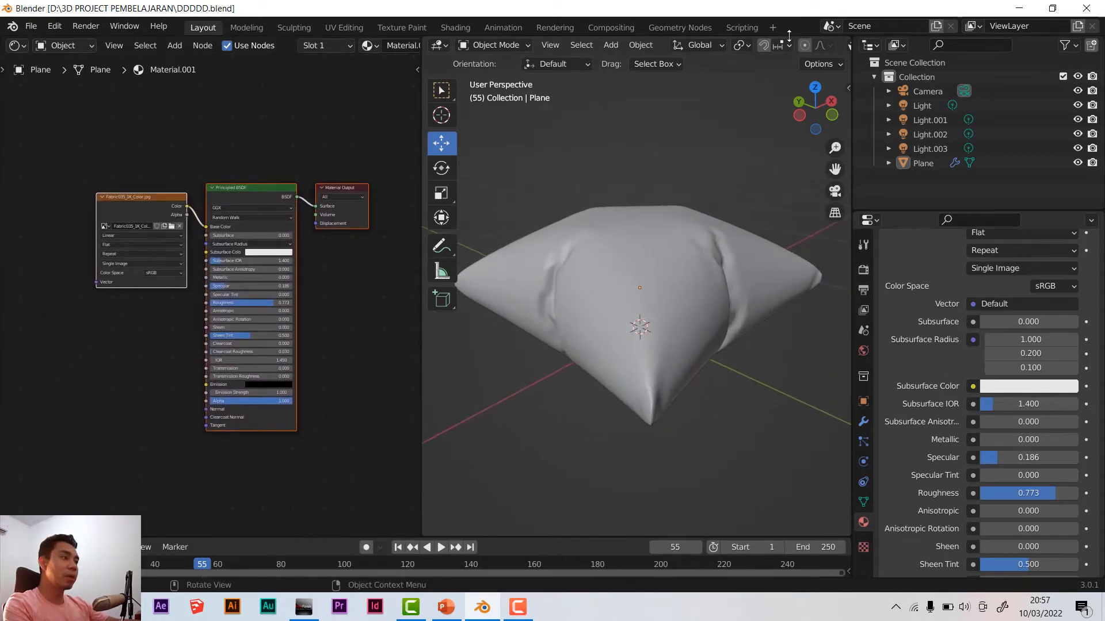
pyautogui.scroll(-5, 788, 46)
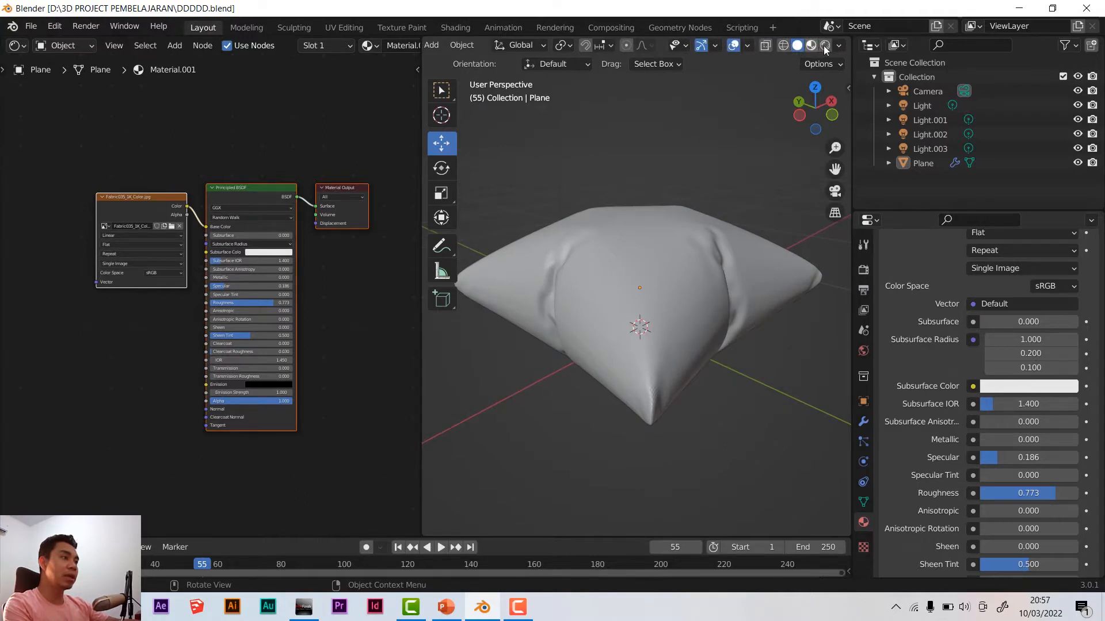
pyautogui.click(827, 46)
pyautogui.click(814, 46)
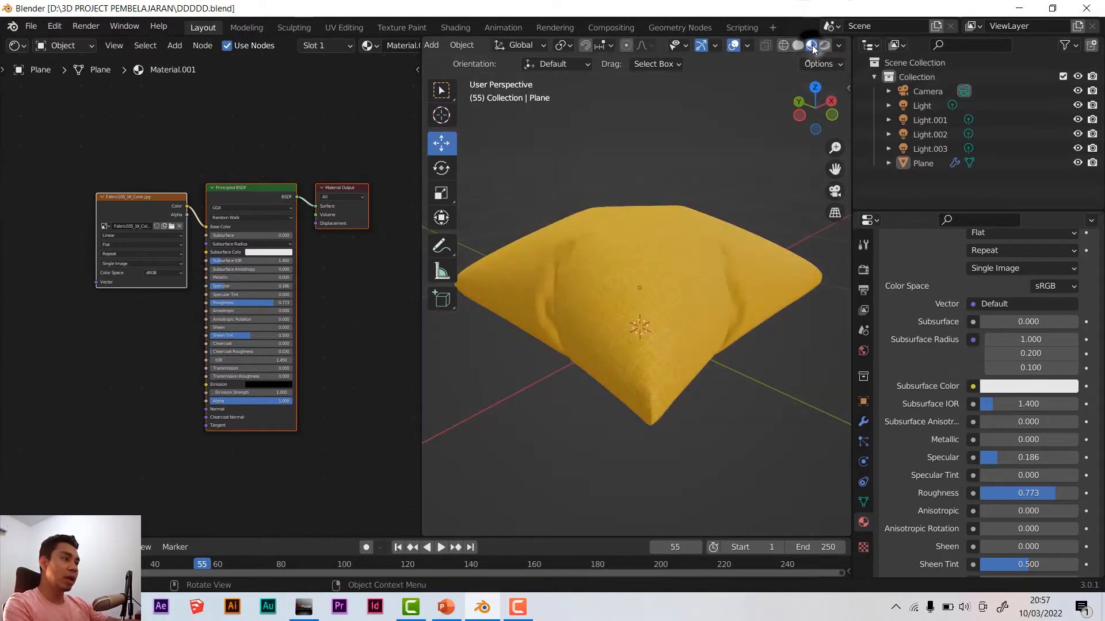
pyautogui.moveTo(694, 250); pyautogui.dragTo(477, 333, button='middle')
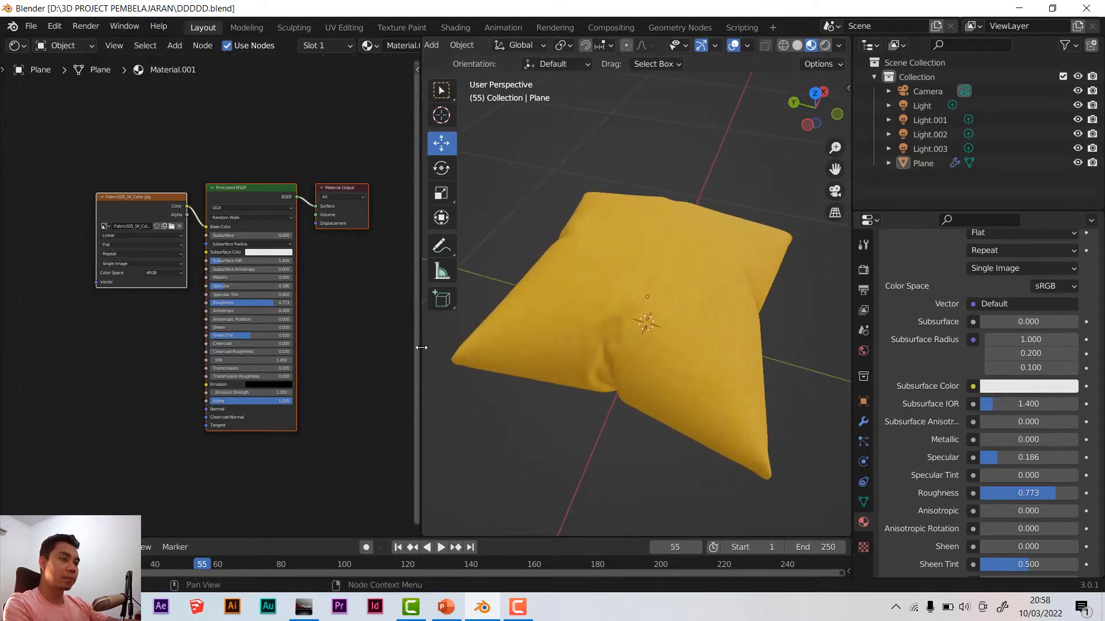
pyautogui.moveTo(422, 348); pyautogui.dragTo(471, 348)
# Add a 2 m plane under the pillow and scale it up by about 2.322 as a floor
pyautogui.scroll(-6, 682, 280)
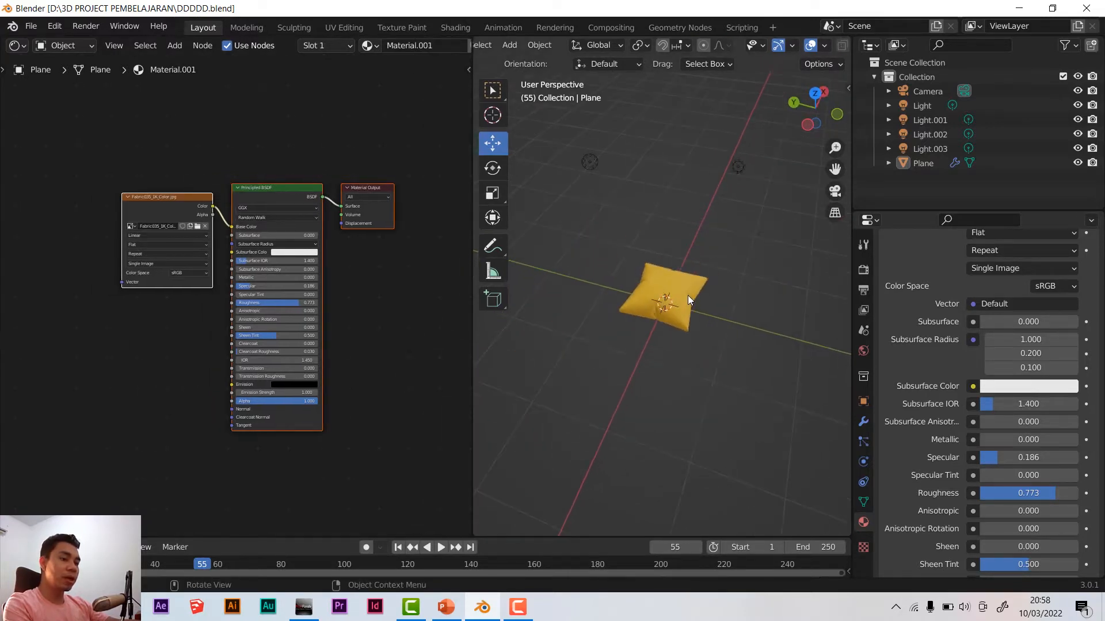
pyautogui.hotkey('shift', 'a')
pyautogui.moveTo(699, 306)
pyautogui.click(747, 299)
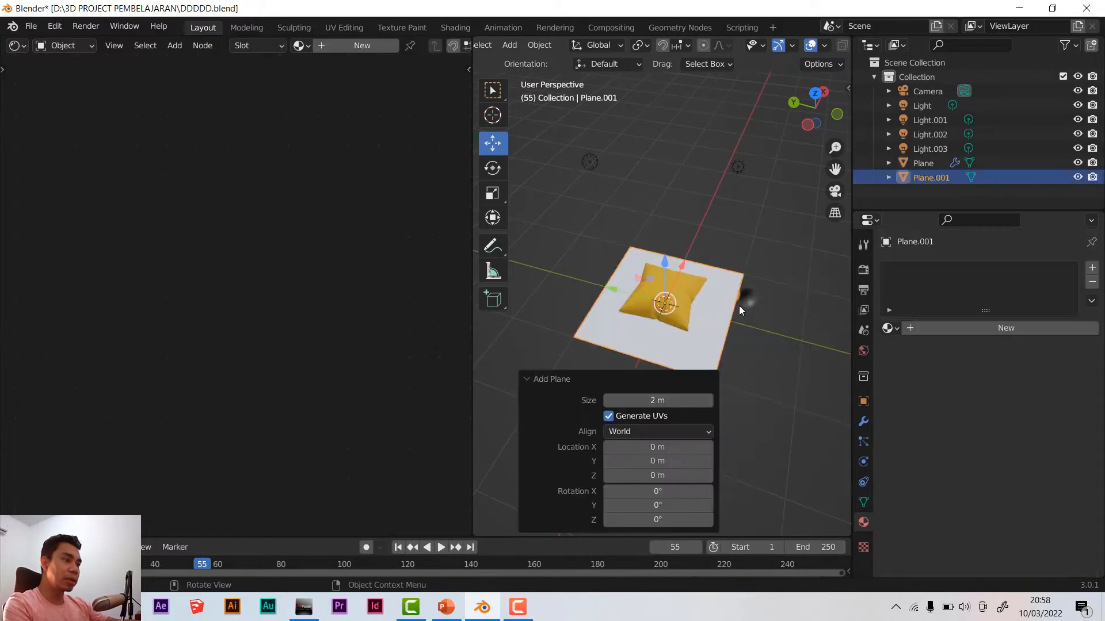
pyautogui.press('s')
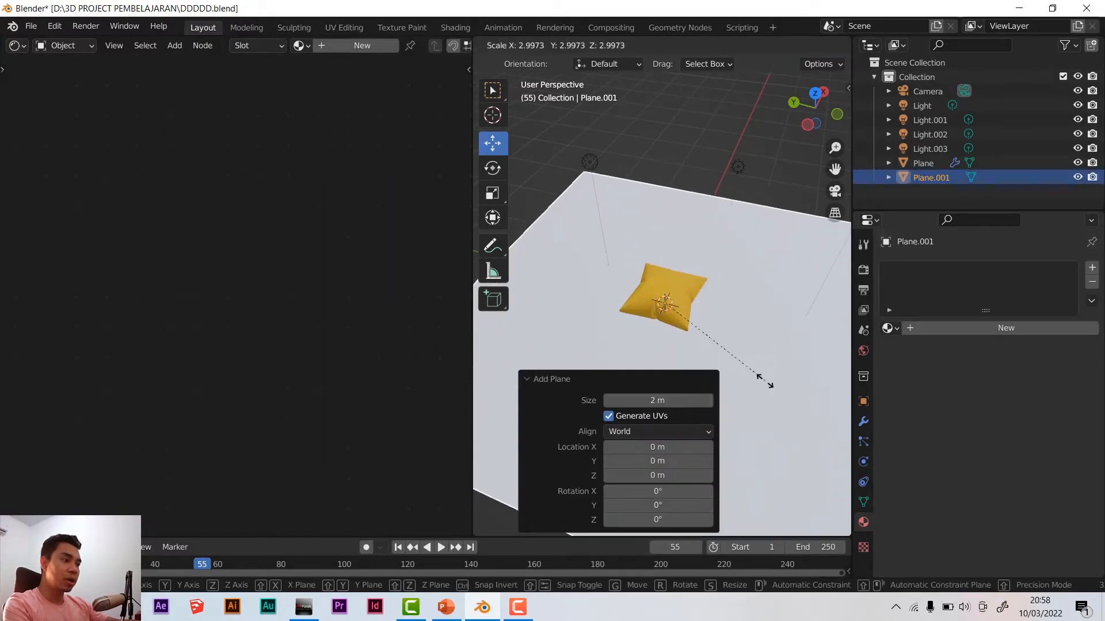
pyautogui.click(746, 364)
# Raise the pillow slightly along Z in front view so that it rests on the floor plane
pyautogui.moveTo(744, 364); pyautogui.dragTo(672, 306, button='middle')
pyautogui.scroll(4, 673, 308)
pyautogui.scroll(2, 673, 309)
pyautogui.scroll(-3, 677, 314)
pyautogui.press('KP_1')
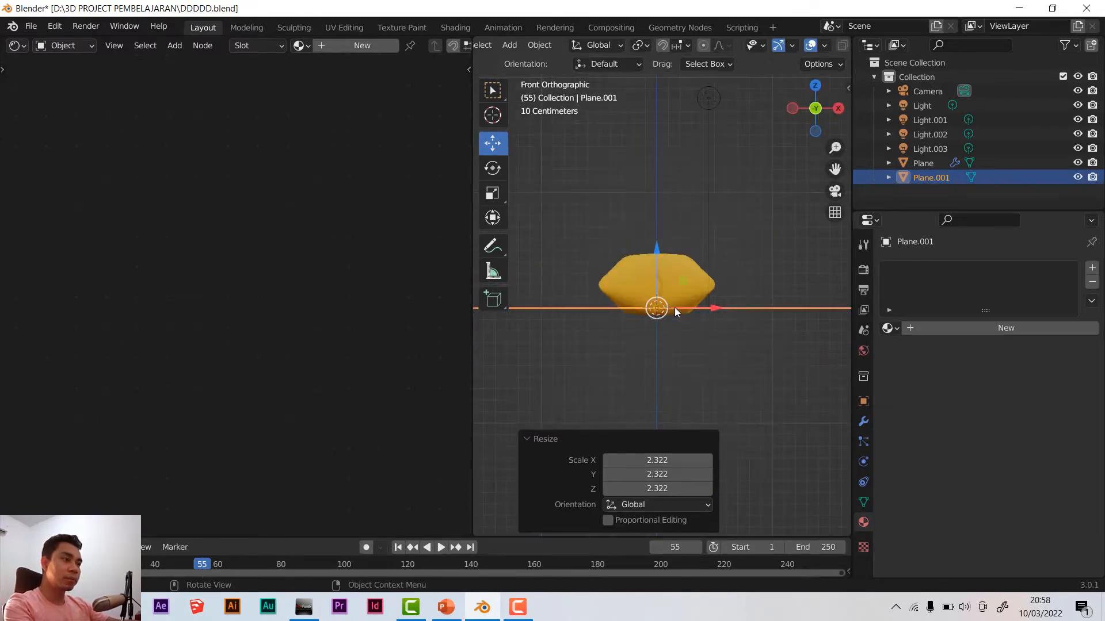
pyautogui.scroll(3, 666, 287)
pyautogui.click(662, 268)
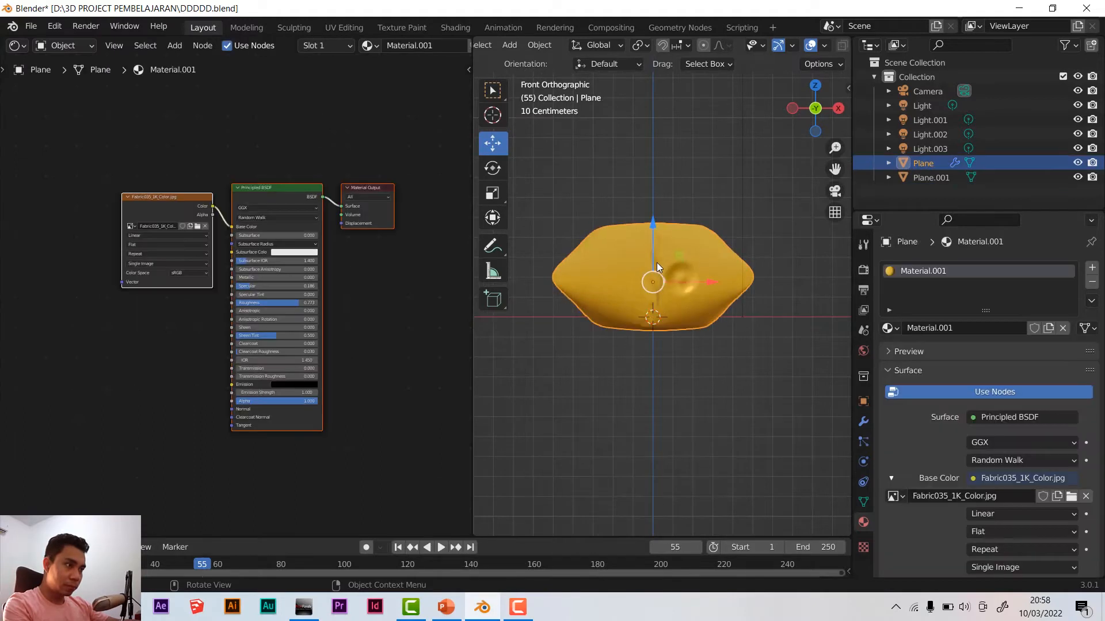
pyautogui.moveTo(654, 230); pyautogui.dragTo(655, 219)
pyautogui.moveTo(660, 265); pyautogui.dragTo(742, 259, button='middle')
pyautogui.scroll(-4, 679, 302)
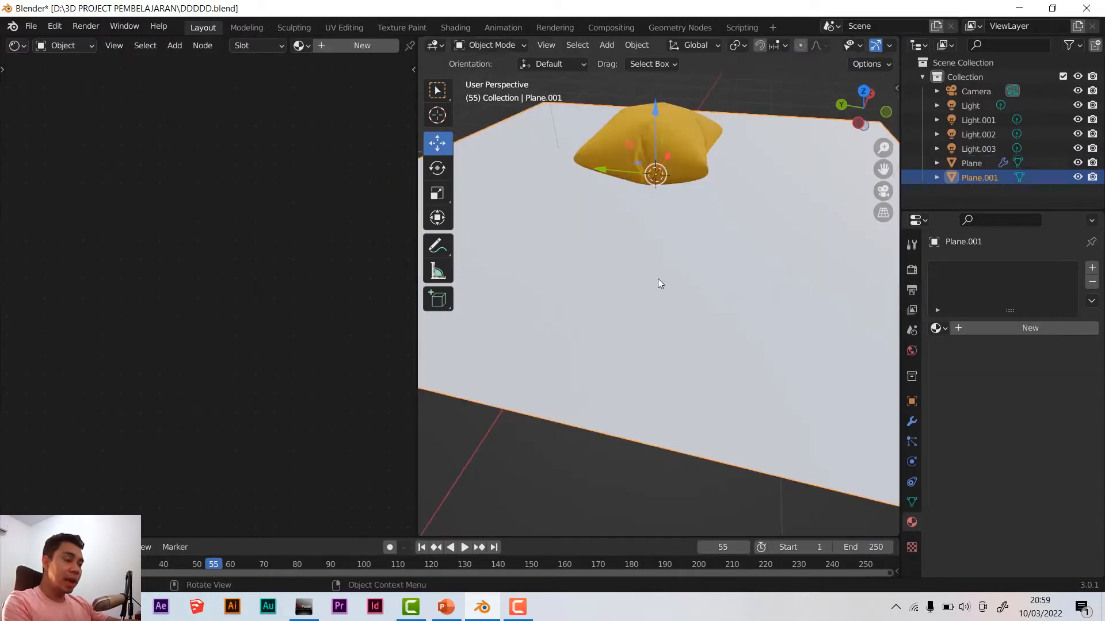
# Switch to File Explorer, go back to the Textture PBR folder and view the WoodFloor043_PREVIEW image
pyautogui.moveTo(616, 234); pyautogui.dragTo(594, 240, button='middle')
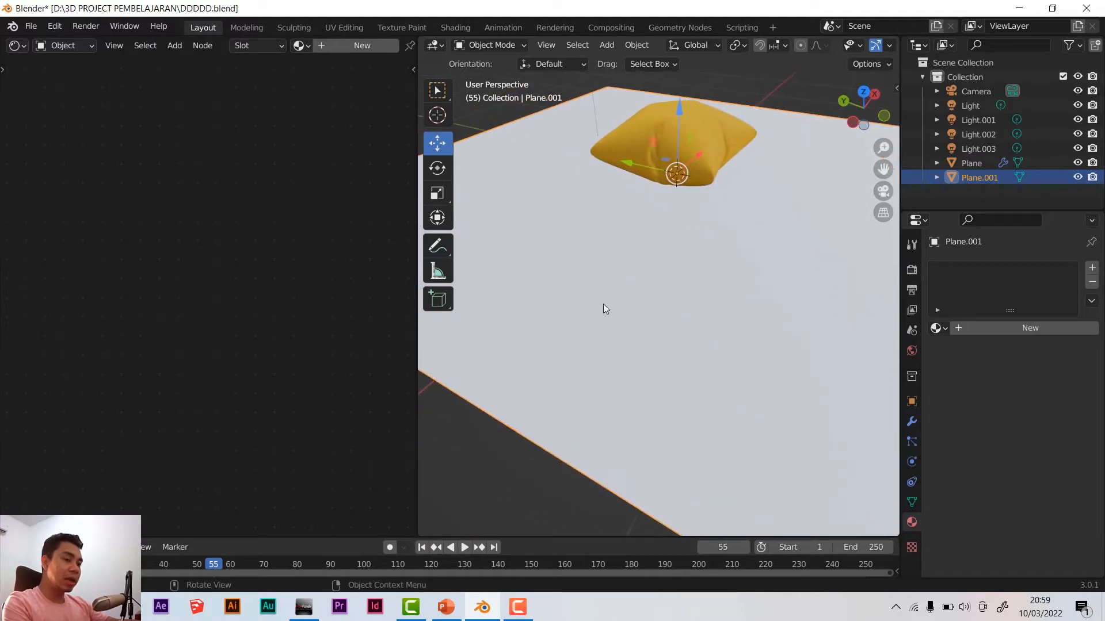
pyautogui.moveTo(717, 214); pyautogui.dragTo(661, 271, button='middle')
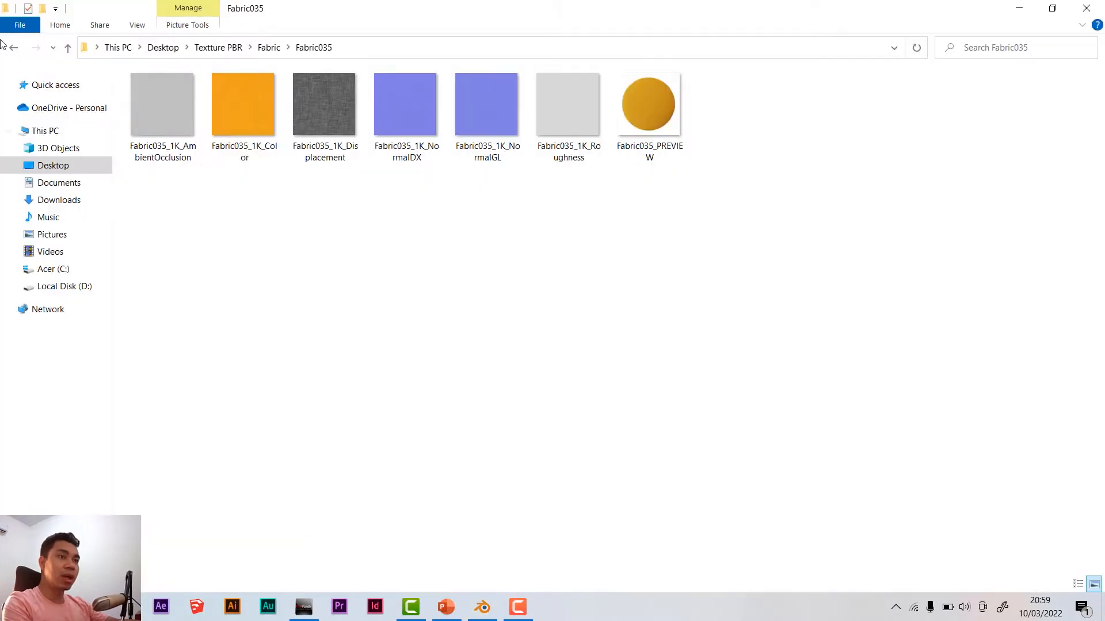
pyautogui.click(13, 47)
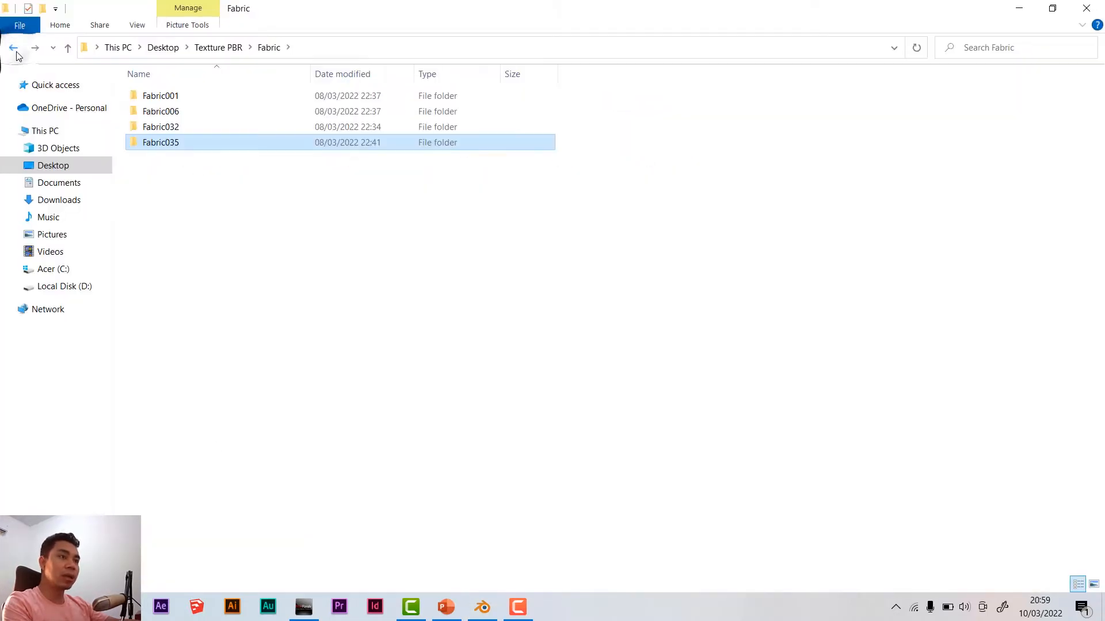
pyautogui.click(14, 48)
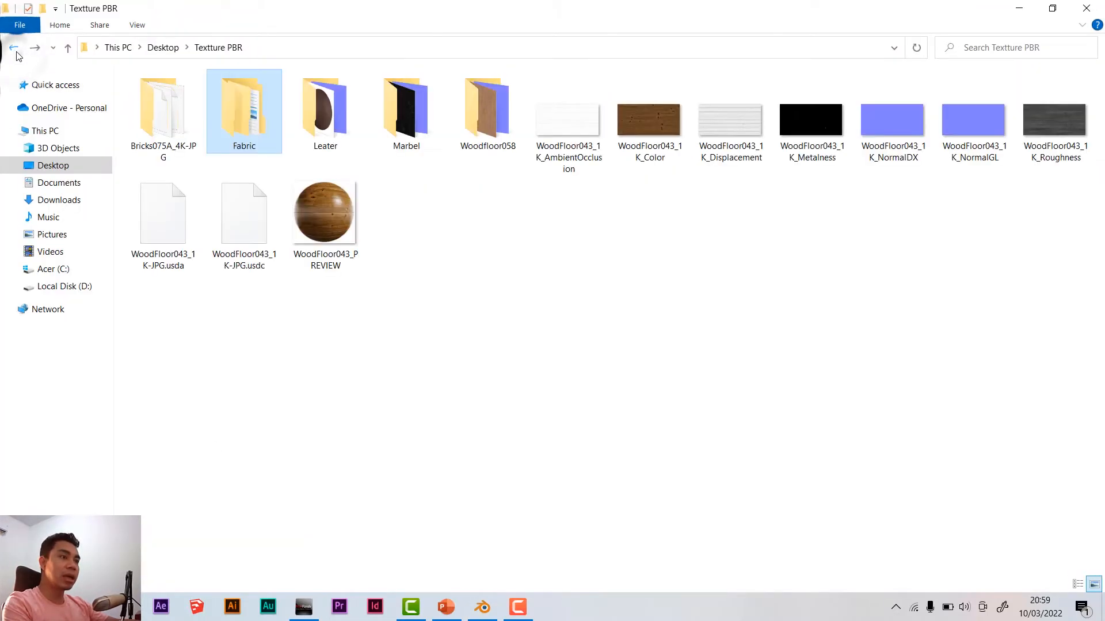
pyautogui.doubleClick(342, 222)
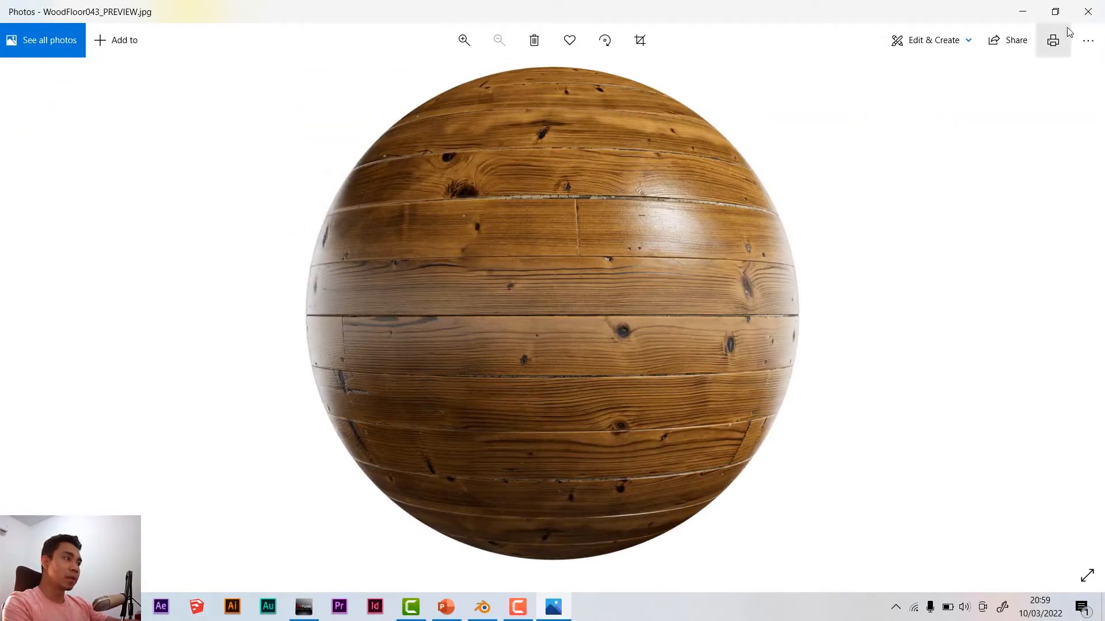
pyautogui.click(1086, 13)
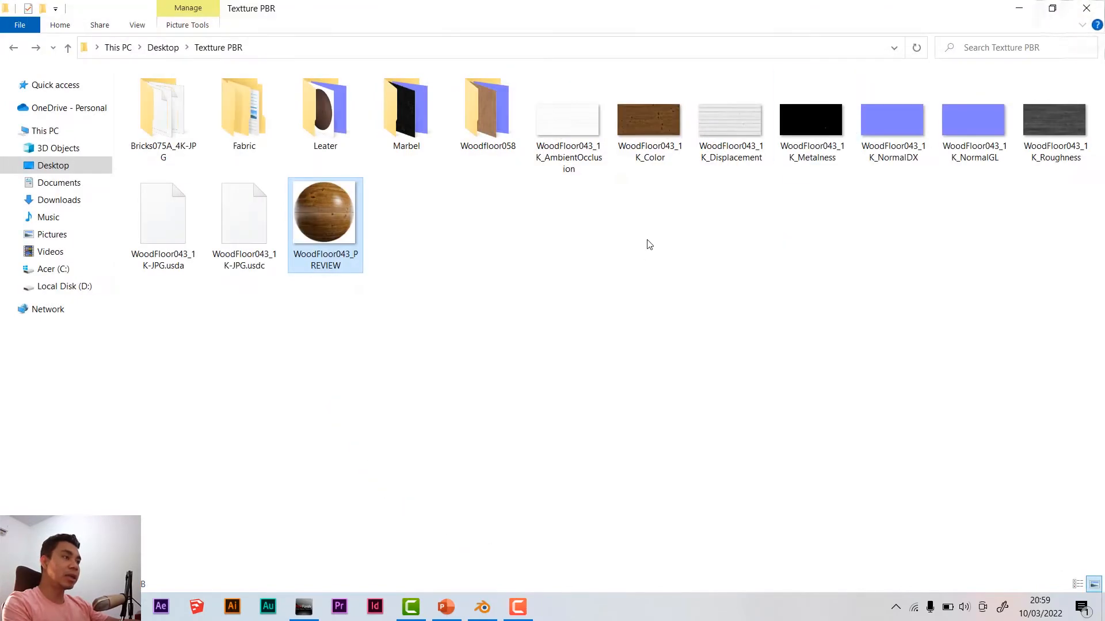
# Mark the WoodFloor043_1K Color, NormalGL and Roughness maps in the folder and return to Blender
pyautogui.click(646, 136)
pyautogui.keyDown('ctrl'); pyautogui.click(974, 133); pyautogui.keyUp('ctrl')
pyautogui.keyDown('ctrl'); pyautogui.click(1062, 134); pyautogui.keyUp('ctrl')
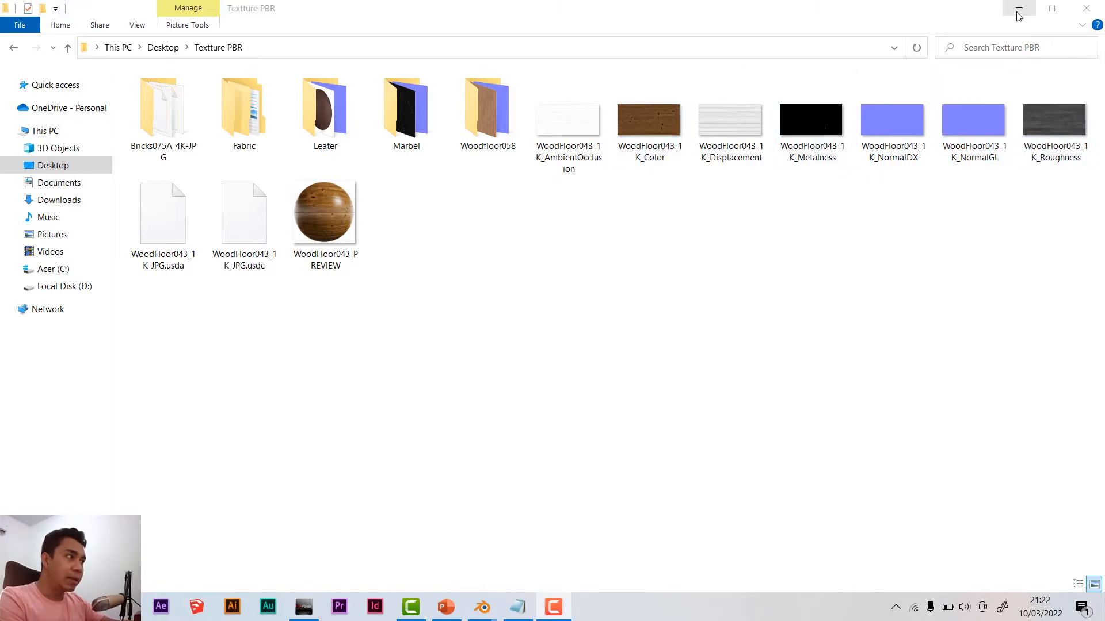
pyautogui.click(1019, 15)
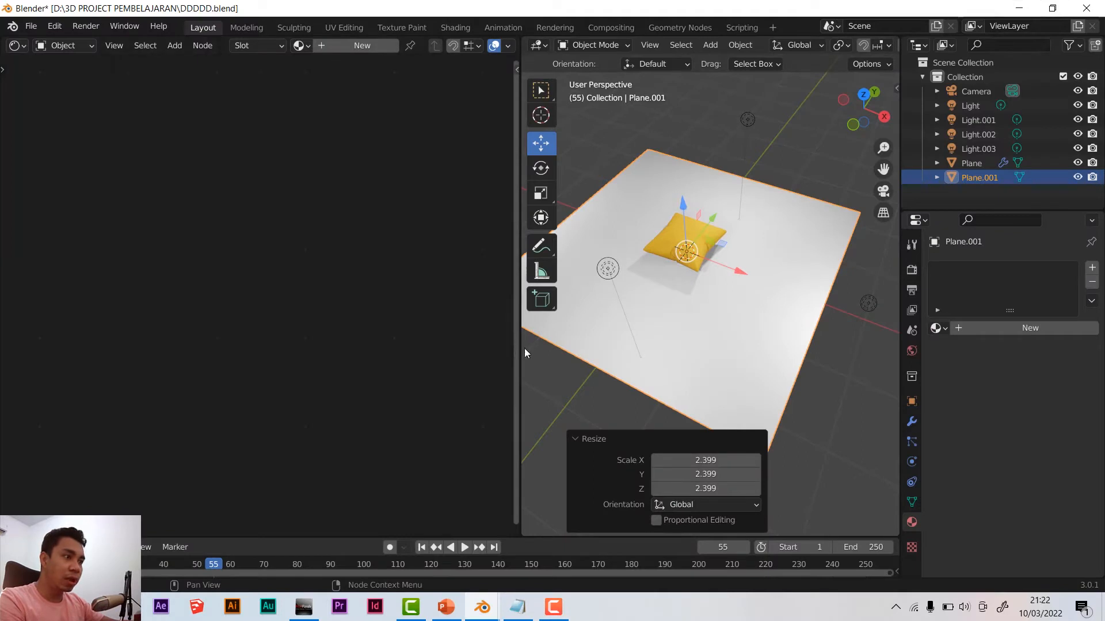
# Narrow the Shader Editor to enlarge the 3D viewport and select the floor plane
pyautogui.moveTo(523, 348); pyautogui.dragTo(423, 334)
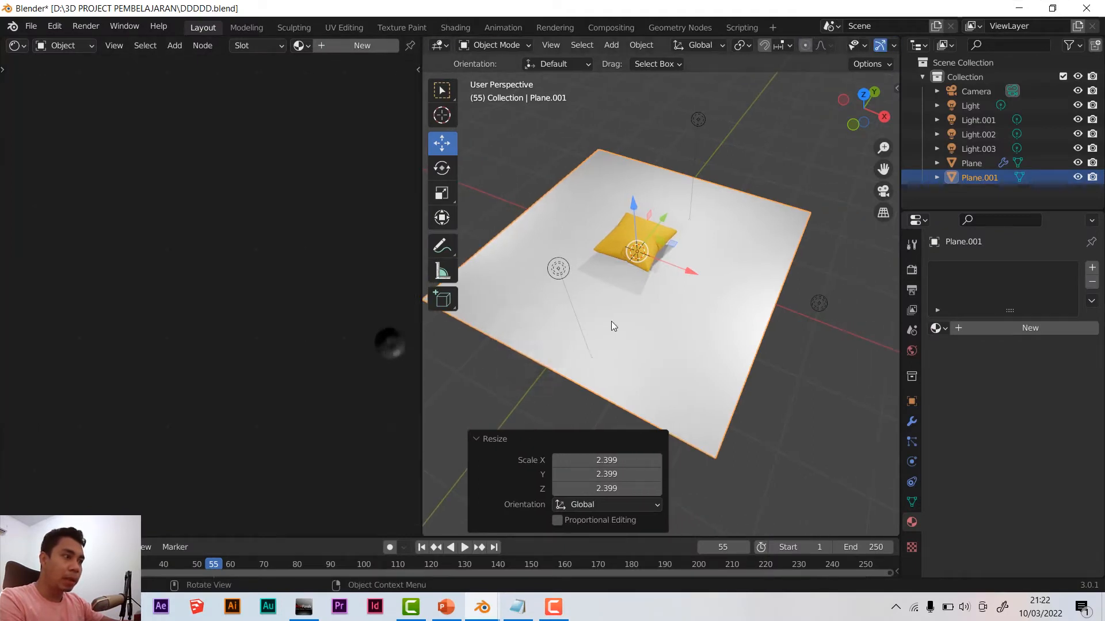
pyautogui.click(574, 386)
pyautogui.scroll(2, 609, 378)
pyautogui.moveTo(626, 382); pyautogui.dragTo(655, 335, button='middle')
pyautogui.scroll(2, 655, 335)
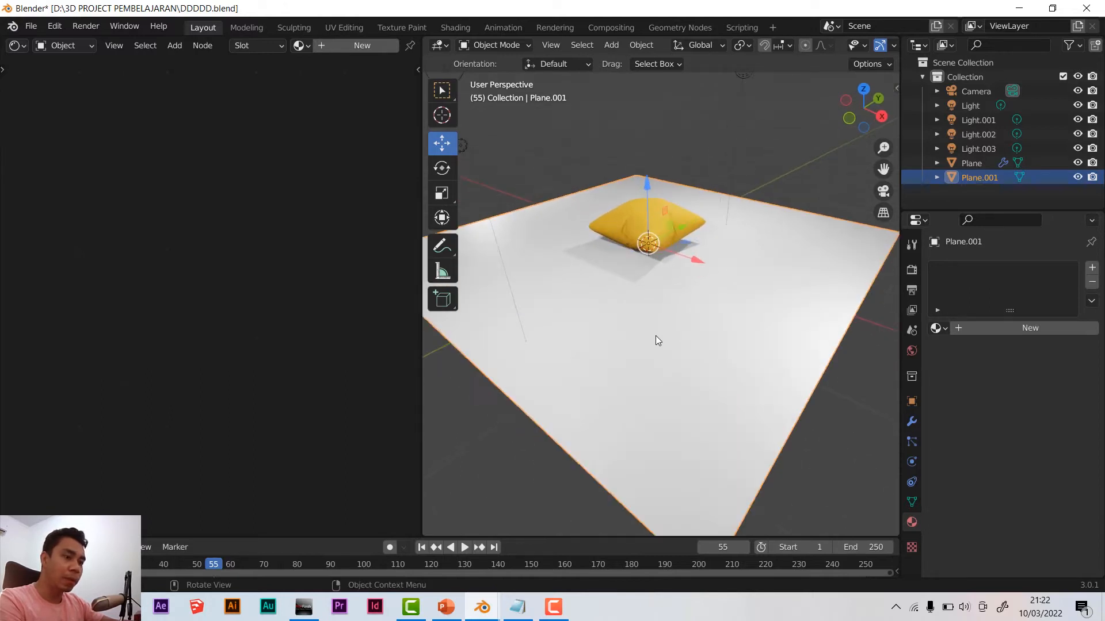
# Enter Edit Mode on the floor plane, select its face and UV unwrap it with the Angle Based method
pyautogui.click(495, 44)
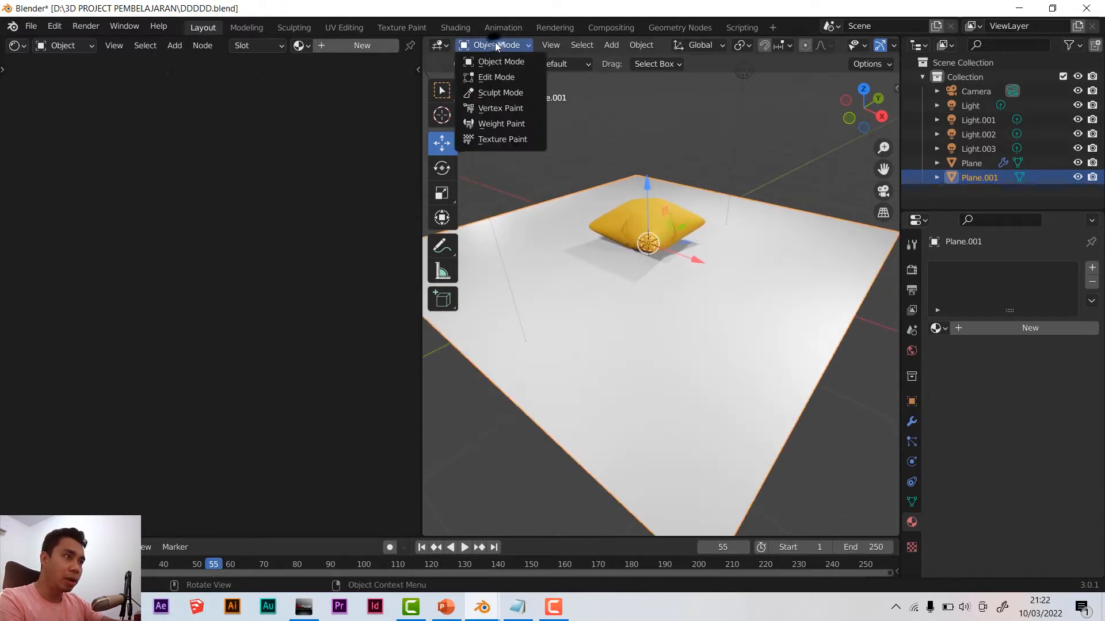
pyautogui.click(491, 74)
pyautogui.click(645, 296)
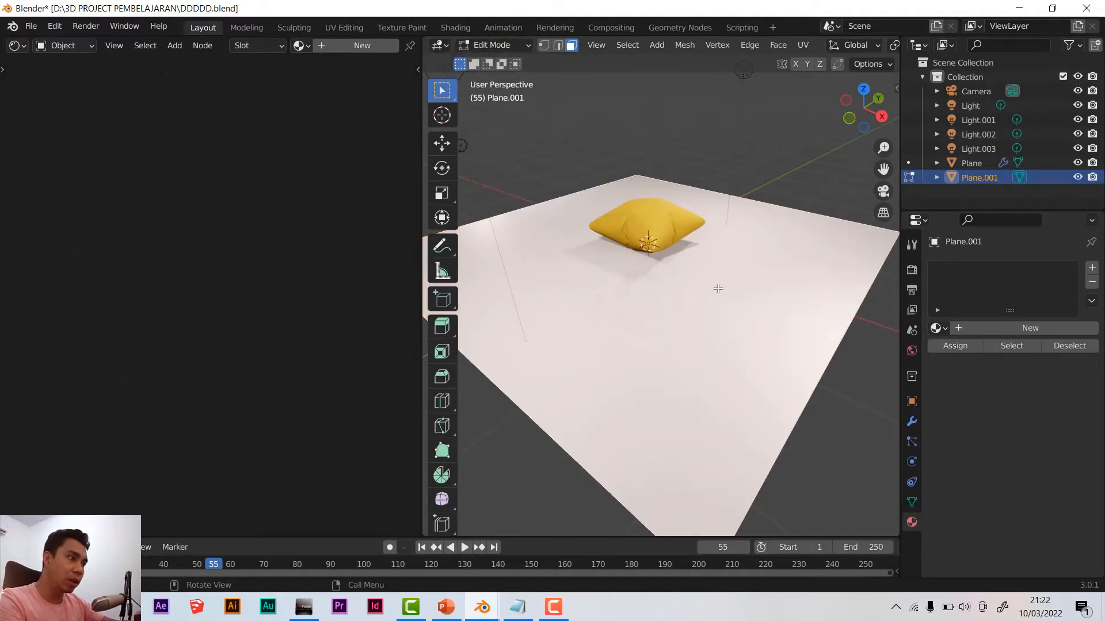
pyautogui.scroll(-4, 693, 343)
pyautogui.moveTo(693, 343); pyautogui.dragTo(666, 318, button='middle')
pyautogui.scroll(3, 659, 313)
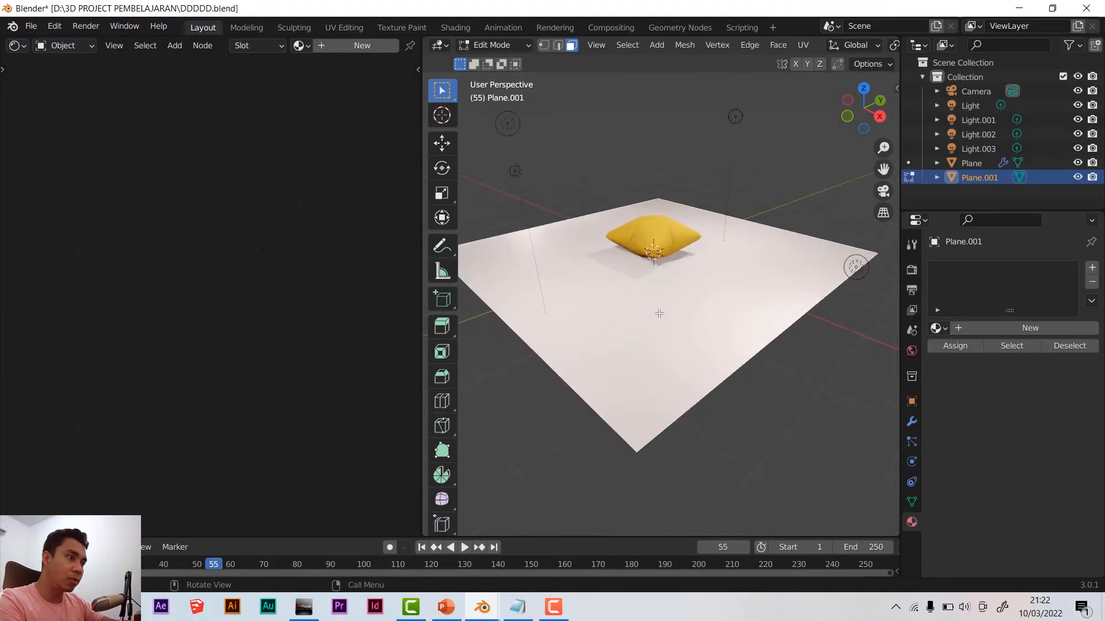
pyautogui.click(803, 46)
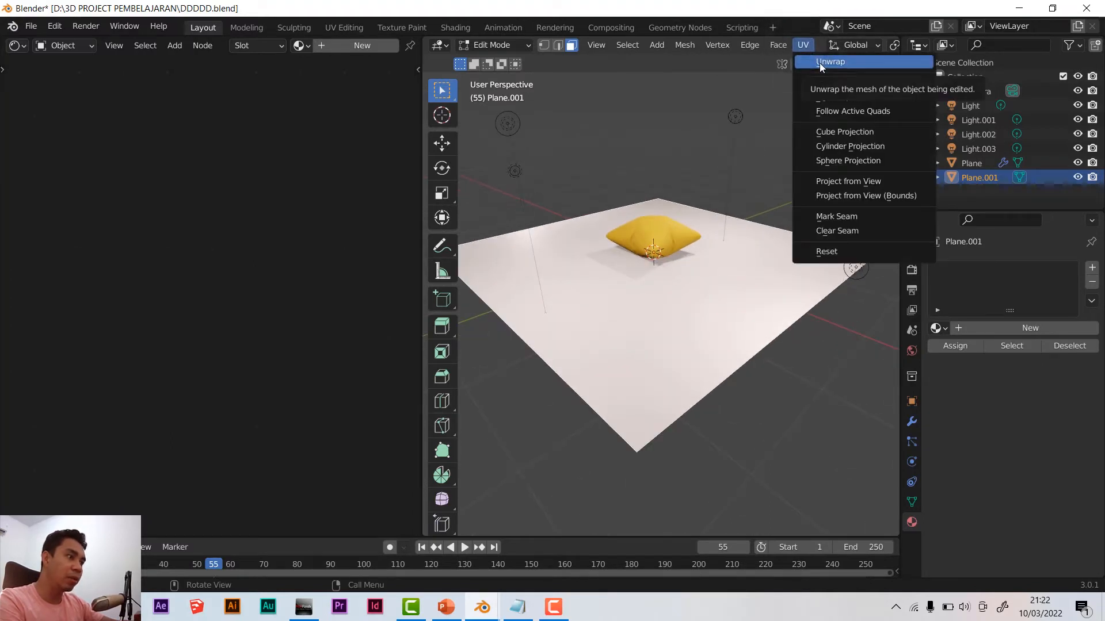
pyautogui.click(819, 62)
pyautogui.click(291, 269)
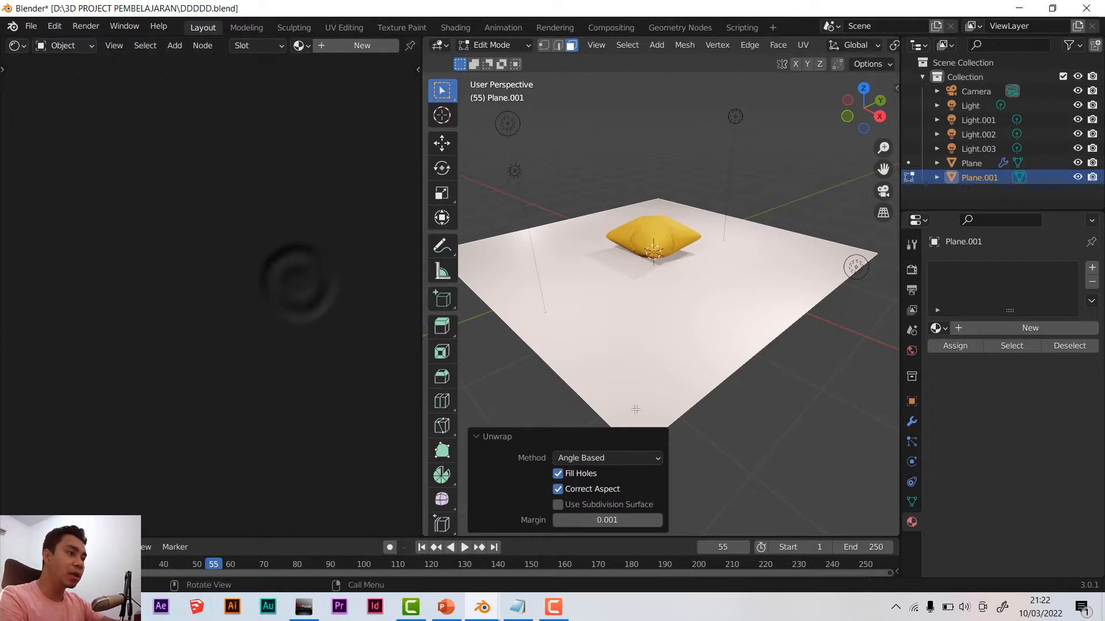
pyautogui.click(525, 392)
pyautogui.click(594, 353)
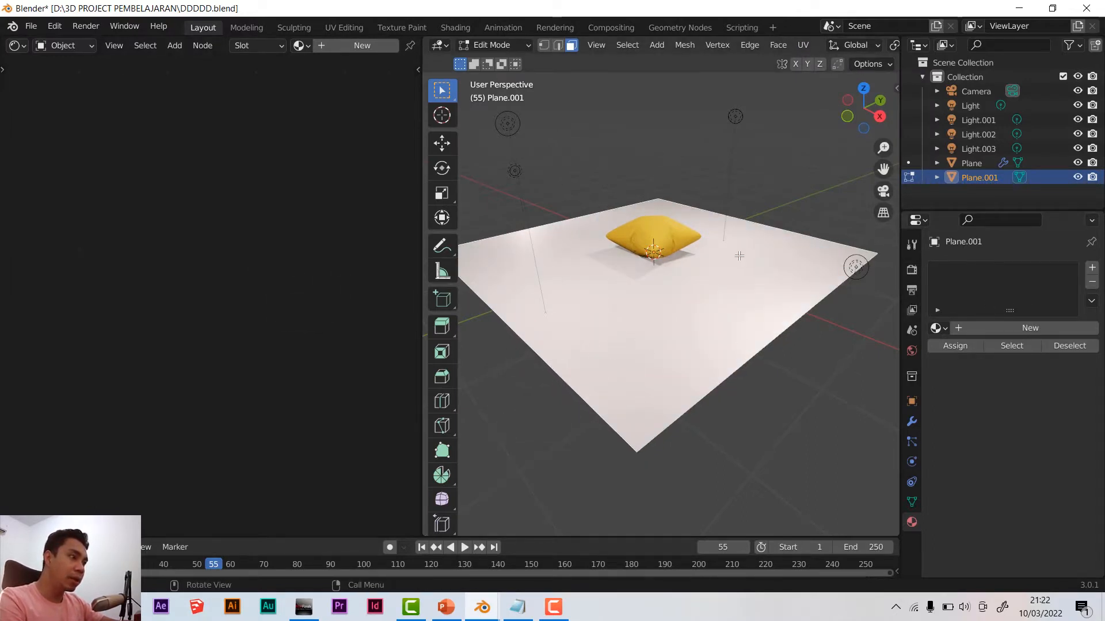
# Create a new material on the floor plane and name it Texture-latai
pyautogui.moveTo(684, 311); pyautogui.dragTo(702, 337, button='middle')
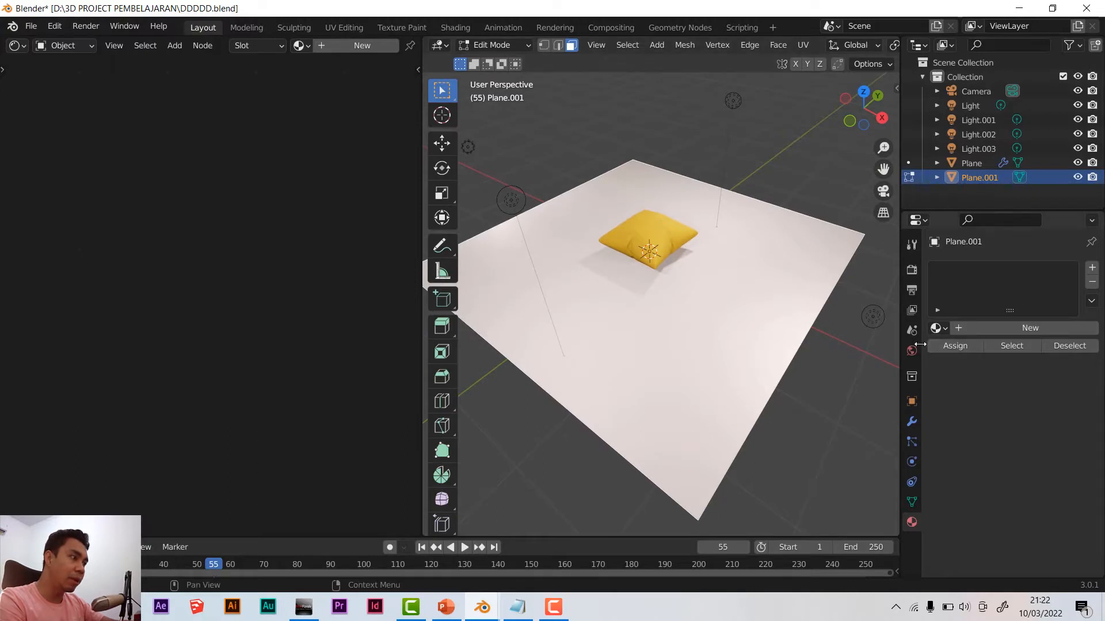
pyautogui.click(913, 523)
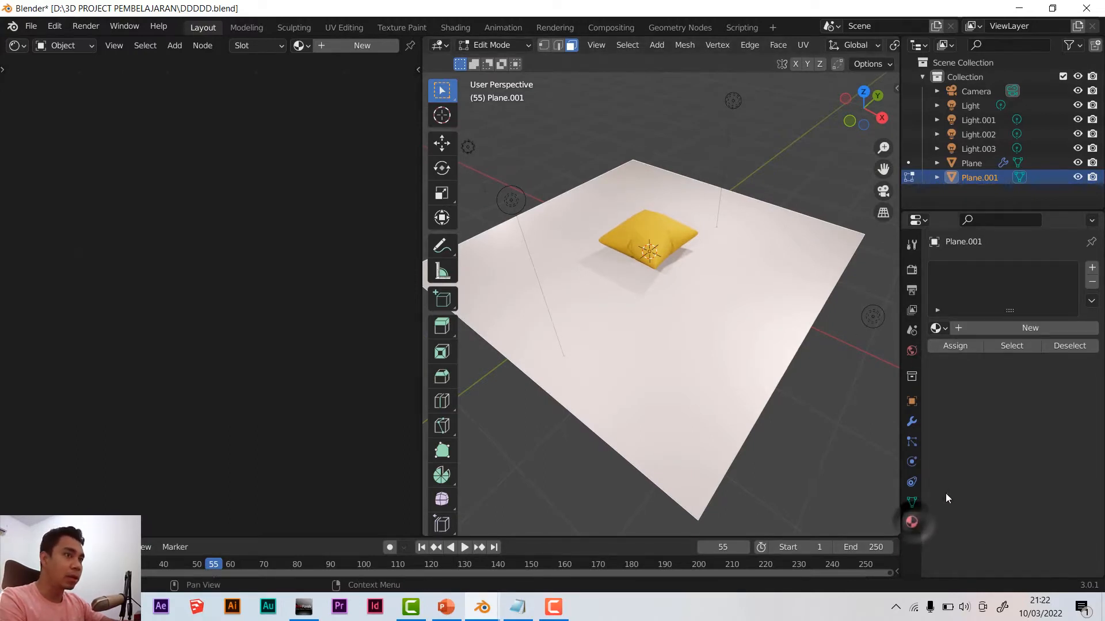
pyautogui.click(1018, 328)
pyautogui.doubleClick(1004, 326)
pyautogui.press('capslock')
pyautogui.write('T')
pyautogui.press('capslock')
pyautogui.write('exture-la')
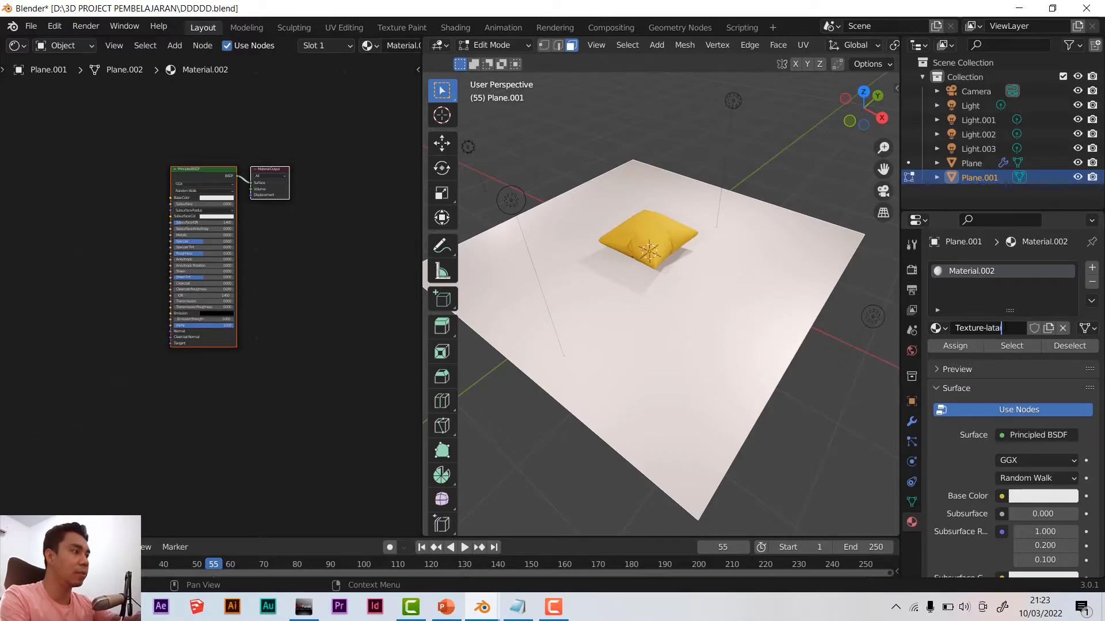
pyautogui.write('tai')
pyautogui.press('Return')
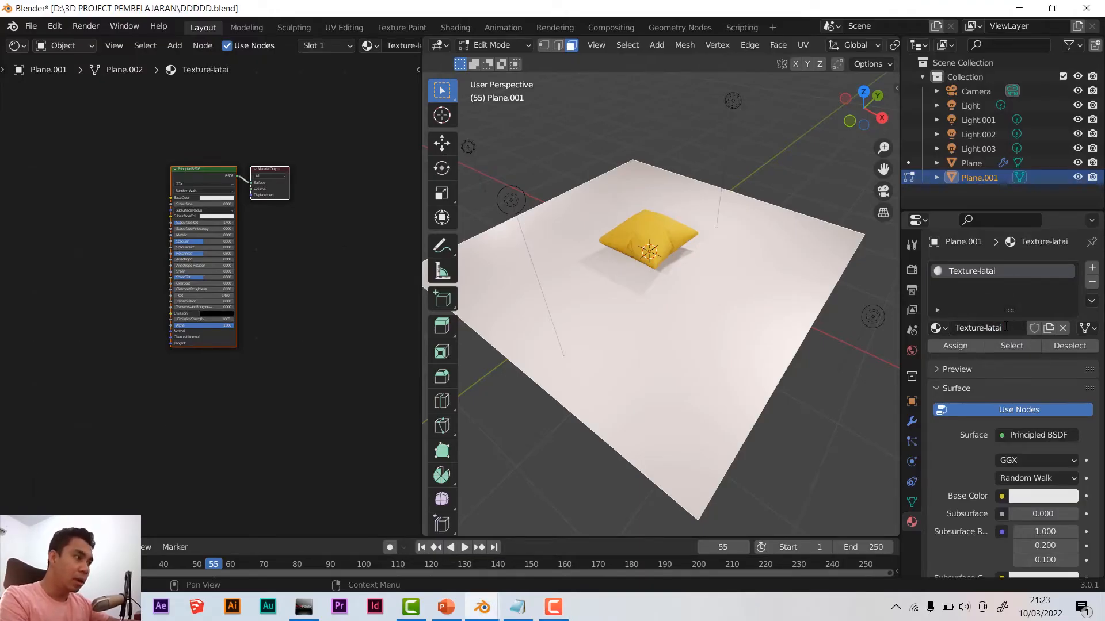
# Correct the floor material's name to Texture-lantai
pyautogui.scroll(2, 665, 253)
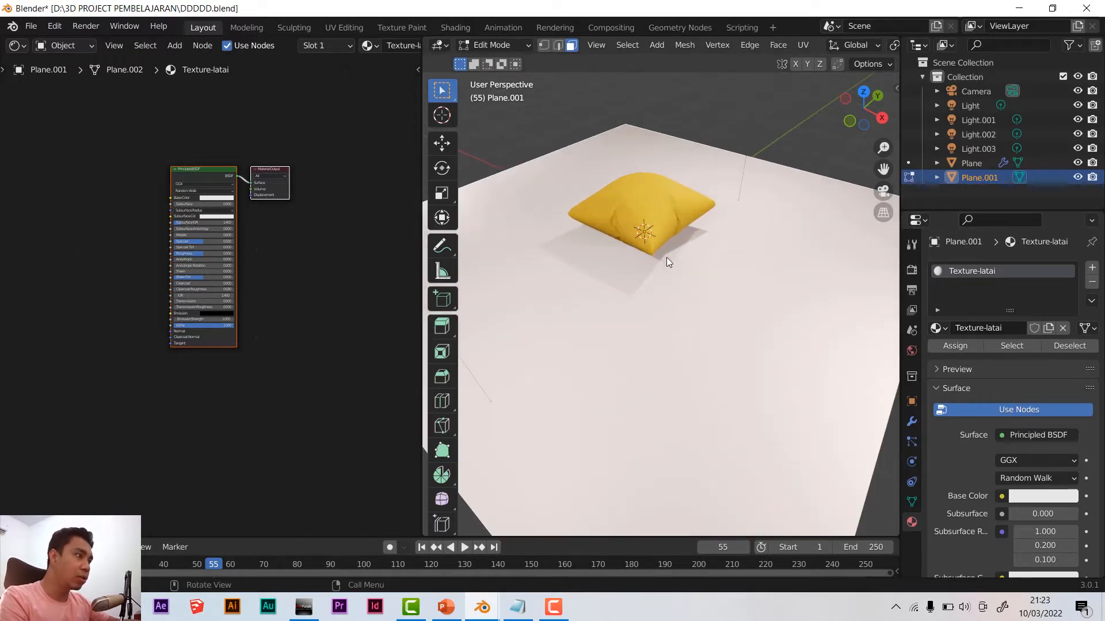
pyautogui.doubleClick(985, 274)
pyautogui.click(988, 271)
pyautogui.write('n')
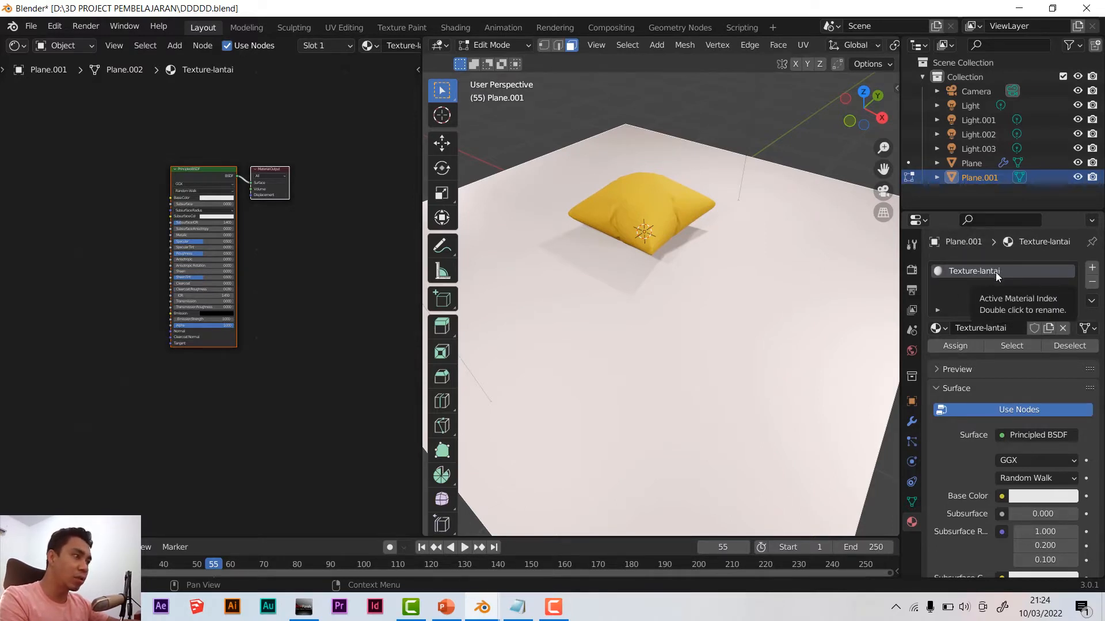
# Widen the Shader Editor to give the nodes more room and return the floor plane to Object Mode
pyautogui.scroll(2, 266, 204)
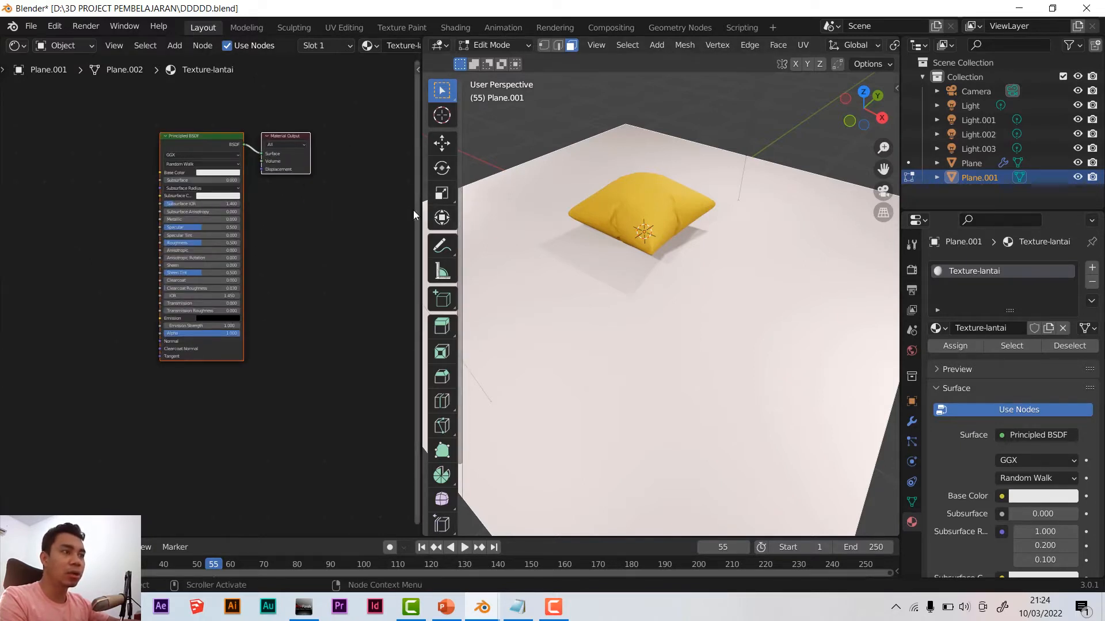
pyautogui.moveTo(235, 226); pyautogui.dragTo(285, 248, button='middle')
pyautogui.scroll(1, 298, 233)
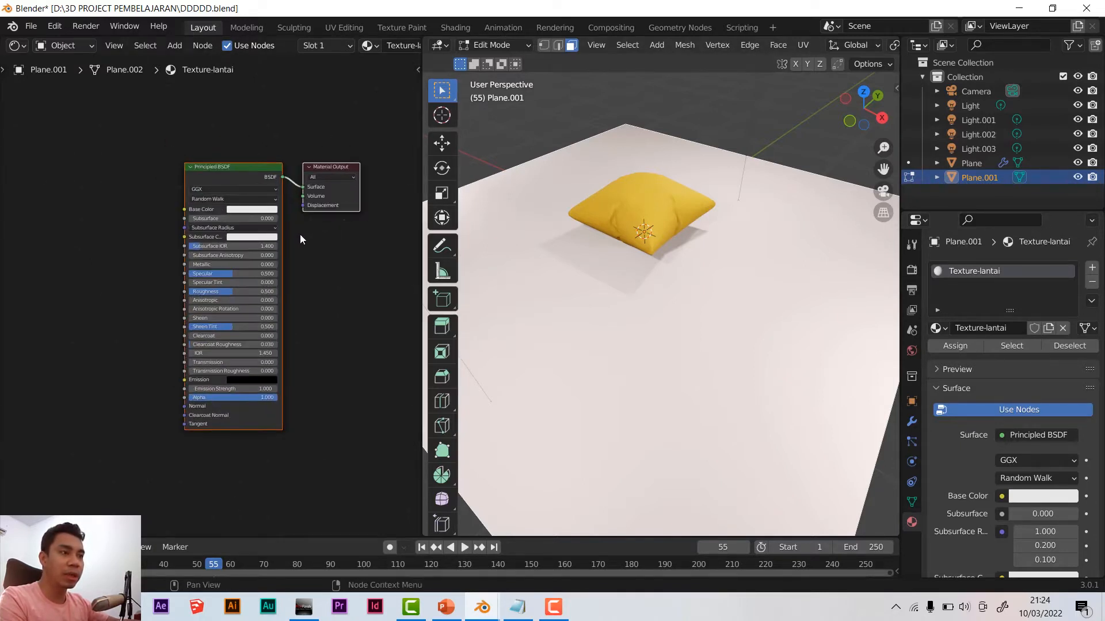
pyautogui.moveTo(422, 227); pyautogui.dragTo(582, 230)
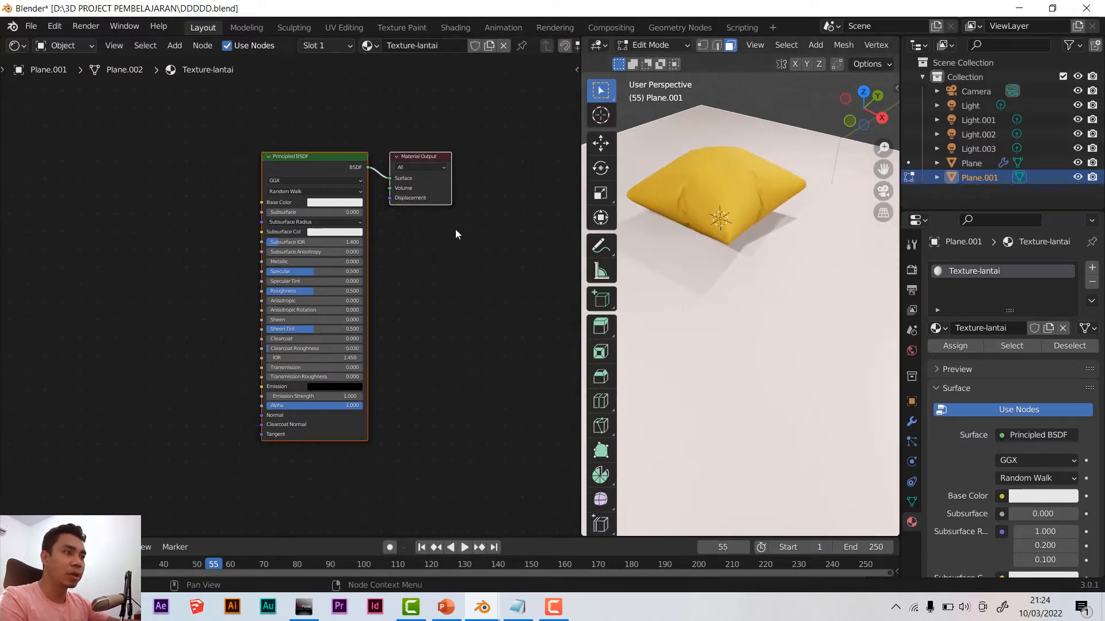
pyautogui.press('Tab')
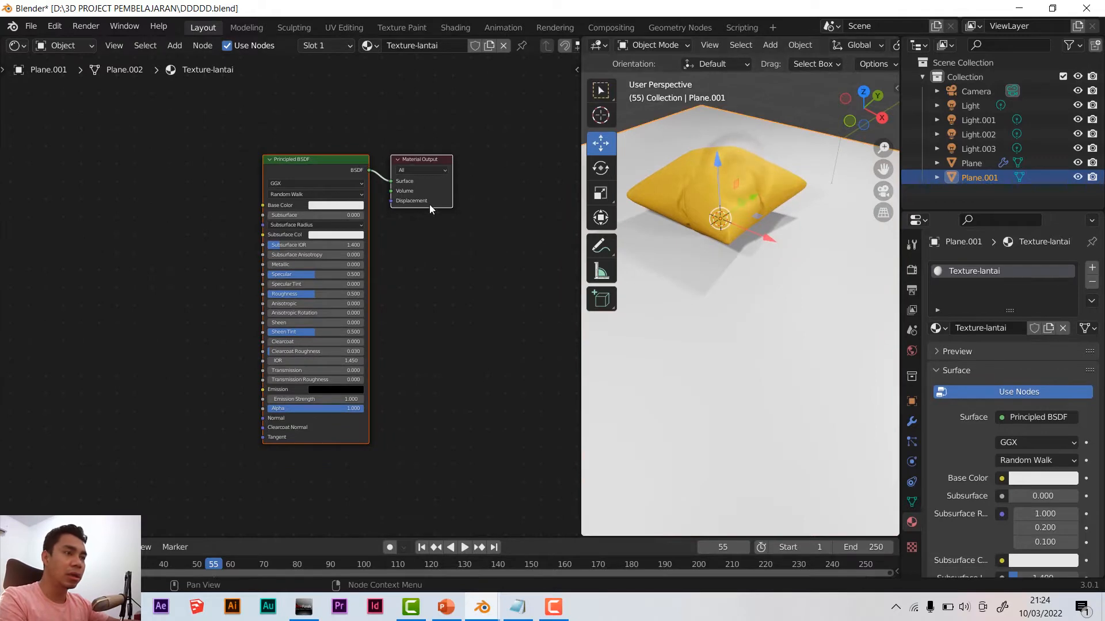
# Examine the Principled BSDF node's inputs and its link to the Material Output in the Shader Editor
pyautogui.scroll(1, 322, 188)
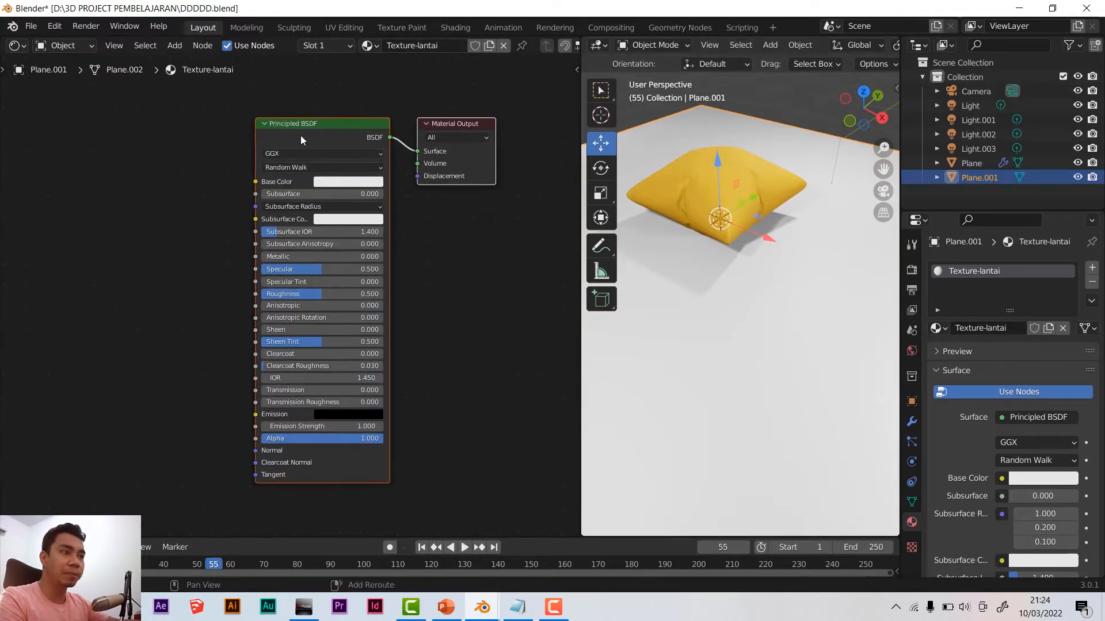
pyautogui.scroll(1, 303, 142)
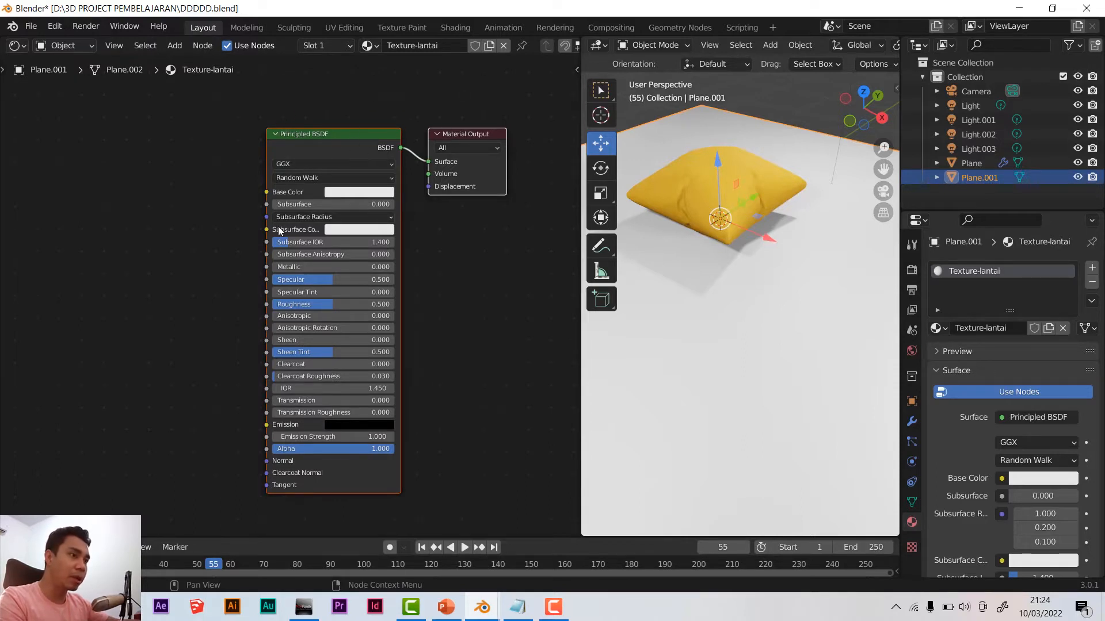
pyautogui.click(434, 287)
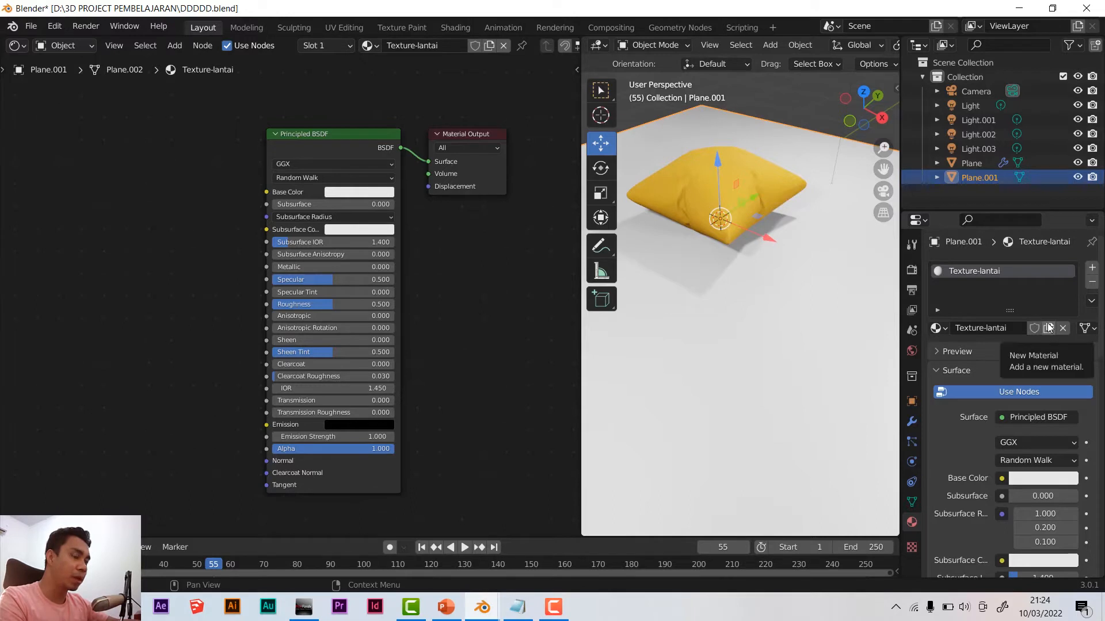
pyautogui.scroll(2, 291, 145)
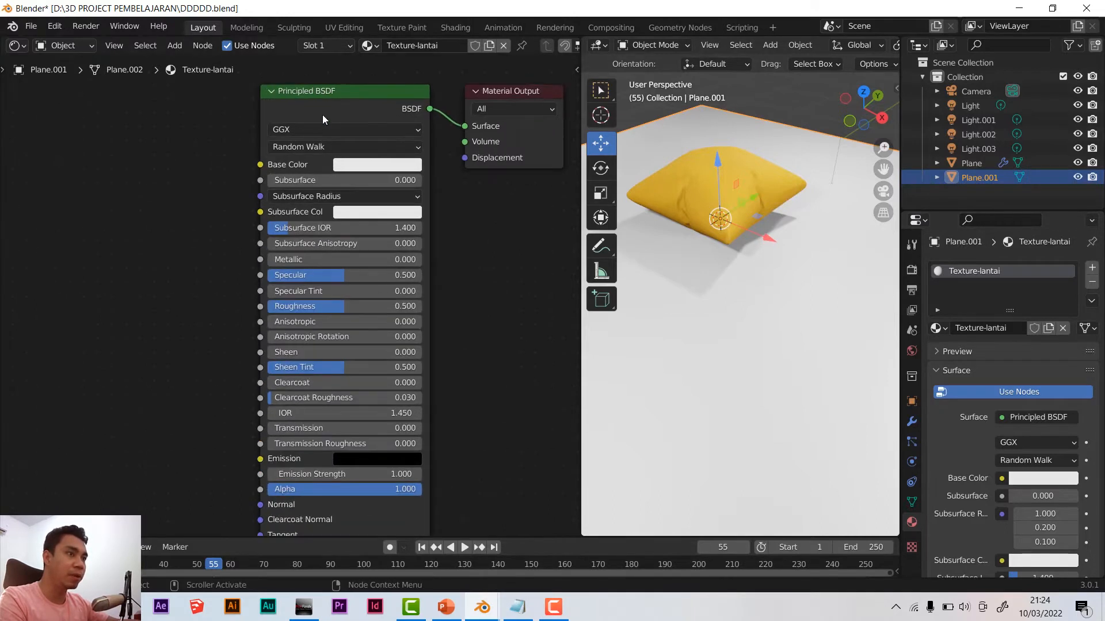
pyautogui.moveTo(328, 113); pyautogui.dragTo(322, 142, button='middle')
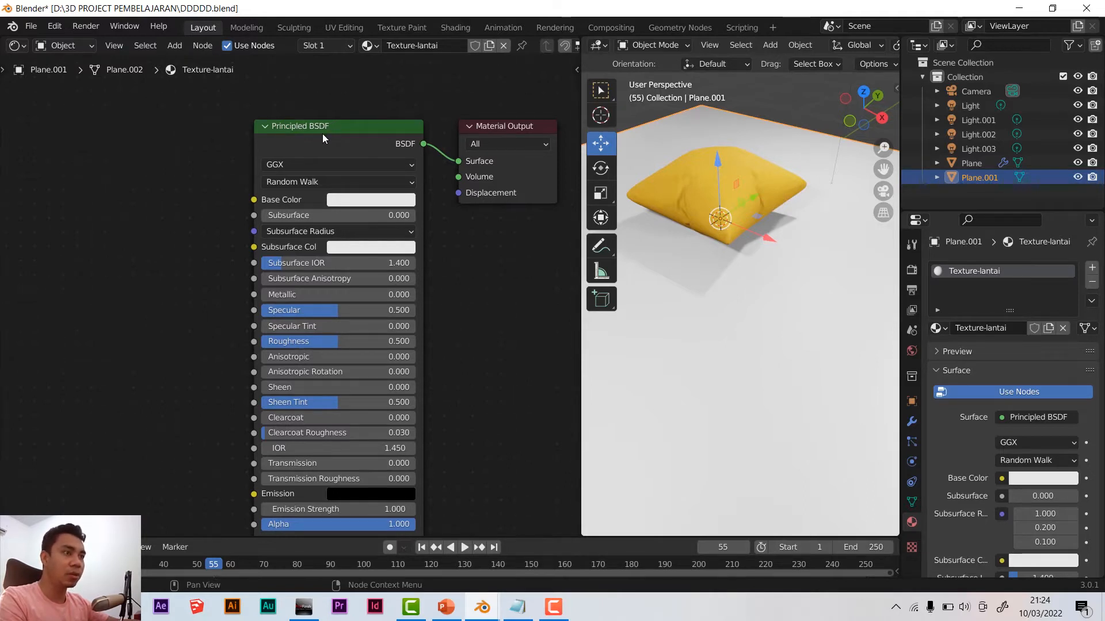
pyautogui.scroll(-1, 334, 139)
pyautogui.scroll(2, 327, 144)
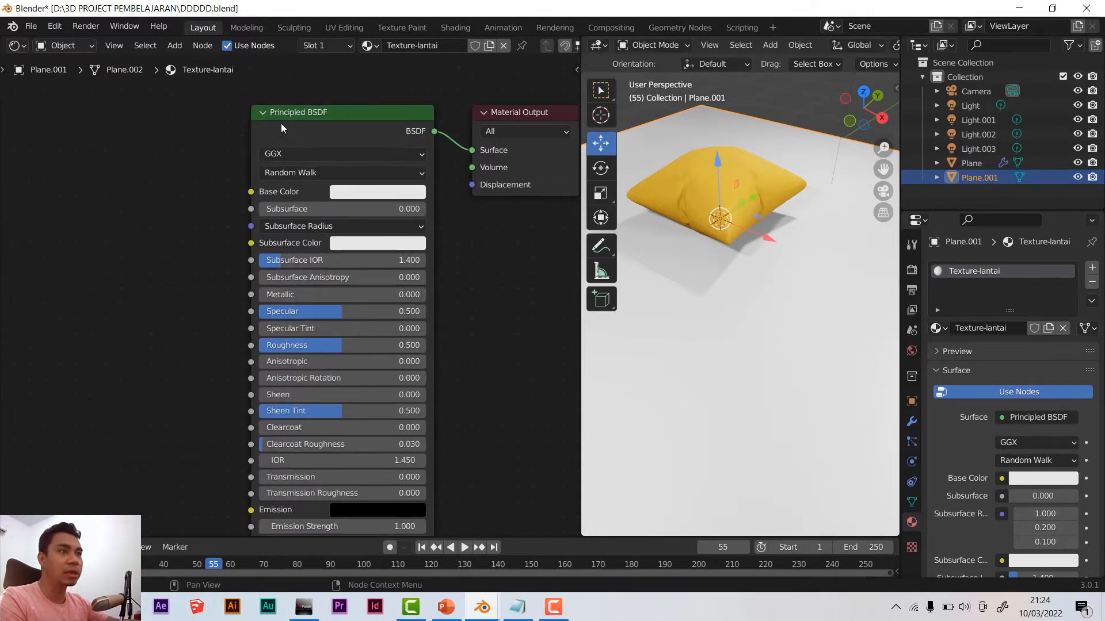
pyautogui.moveTo(286, 137); pyautogui.dragTo(322, 145, button='middle')
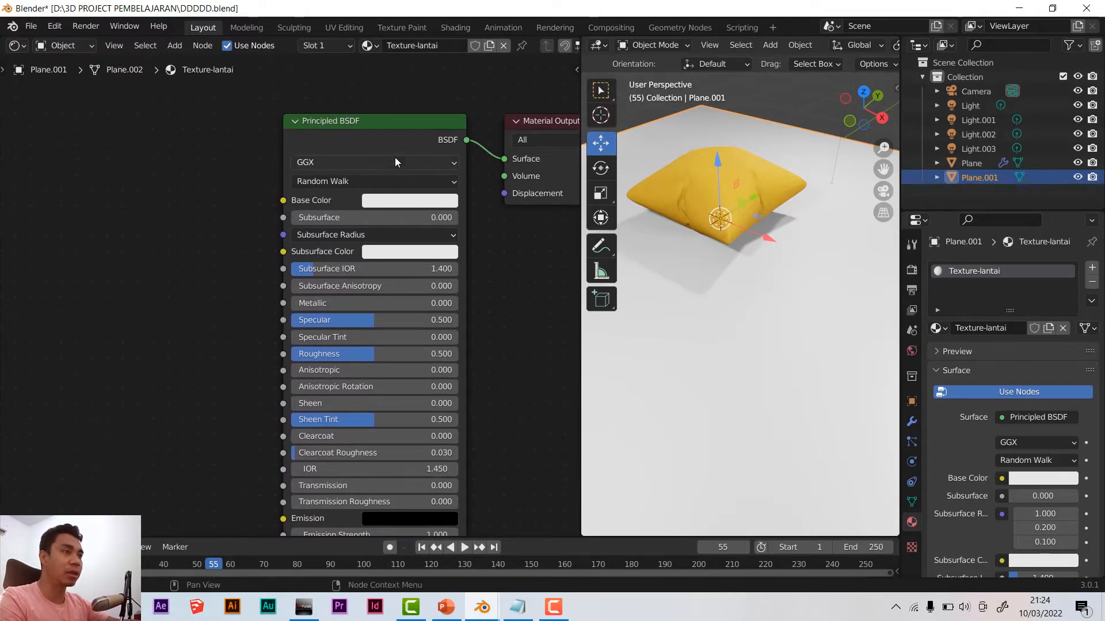
pyautogui.scroll(-1, 395, 161)
# Narrow the Shader Editor slightly, check the WoodFloor043 maps in File Explorer's Textture PBR folder and return to Blender
pyautogui.moveTo(579, 260); pyautogui.dragTo(544, 260)
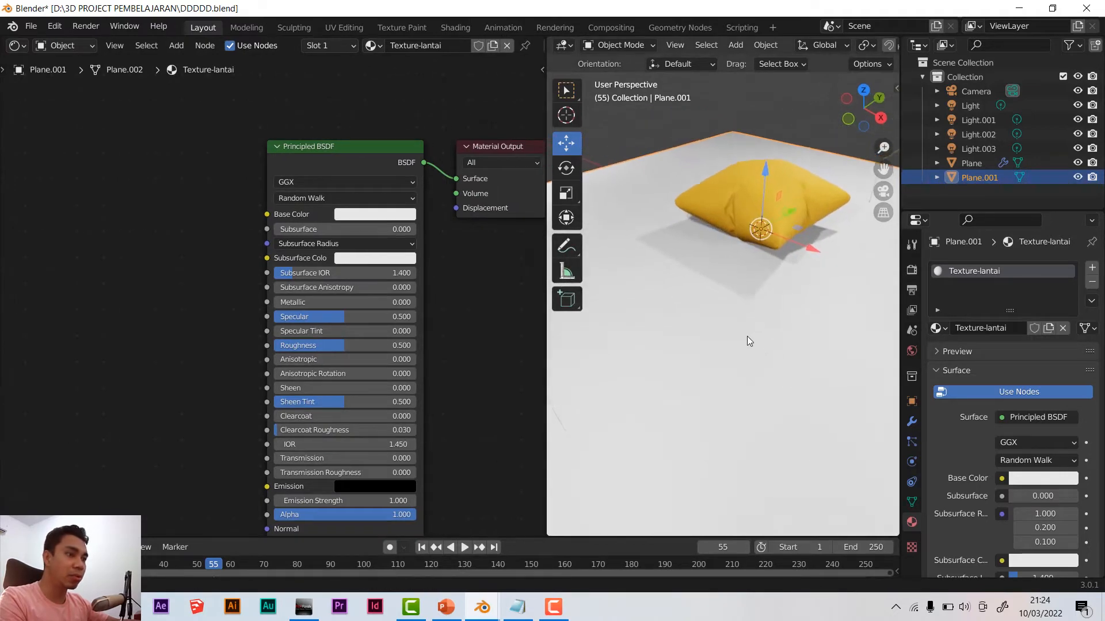
pyautogui.click(125, 607)
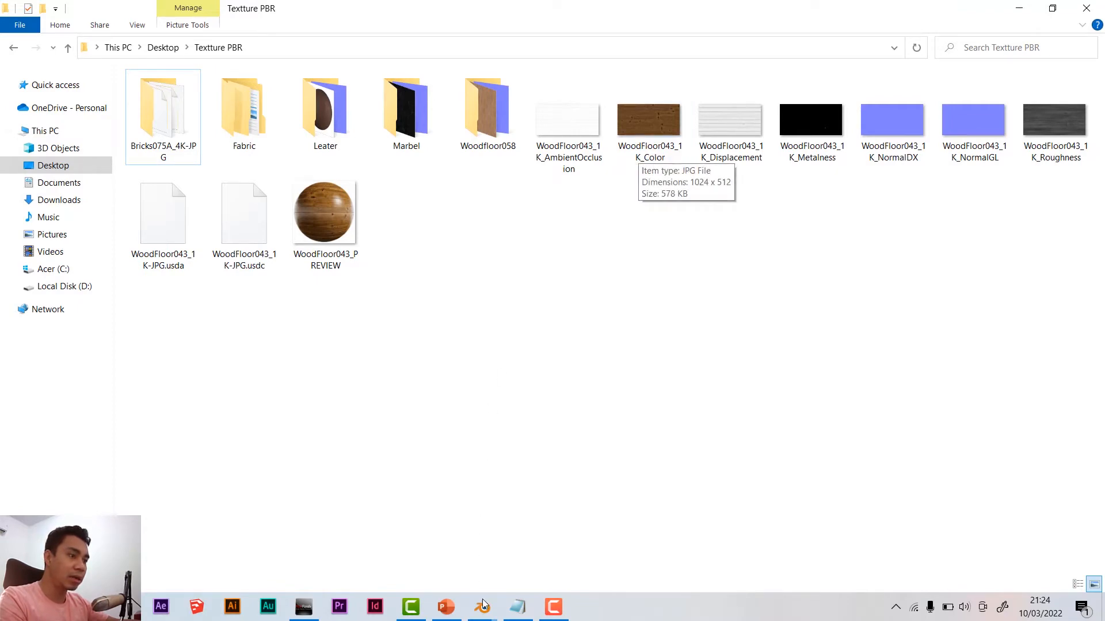
pyautogui.moveTo(482, 607)
pyautogui.click(561, 547)
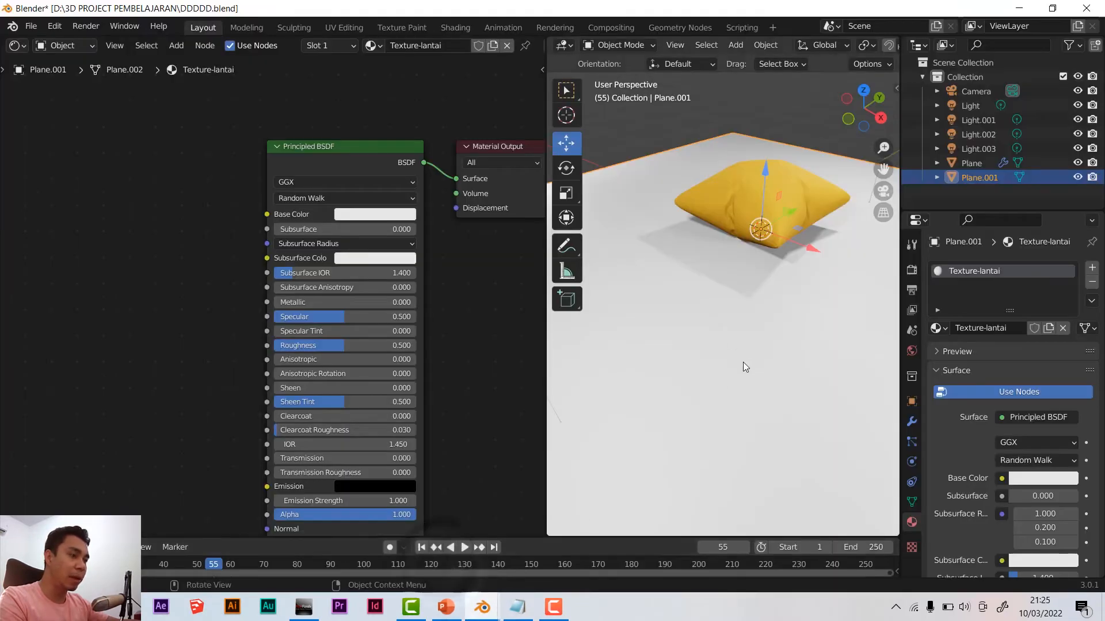
# Rearrange the Principled BSDF and Material Output nodes side by side, leaving free space before the Principled BSDF's inputs
pyautogui.moveTo(374, 151); pyautogui.dragTo(376, 110)
pyautogui.moveTo(486, 153); pyautogui.dragTo(469, 114)
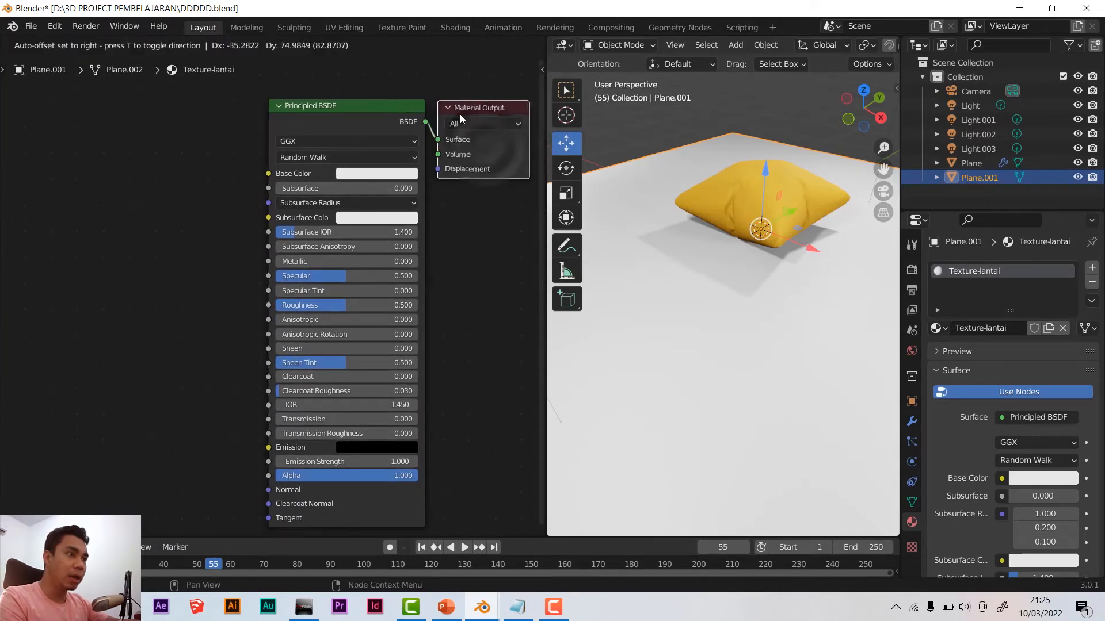
pyautogui.scroll(-2, 380, 214)
pyautogui.keyDown('shift'); pyautogui.moveTo(370, 217); pyautogui.dragTo(411, 217, button='middle'); pyautogui.keyUp('shift')
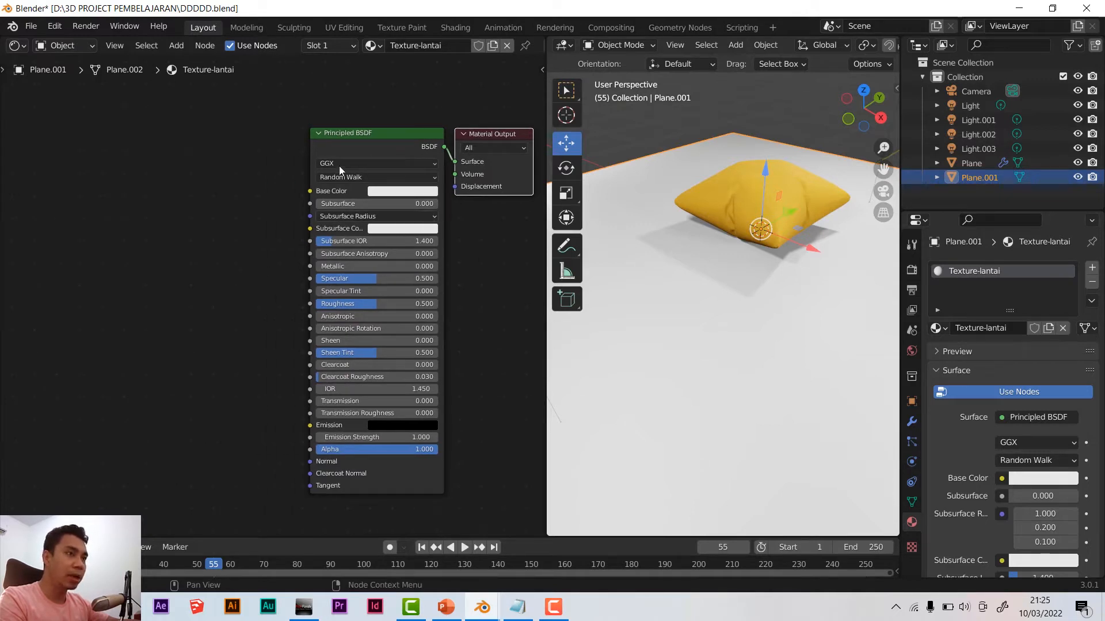
pyautogui.moveTo(350, 133)
pyautogui.mouseDown()
pyautogui.moveTo(303, 127)
pyautogui.moveTo(331, 119)
pyautogui.moveTo(337, 135)
pyautogui.mouseUp()
pyautogui.moveTo(464, 137); pyautogui.dragTo(466, 143)
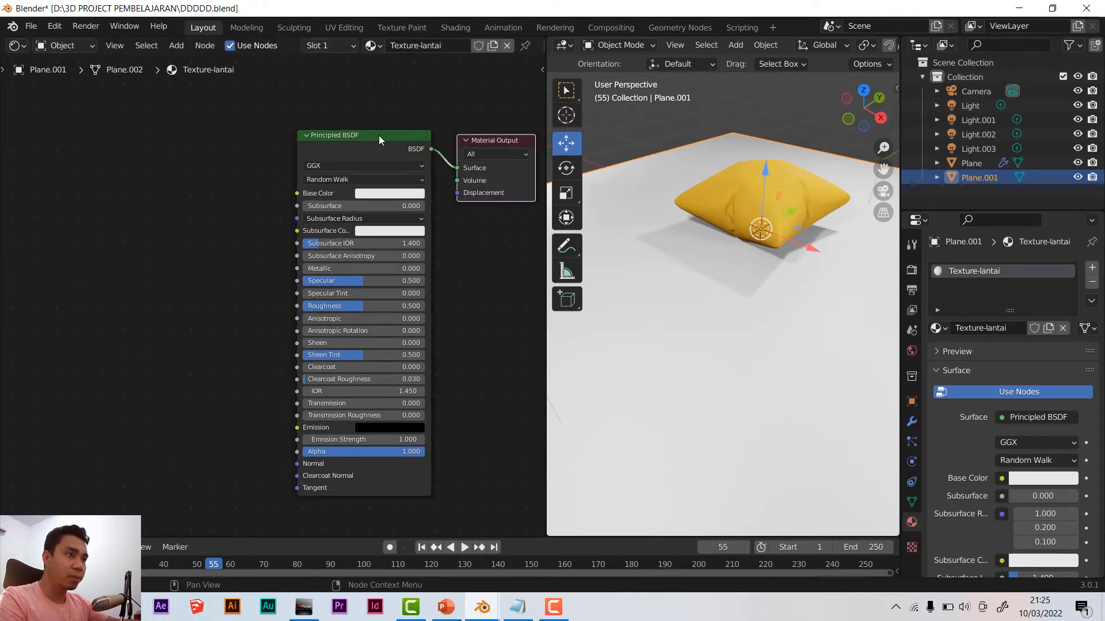
pyautogui.moveTo(354, 201); pyautogui.dragTo(344, 199)
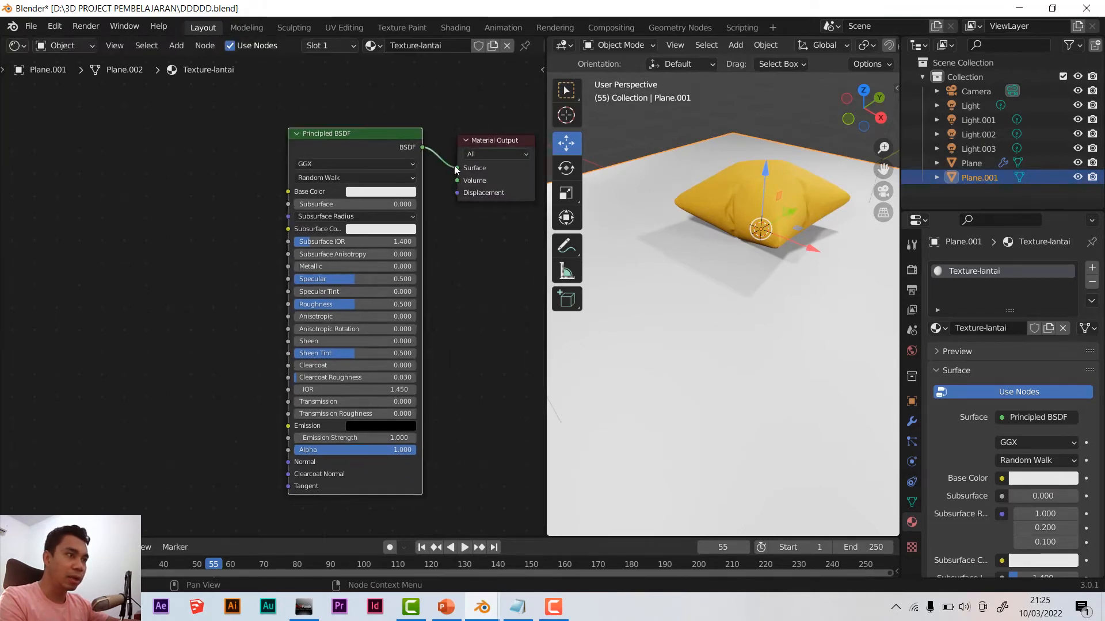
pyautogui.click(440, 159)
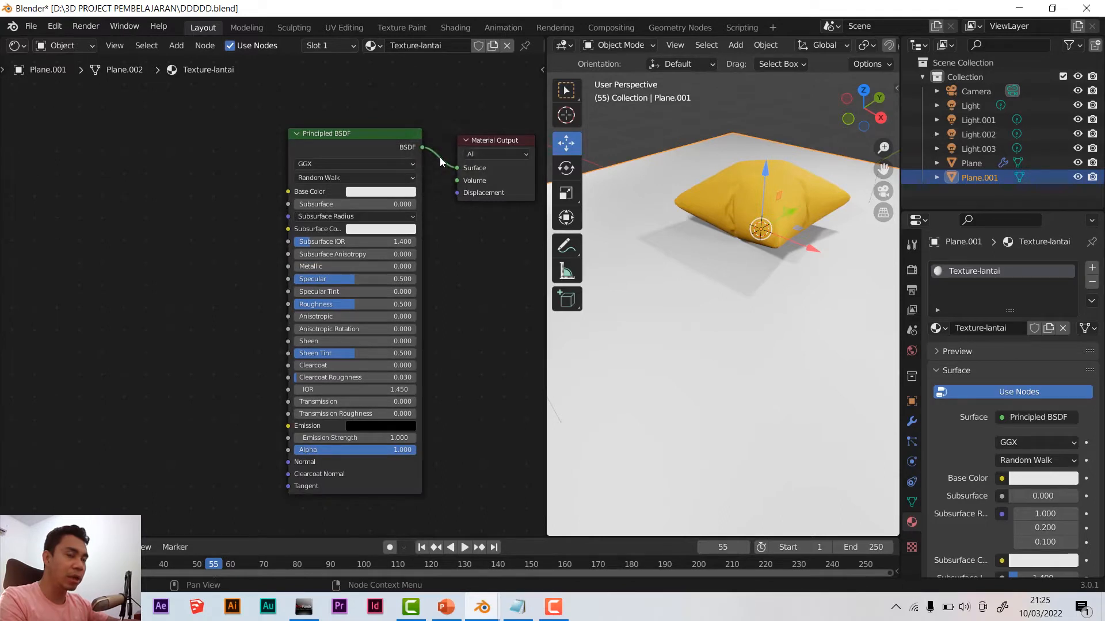
pyautogui.moveTo(354, 135); pyautogui.dragTo(369, 137)
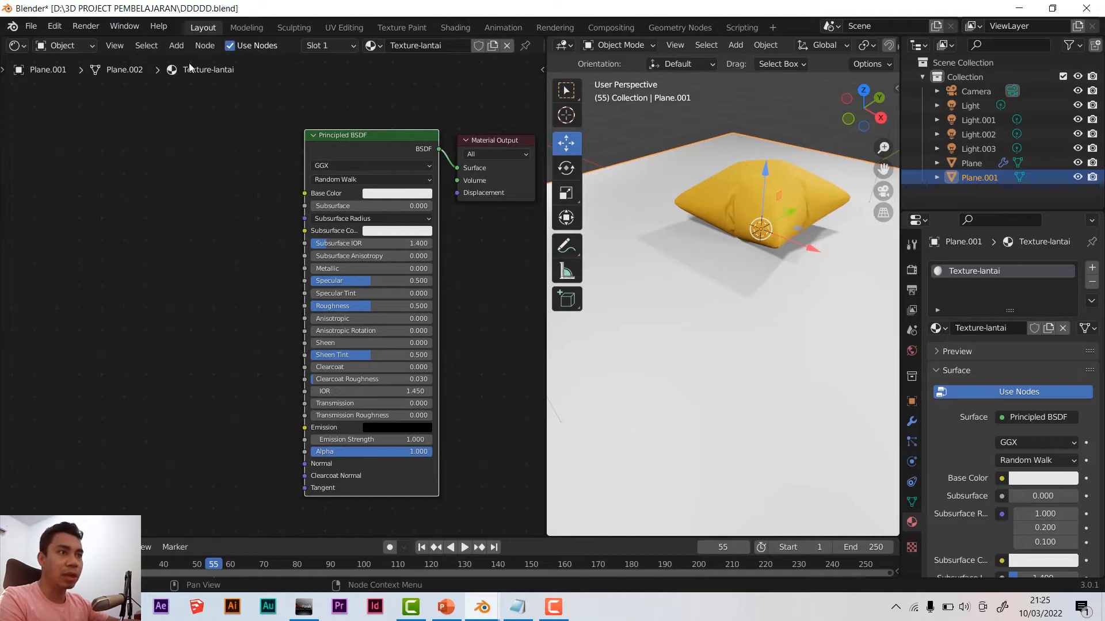
pyautogui.click(180, 50)
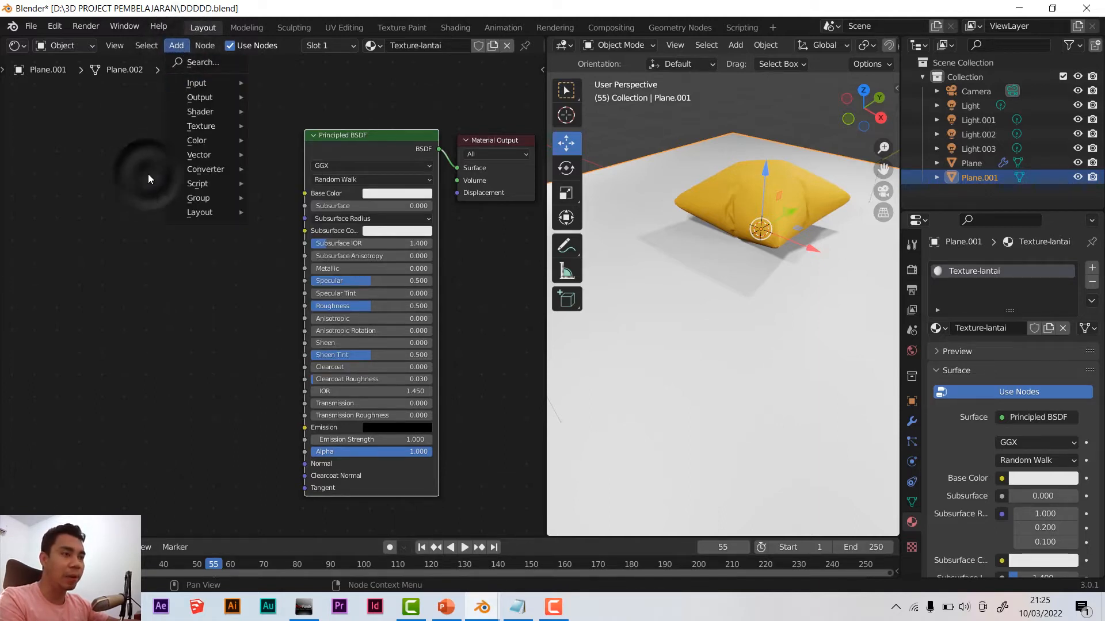
pyautogui.click(123, 200)
pyautogui.hotkey('shift', 'a')
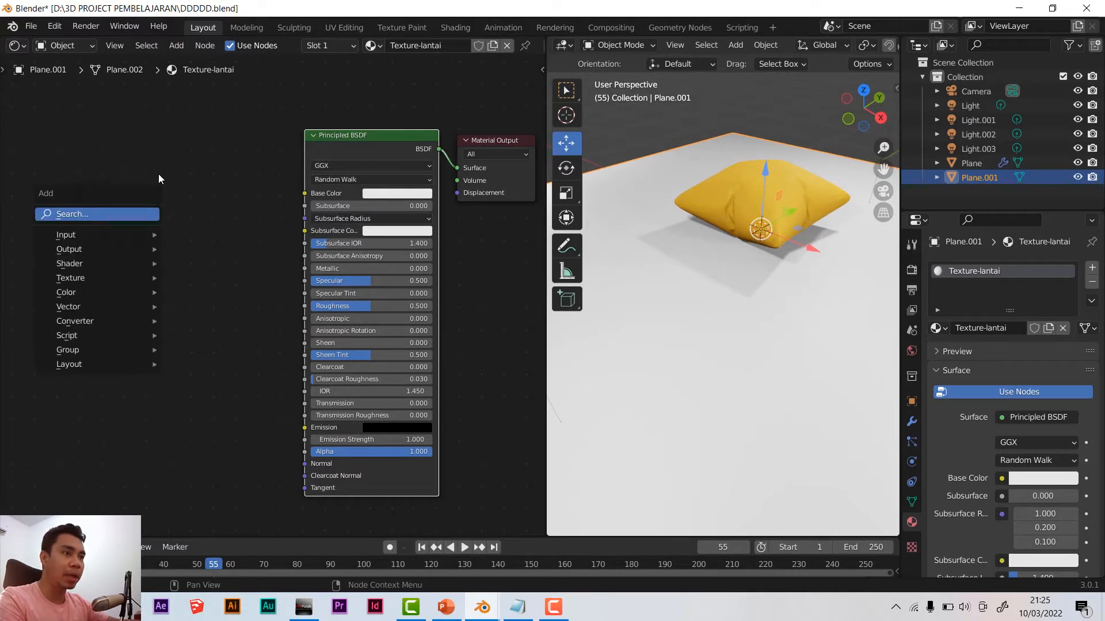
pyautogui.click(160, 161)
pyautogui.scroll(-3, 983, 443)
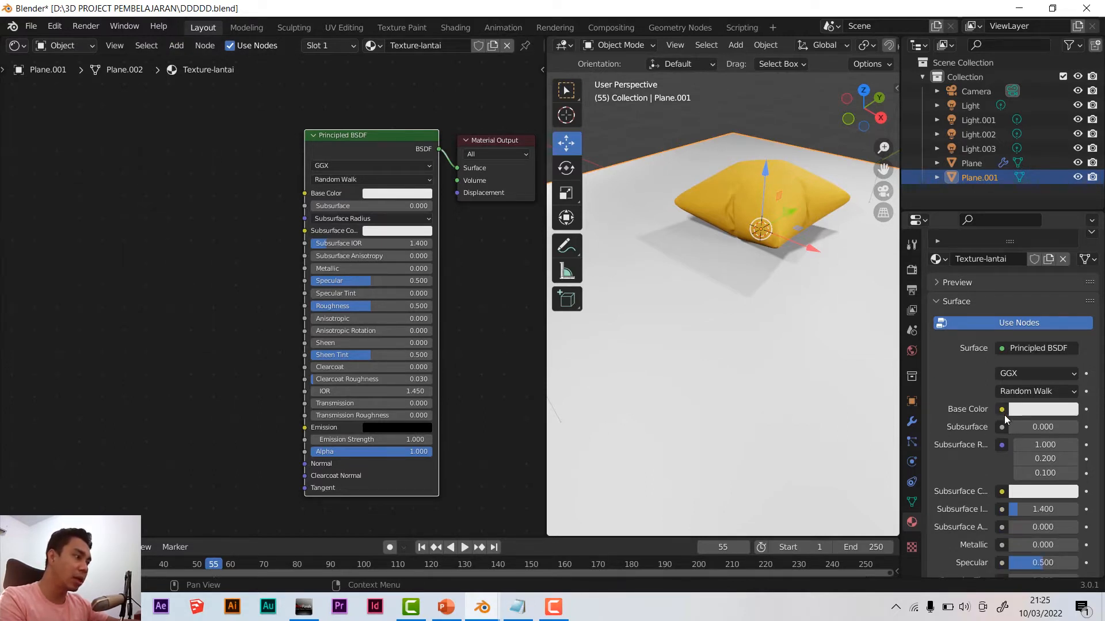
pyautogui.click(1002, 410)
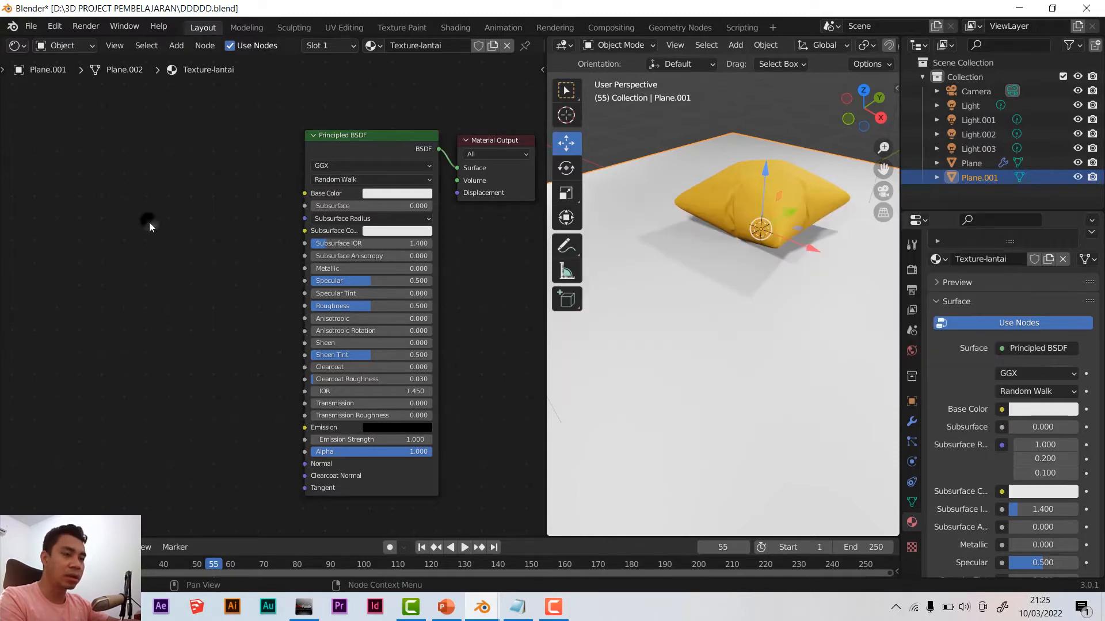
pyautogui.hotkey('shift', 'a')
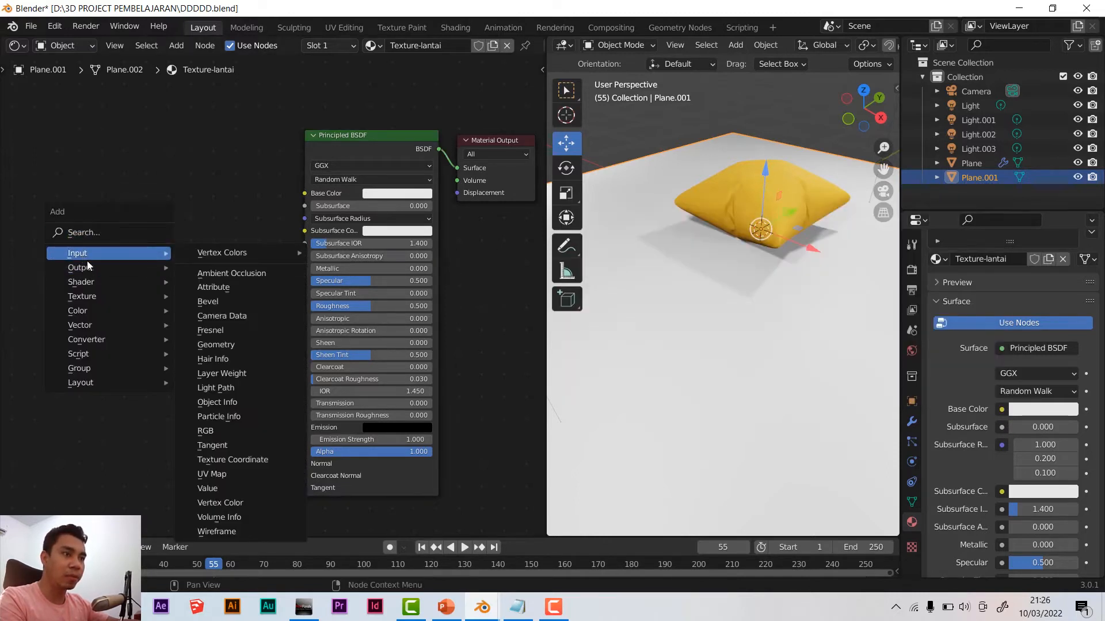
pyautogui.moveTo(75, 339)
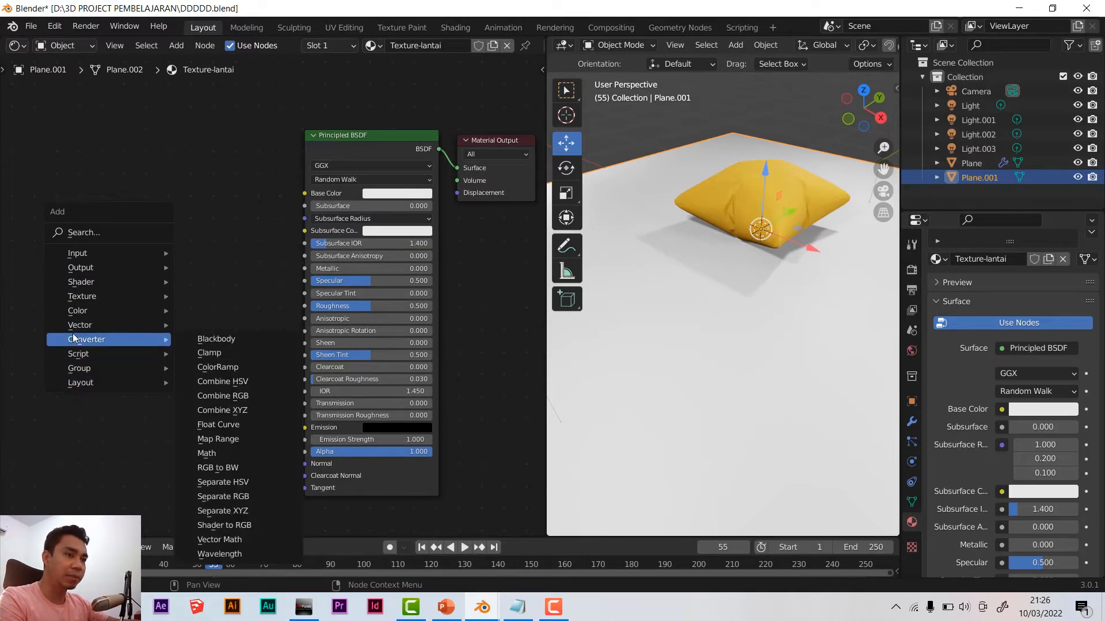
pyautogui.click(201, 179)
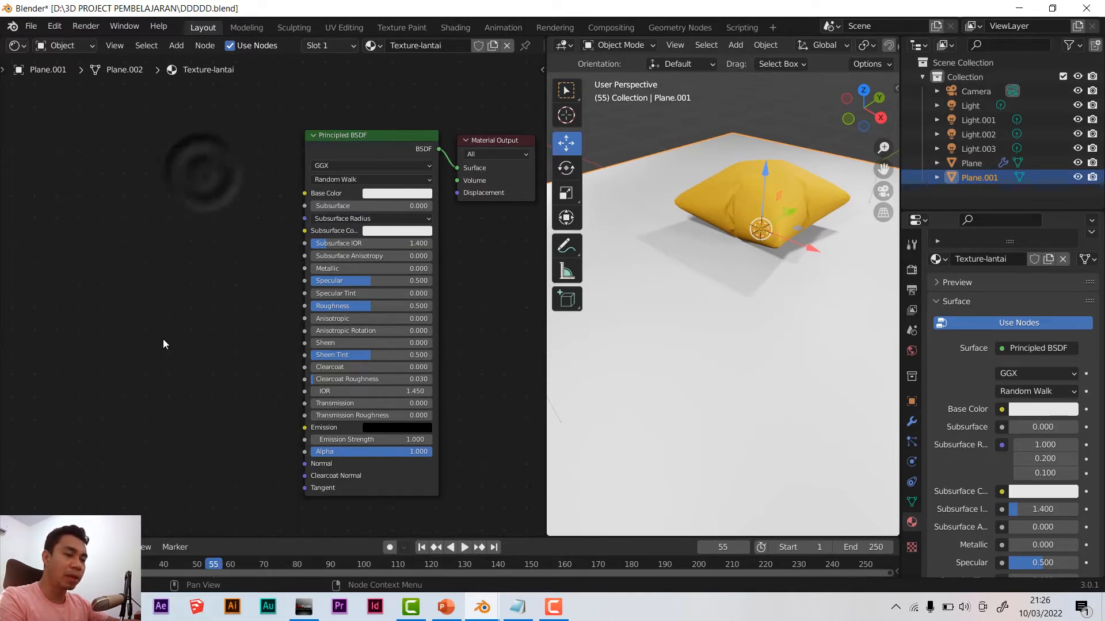
# Add an Image Texture node and place it beside the Principled BSDF node's Base Color input
pyautogui.hotkey('shift', 'a')
pyautogui.moveTo(129, 405)
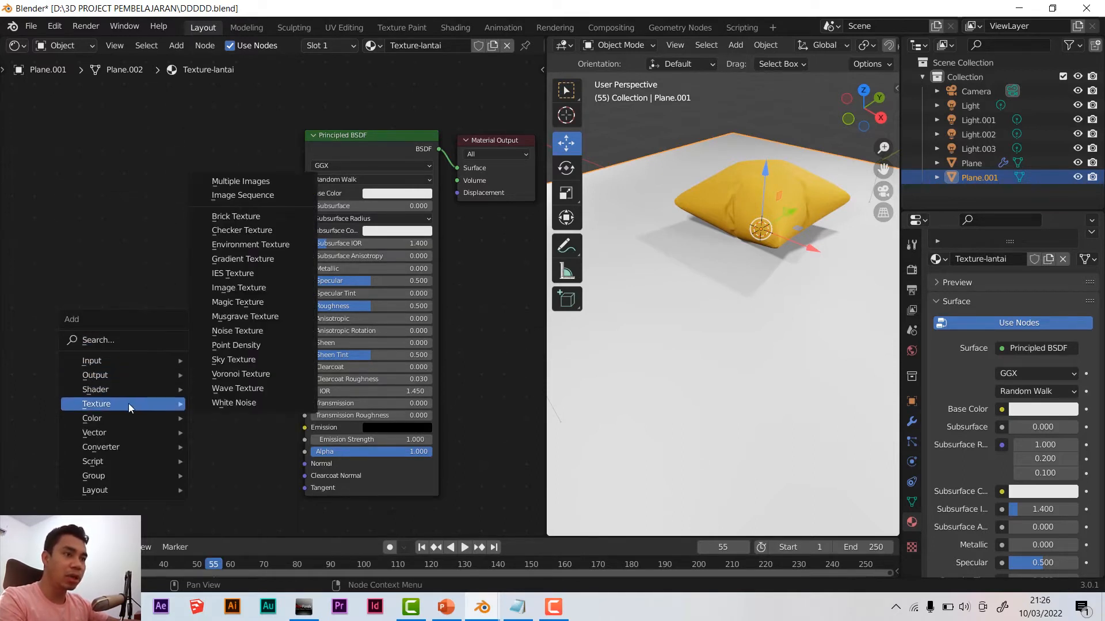
pyautogui.click(255, 292)
pyautogui.click(124, 116)
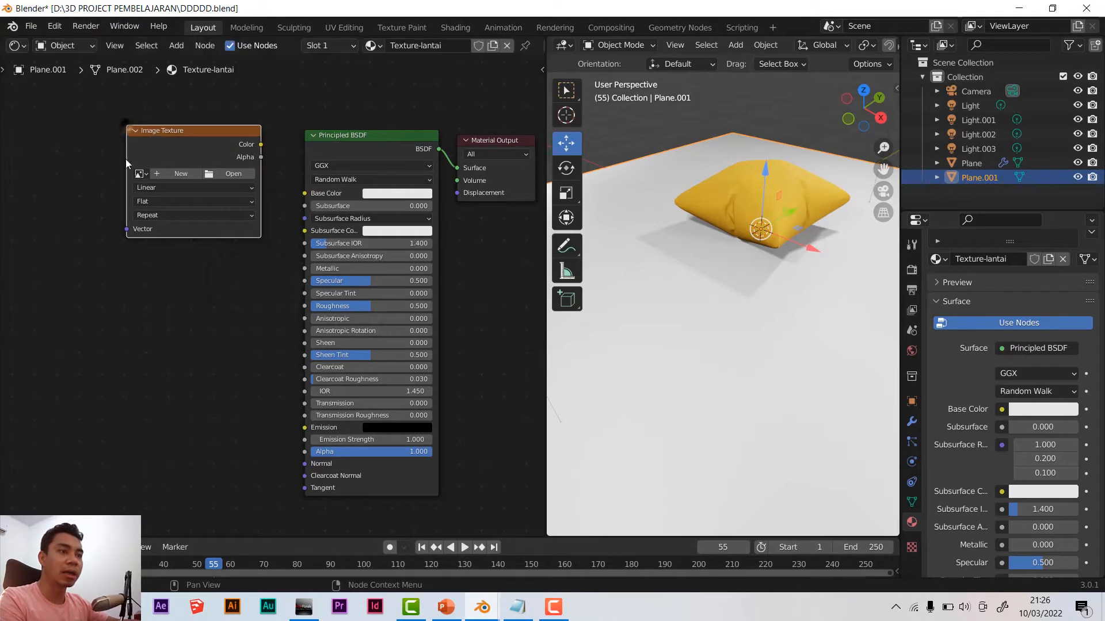
# Locate the WoodFloor043_1K_Color map in File Explorer's Textture PBR folder and return to the Blender window with the pillow scene
pyautogui.click(125, 607)
pyautogui.click(660, 140)
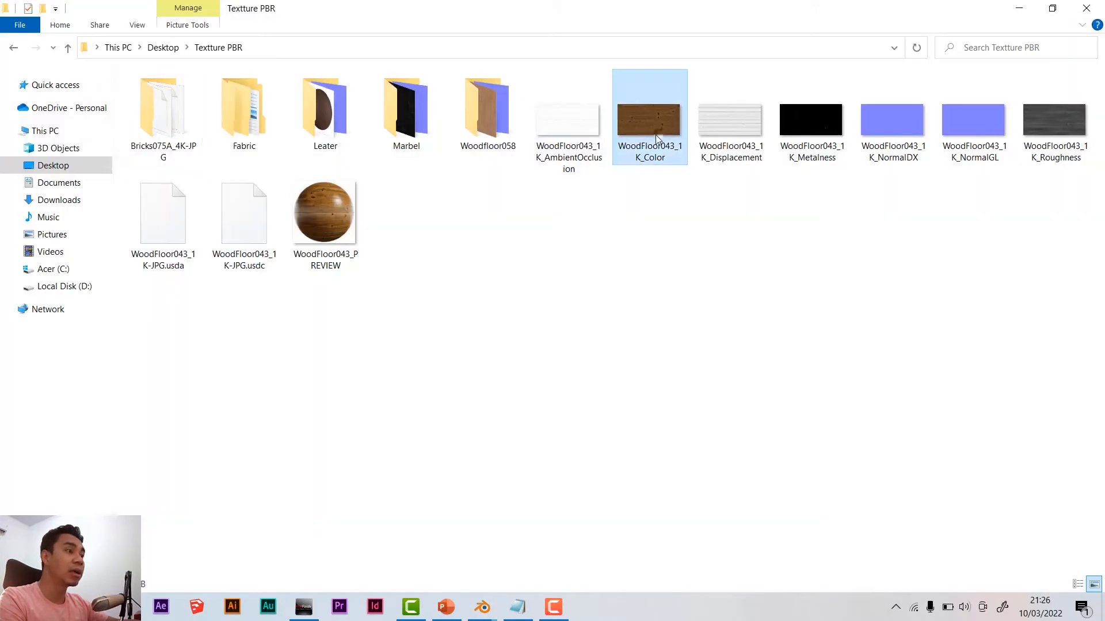
pyautogui.click(482, 607)
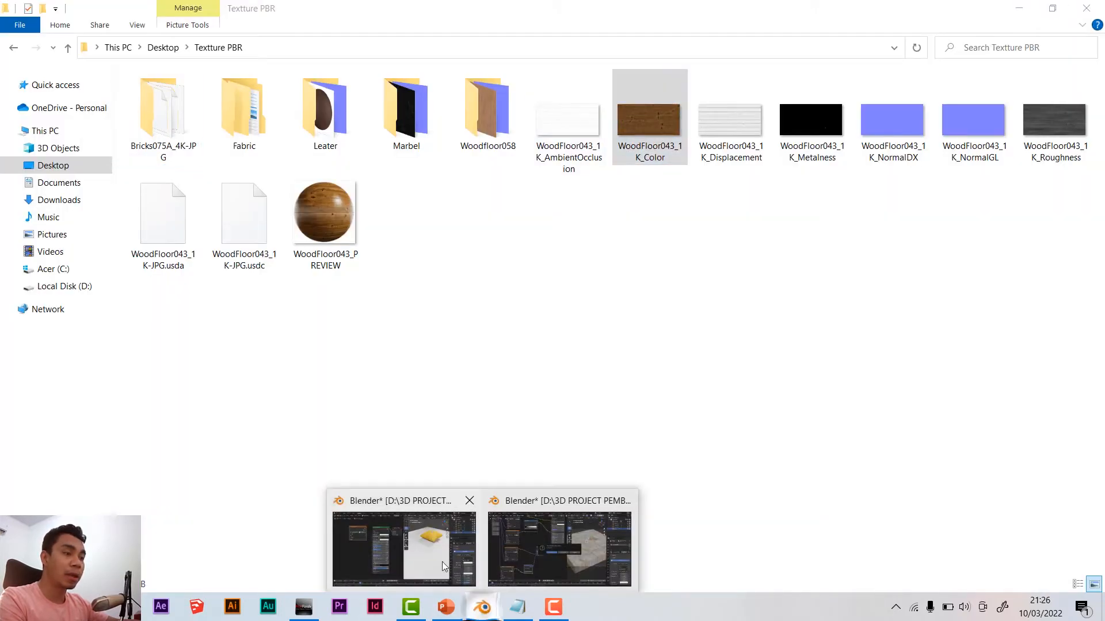
pyautogui.click(364, 490)
# Load WoodFloor043_1K_Color.jpg from the Desktop's Textture PBR folder into the Image Texture node
pyautogui.moveTo(193, 139); pyautogui.dragTo(187, 153)
pyautogui.click(226, 188)
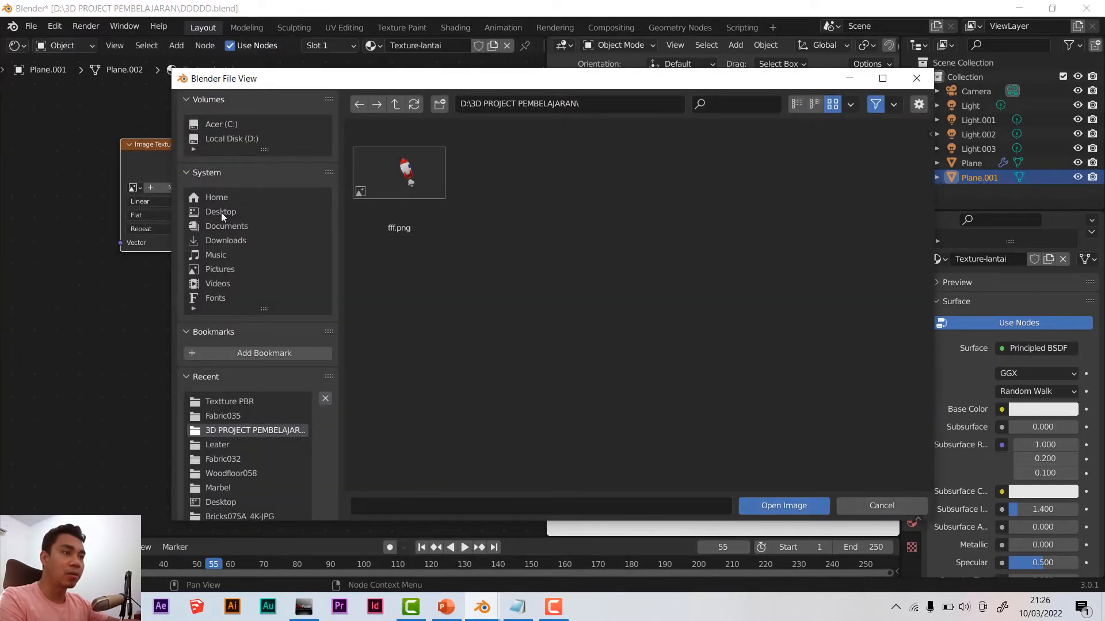
pyautogui.click(221, 213)
pyautogui.click(733, 302)
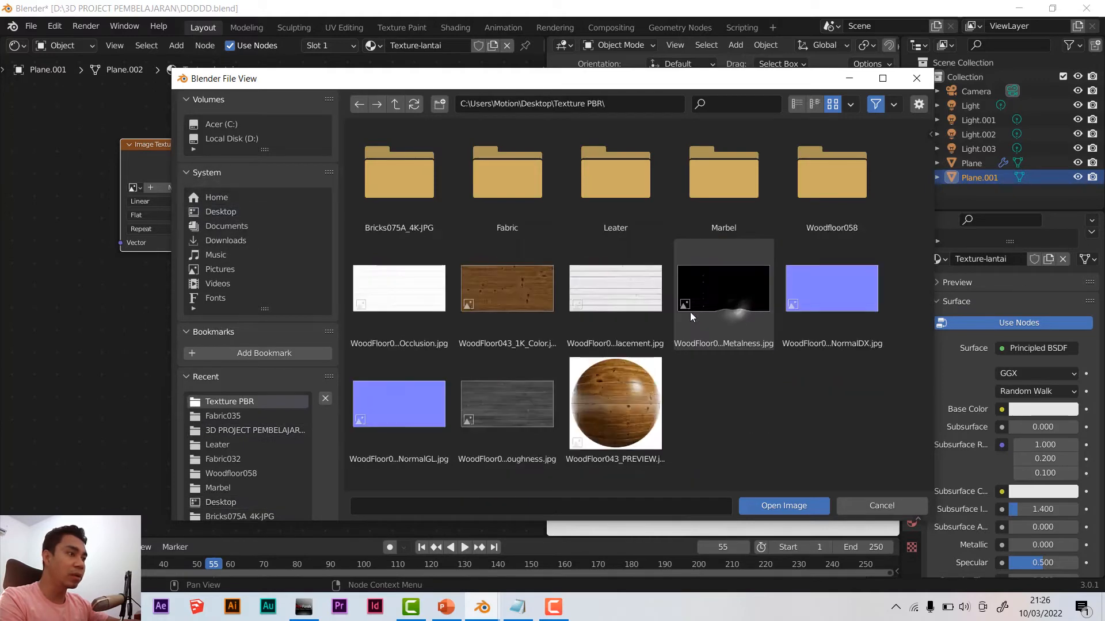
pyautogui.doubleClick(514, 312)
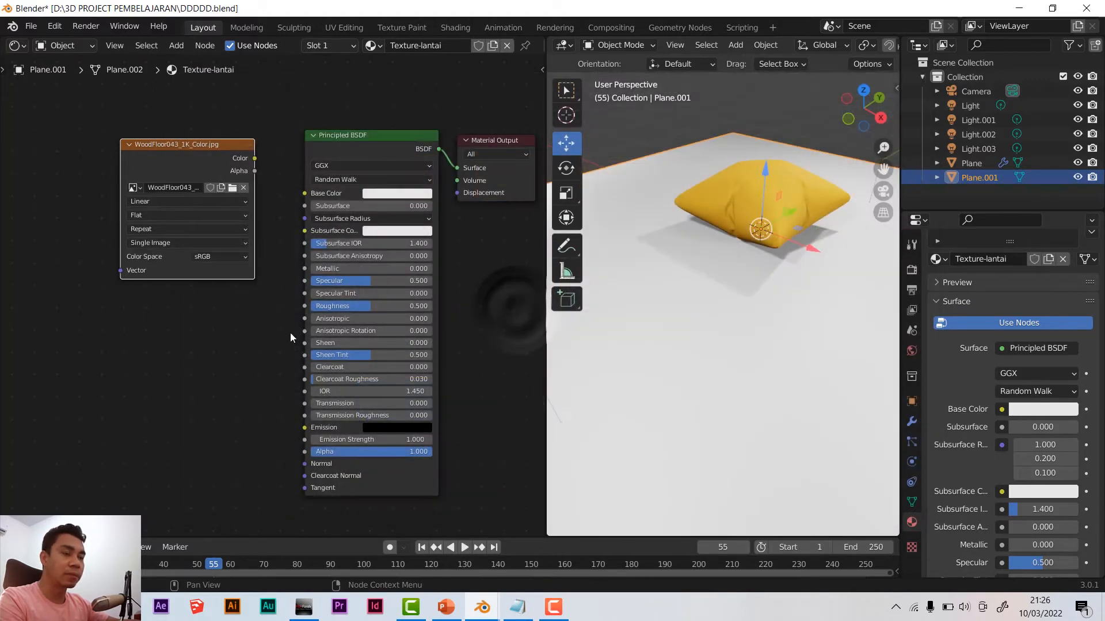
# Link the WoodFloor043_1K_Color node's Color output to the Principled BSDF's Base Color and inspect the floor around the pillow
pyautogui.click(196, 260)
pyautogui.click(172, 268)
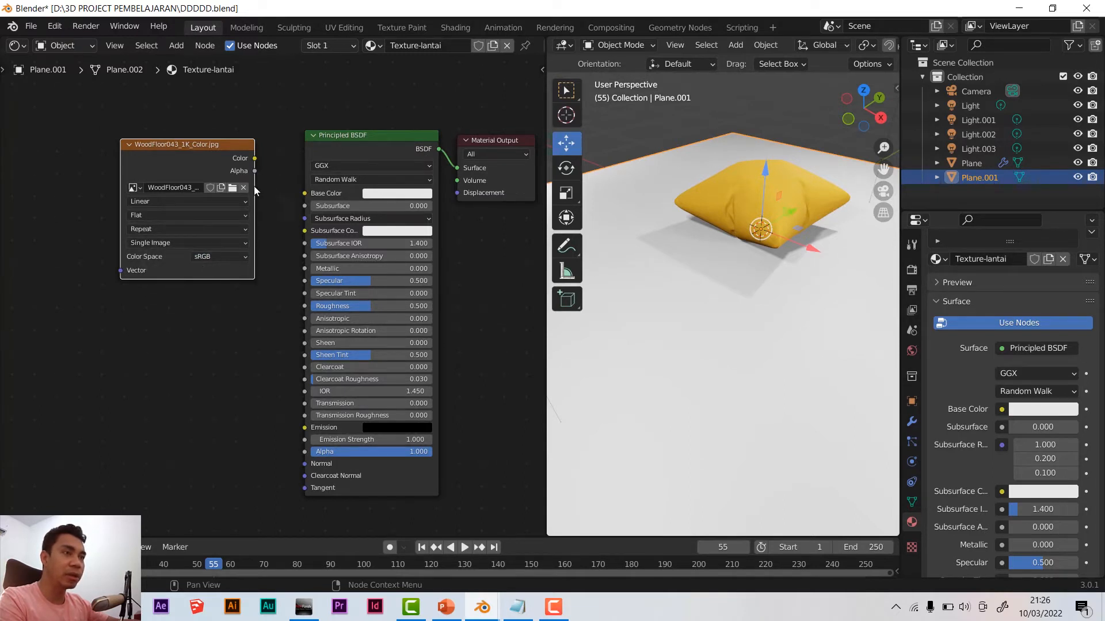
pyautogui.moveTo(255, 159); pyautogui.dragTo(304, 194)
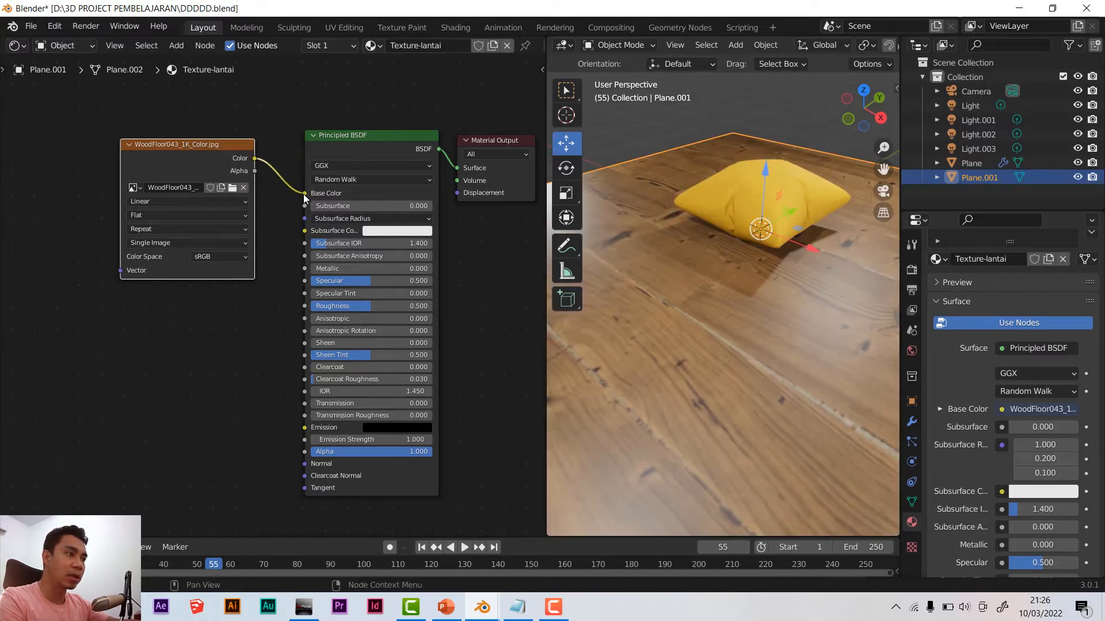
pyautogui.scroll(-2, 741, 349)
pyautogui.moveTo(741, 350); pyautogui.dragTo(599, 337, button='middle')
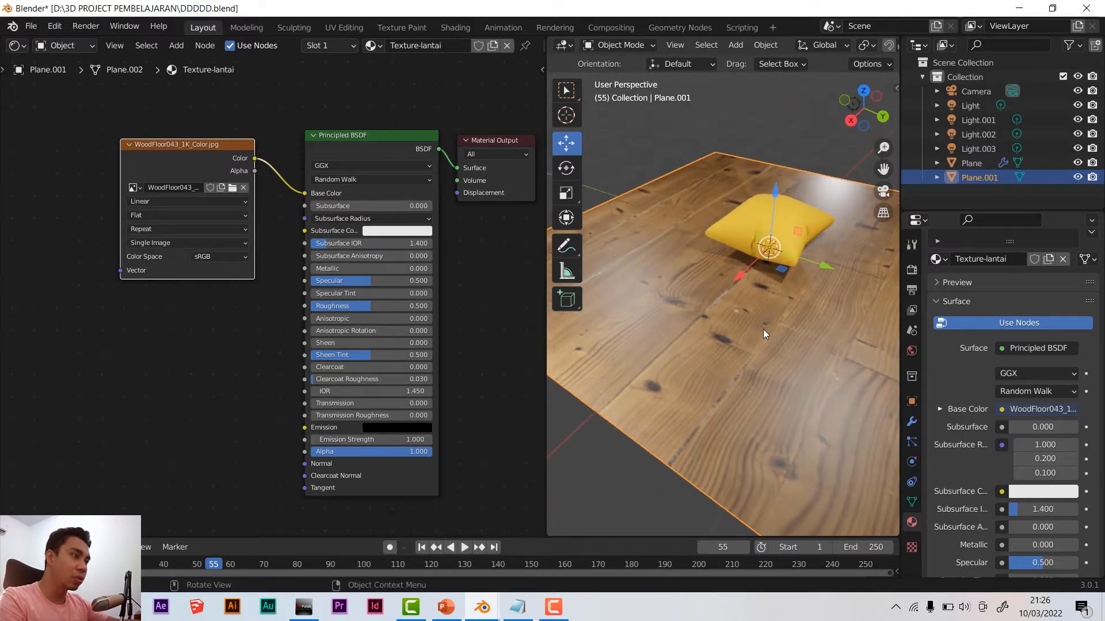
pyautogui.moveTo(757, 319)
pyautogui.keyDown('shift'); pyautogui.mouseDown(button='middle')
pyautogui.moveTo(691, 305)
pyautogui.moveTo(752, 334)
pyautogui.mouseUp(button='middle'); pyautogui.keyUp('shift')
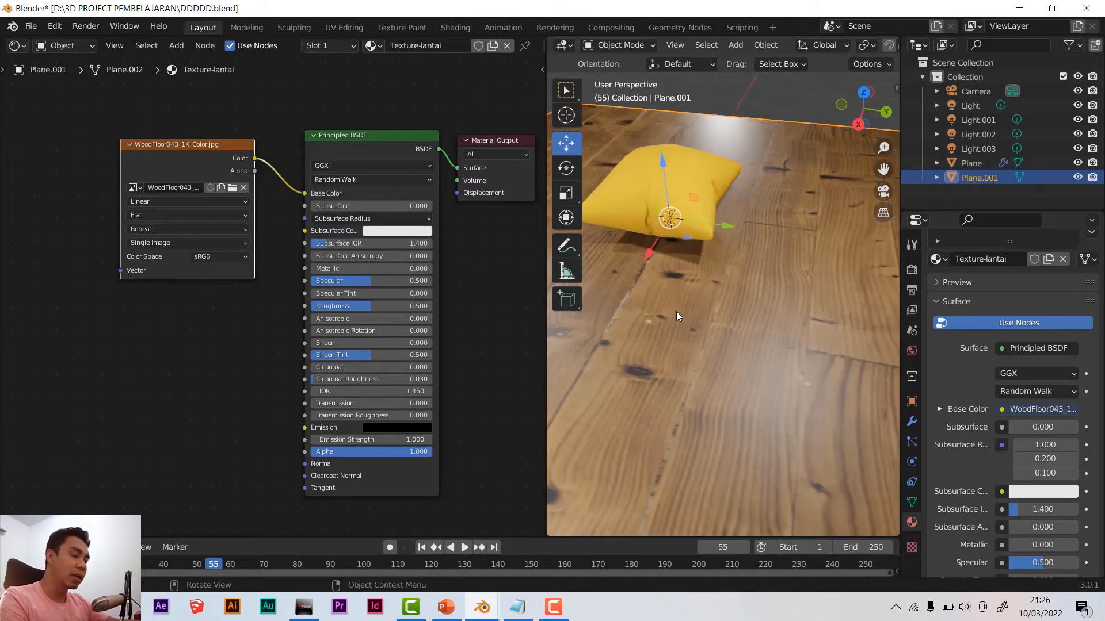
pyautogui.keyDown('shift'); pyautogui.moveTo(689, 306); pyautogui.dragTo(752, 341, button='middle'); pyautogui.keyUp('shift')
pyautogui.scroll(2, 740, 305)
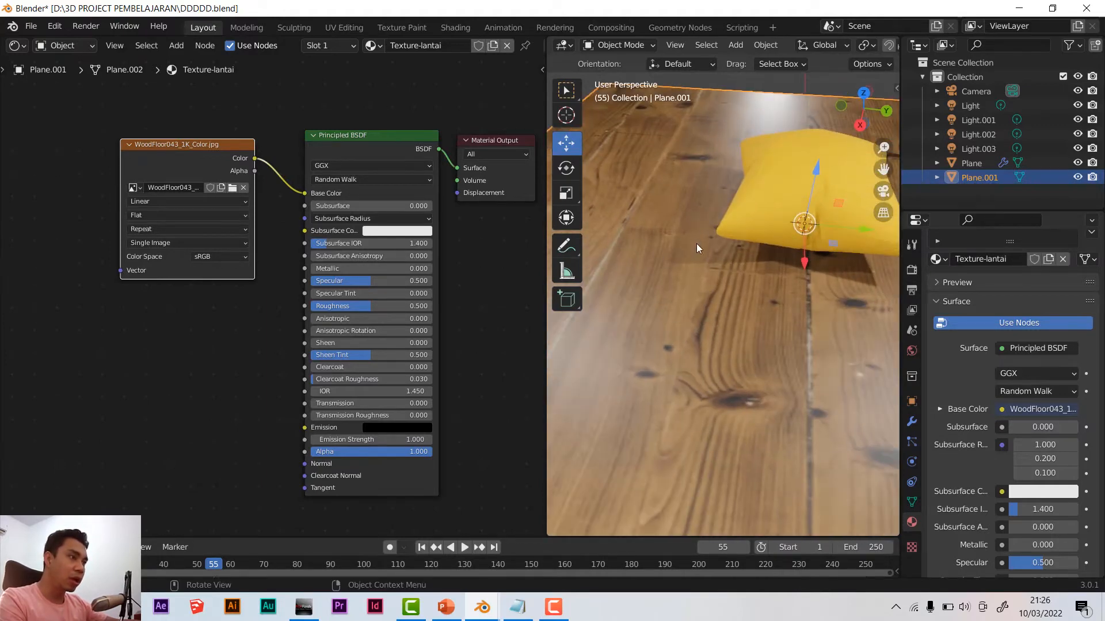
pyautogui.scroll(-3, 695, 240)
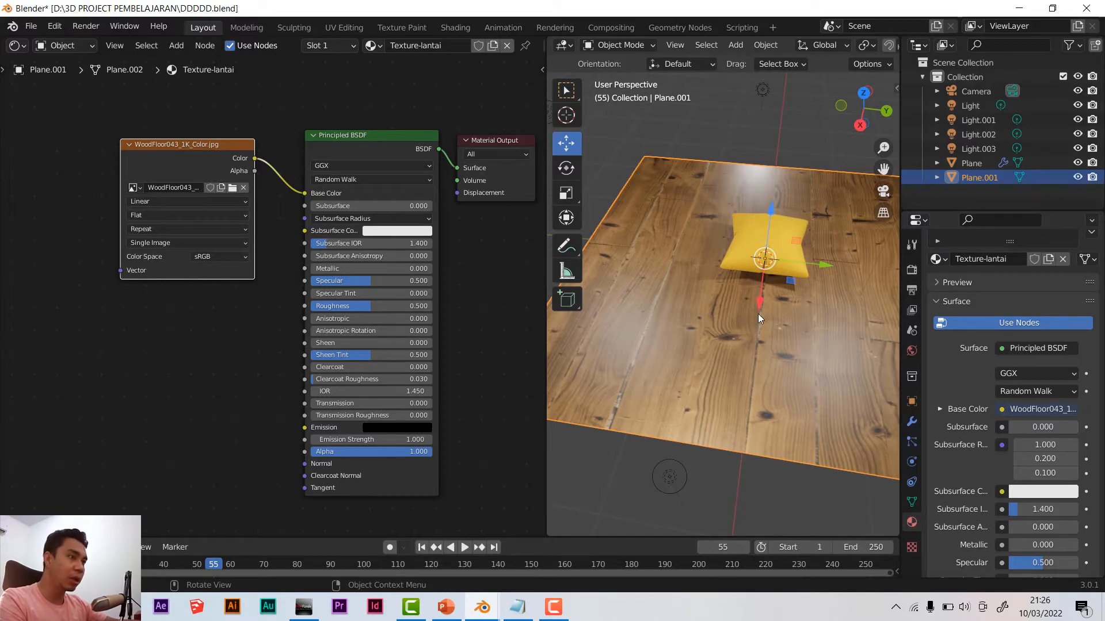
# Move the color texture node closer to the Principled BSDF and add a Texture Coordinate node well before it
pyautogui.moveTo(239, 154); pyautogui.dragTo(272, 142)
pyautogui.scroll(-1, 374, 163)
pyautogui.scroll(-1, 371, 195)
pyautogui.moveTo(372, 195); pyautogui.dragTo(439, 194, button='middle')
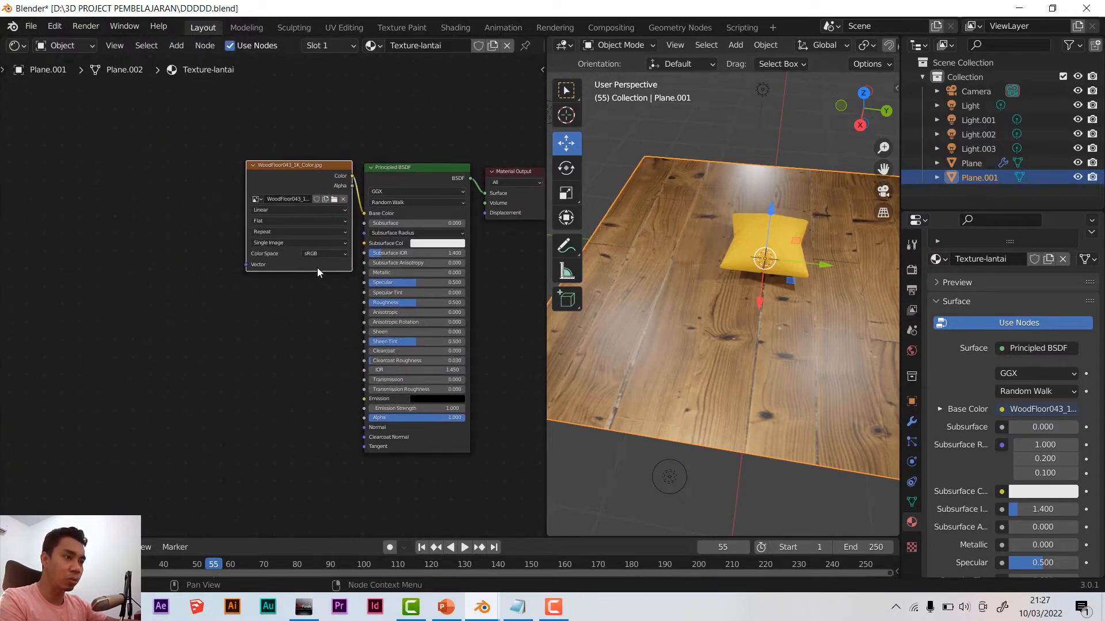
pyautogui.hotkey('shift', 'a')
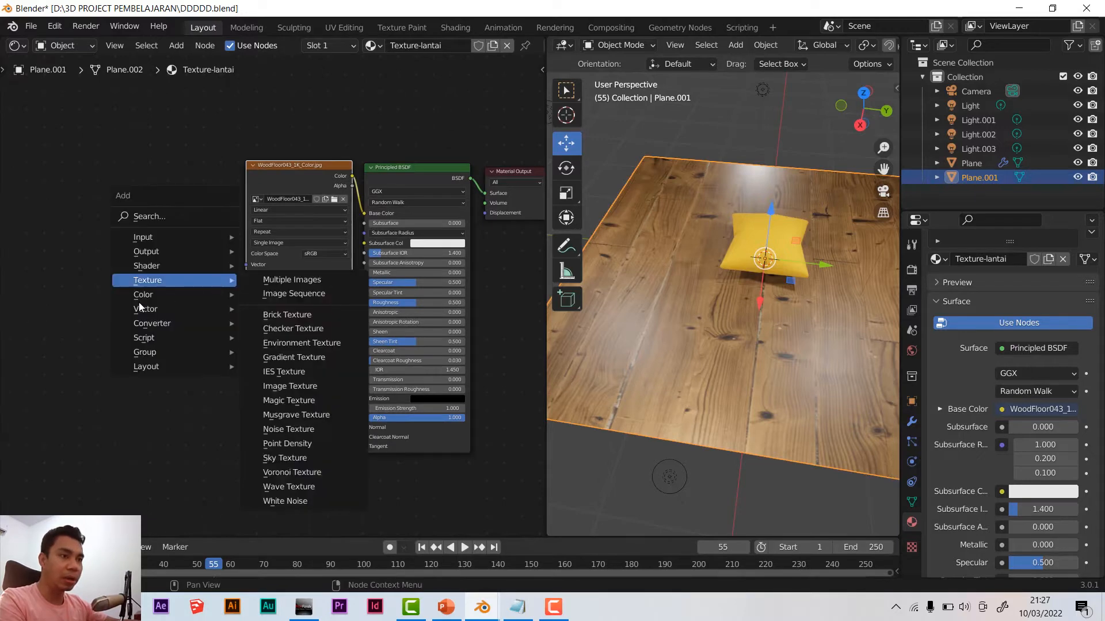
pyautogui.moveTo(169, 287)
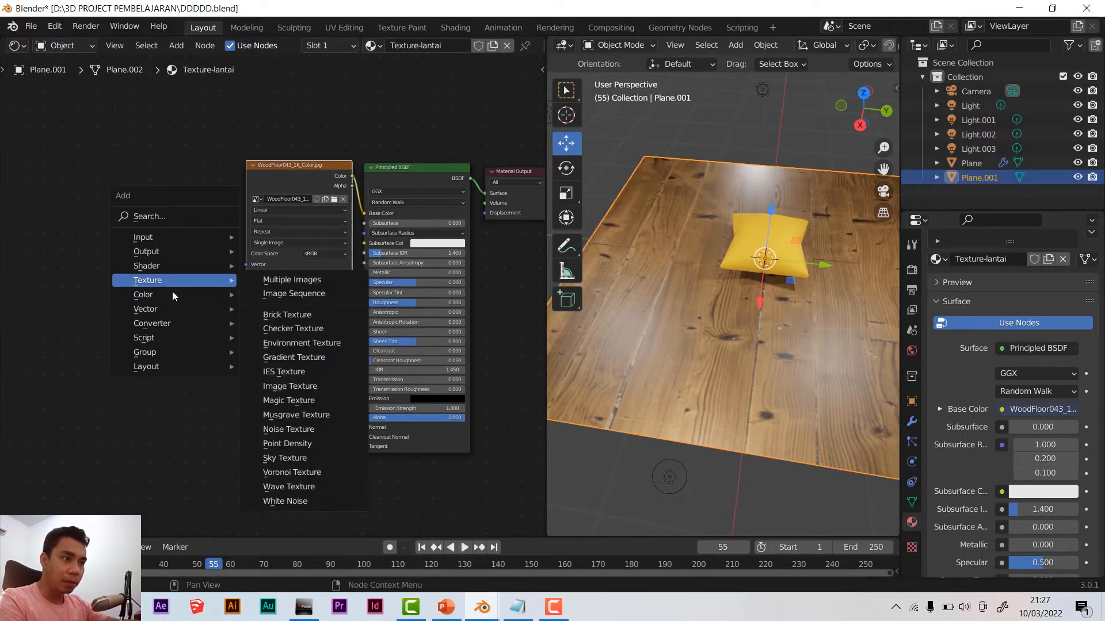
pyautogui.moveTo(144, 242)
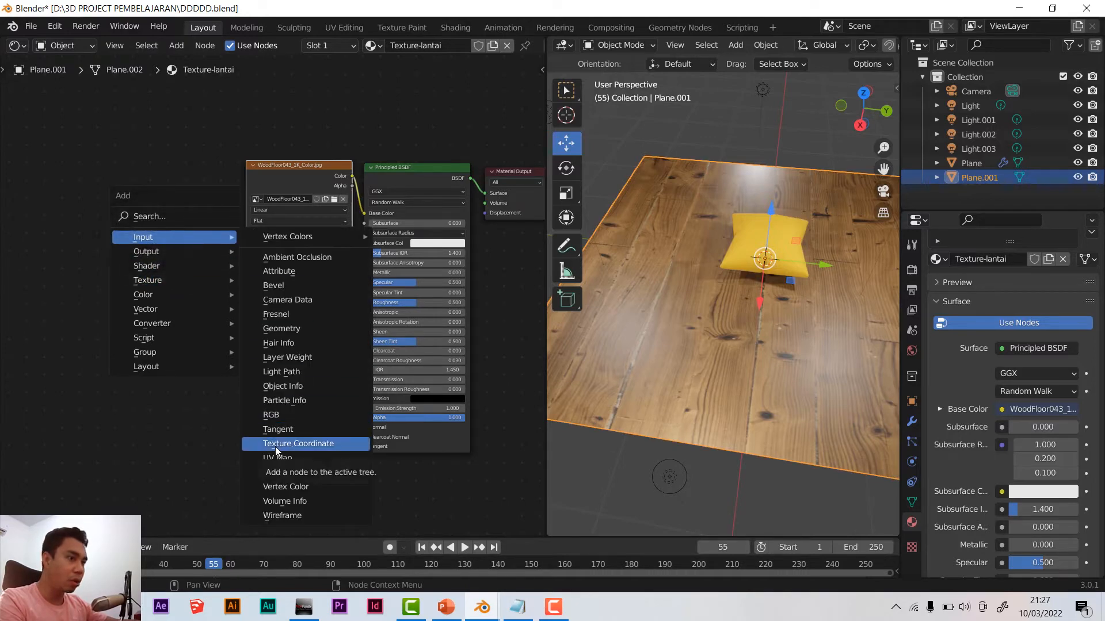
pyautogui.click(315, 443)
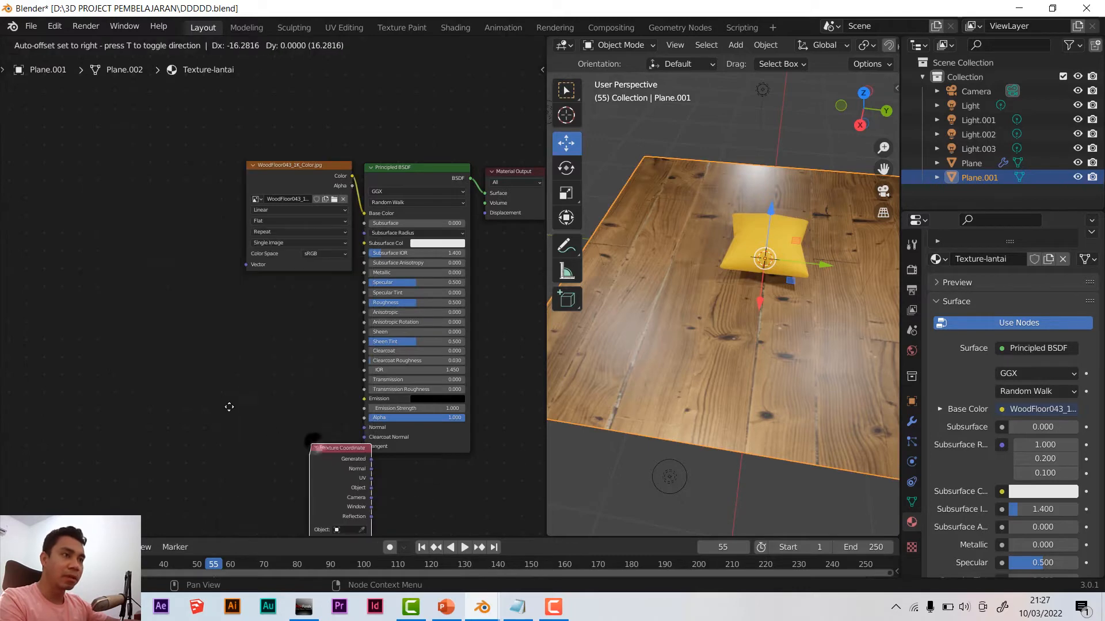
pyautogui.click(56, 164)
pyautogui.moveTo(95, 169); pyautogui.dragTo(88, 166)
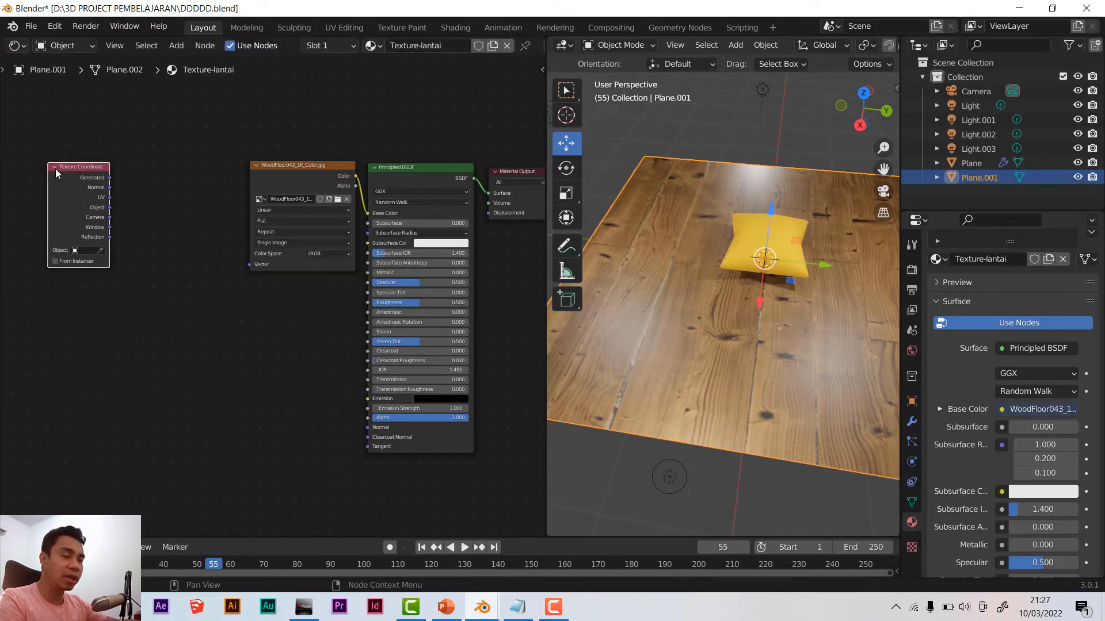
# Add a Mapping node and line it up between the Texture Coordinate and WoodFloor043_1K_Color nodes
pyautogui.click(160, 182)
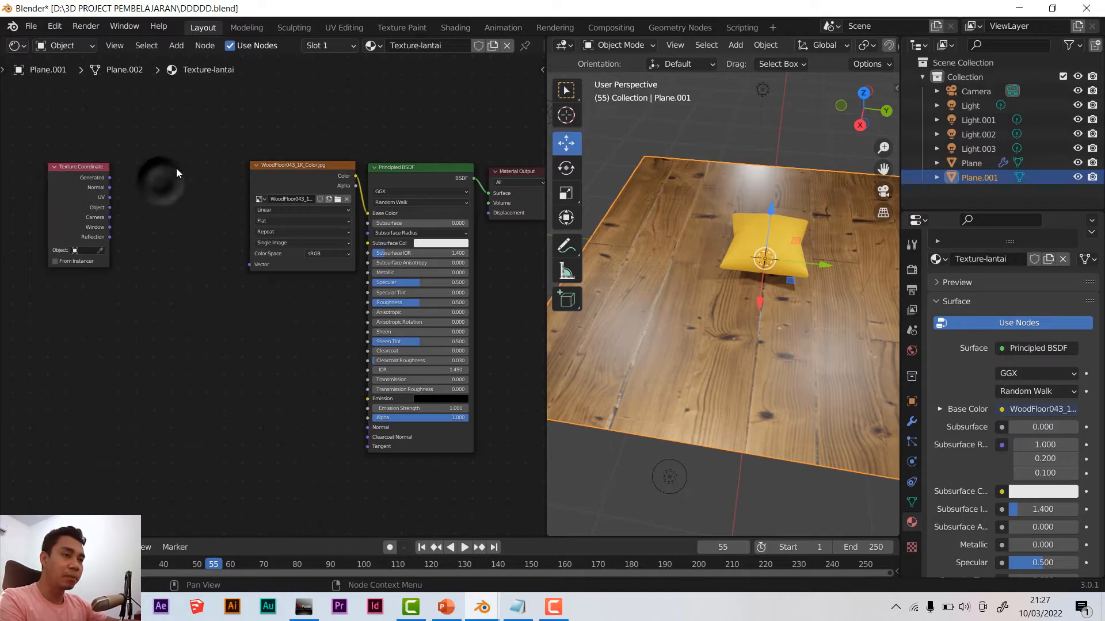
pyautogui.hotkey('shift', 'a')
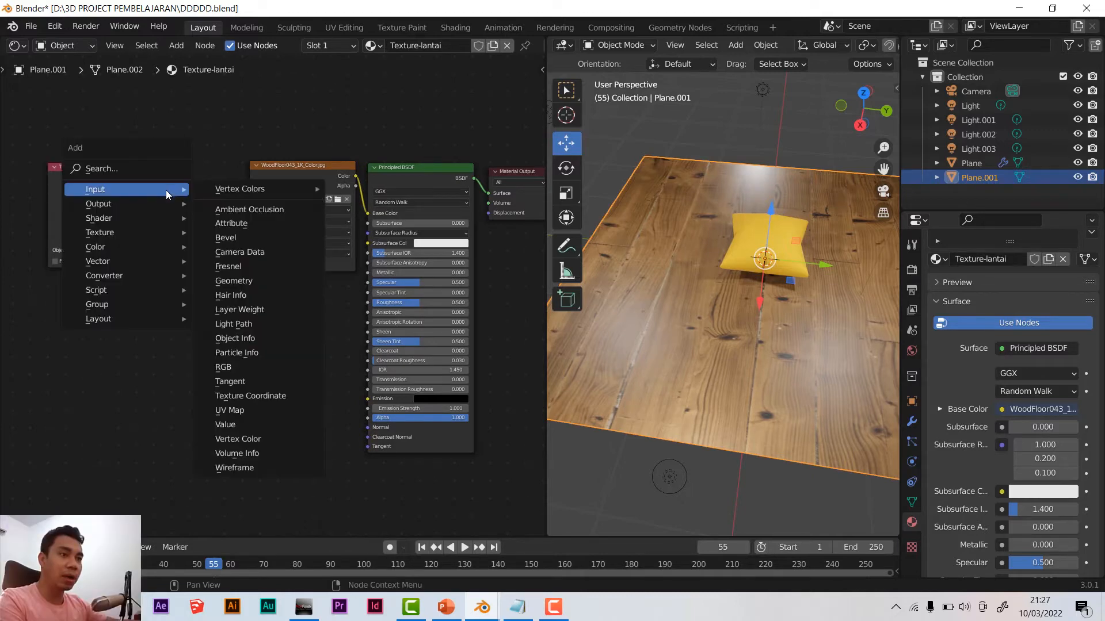
pyautogui.moveTo(156, 262)
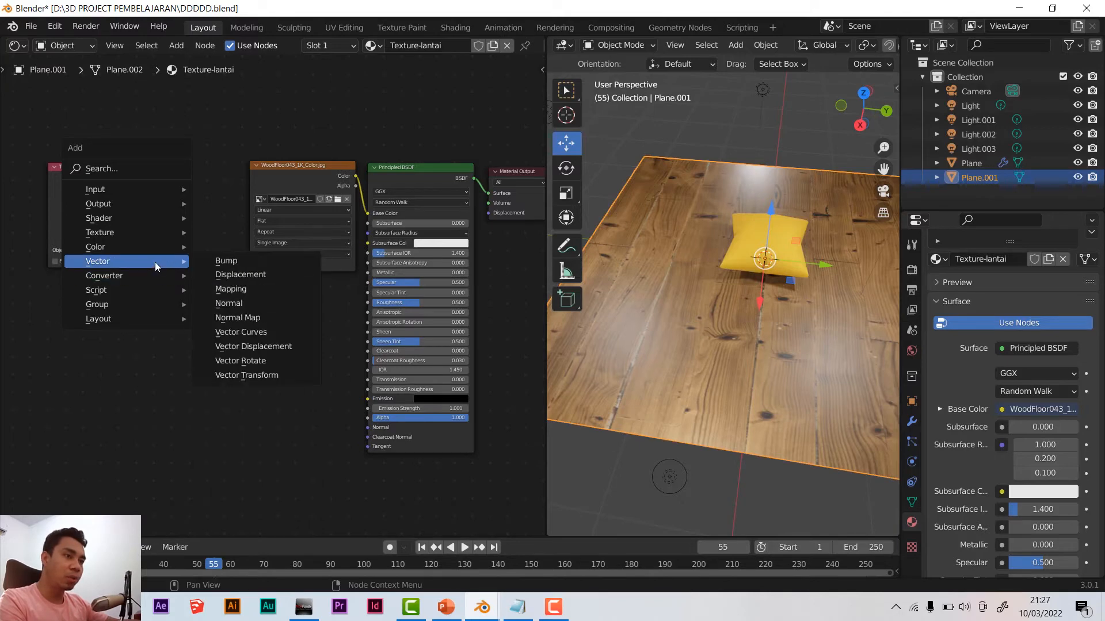
pyautogui.click(236, 289)
pyautogui.click(123, 116)
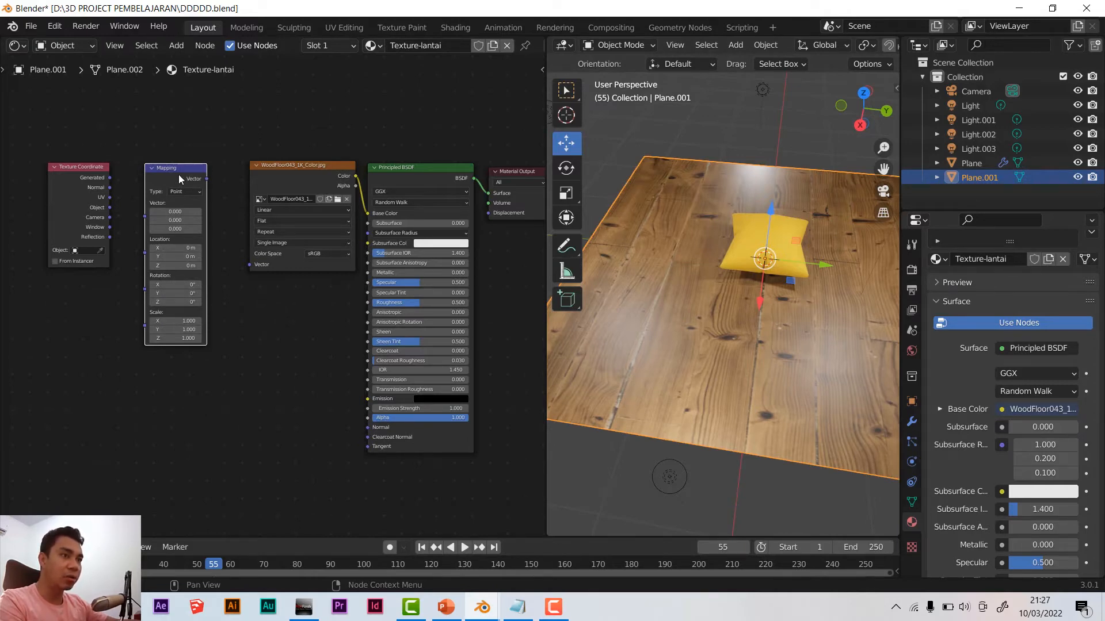
pyautogui.moveTo(180, 184); pyautogui.dragTo(171, 323)
pyautogui.moveTo(81, 163)
pyautogui.mouseDown()
pyautogui.moveTo(180, 154)
pyautogui.moveTo(95, 169)
pyautogui.mouseUp()
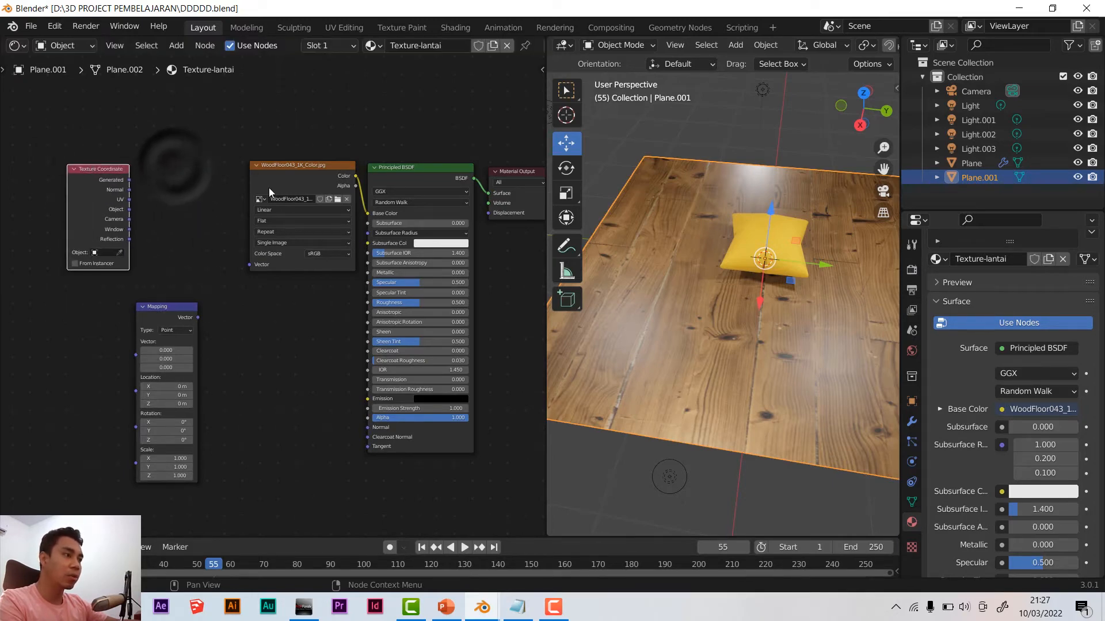
pyautogui.moveTo(174, 307); pyautogui.dragTo(199, 169)
# Link the Texture Coordinate's UV output to the Mapping node's Vector input, and the Mapping output to the color texture's Vector input
pyautogui.scroll(3, 174, 181)
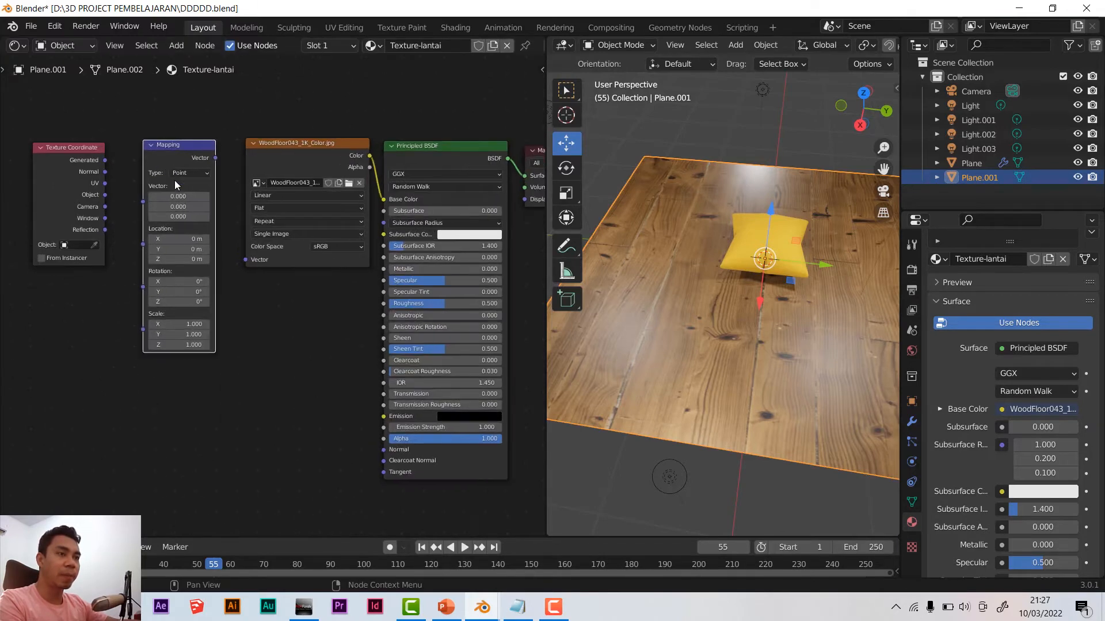
pyautogui.moveTo(263, 243); pyautogui.dragTo(295, 261, button='middle')
pyautogui.scroll(1, 168, 233)
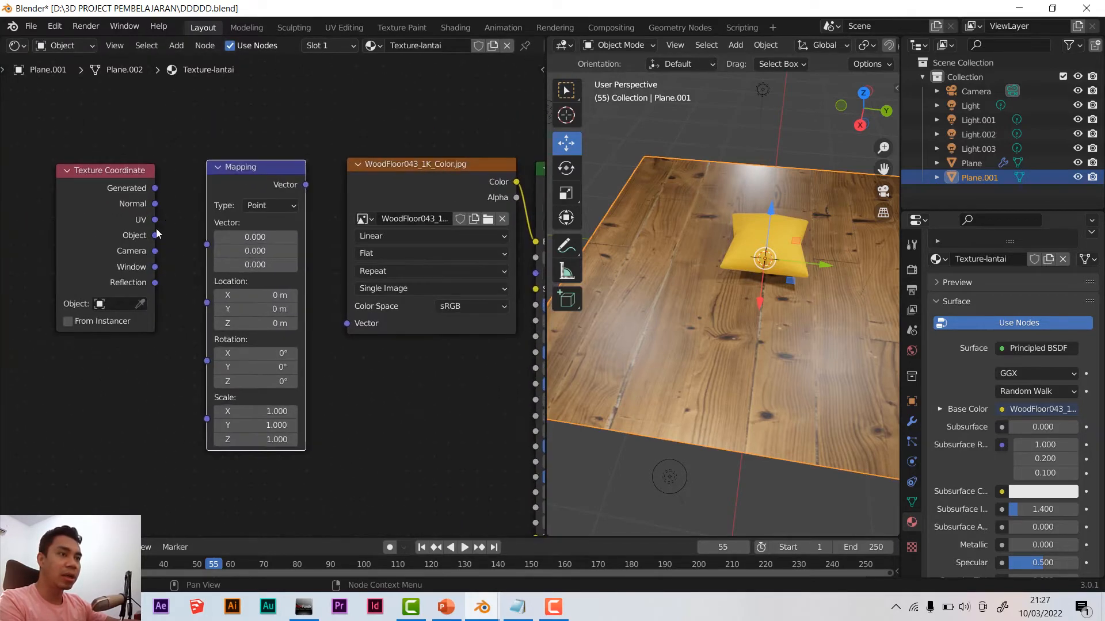
pyautogui.moveTo(147, 221); pyautogui.dragTo(207, 244)
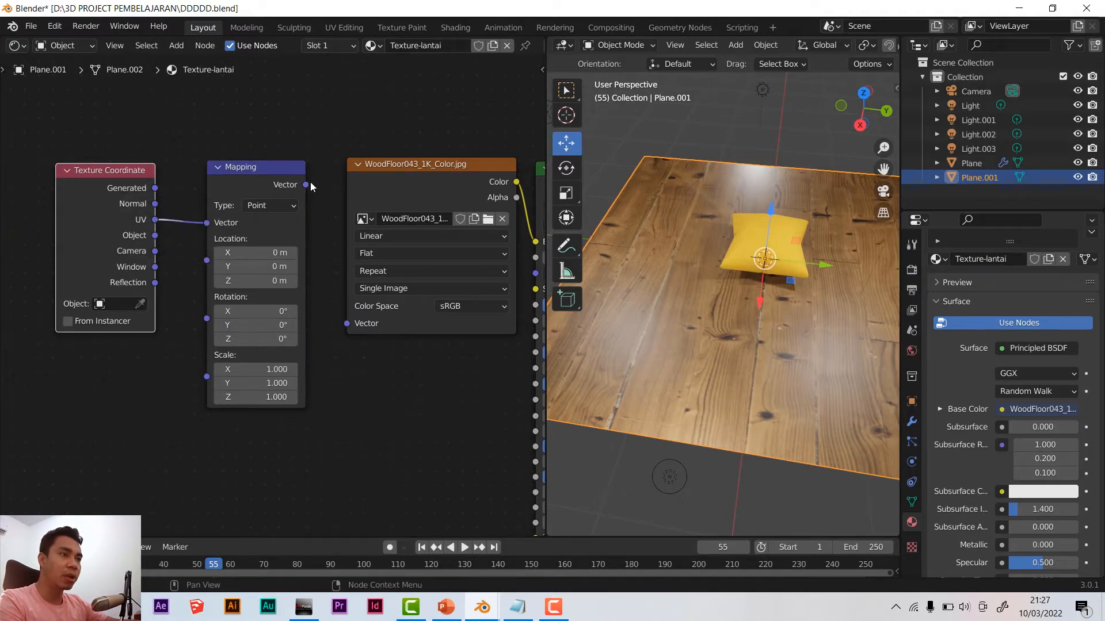
pyautogui.moveTo(330, 225); pyautogui.dragTo(333, 311)
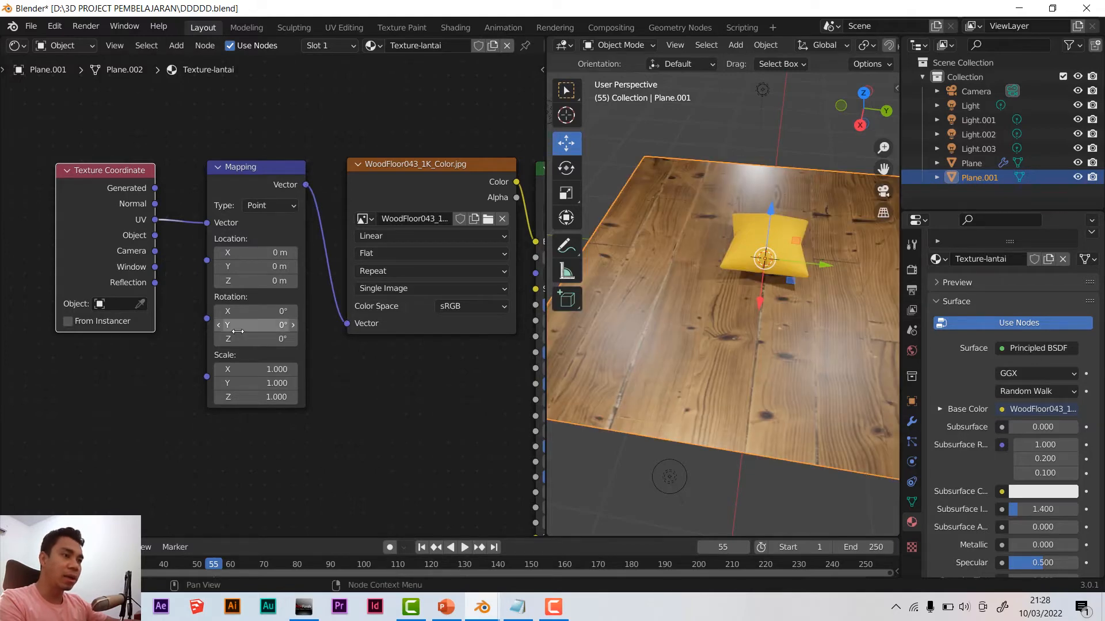
# Set the Mapping node's scale to 1.200 in X and 0.900 in Y
pyautogui.moveTo(276, 370)
pyautogui.mouseDown()
pyautogui.moveTo(385, 369)
pyautogui.moveTo(271, 370)
pyautogui.moveTo(275, 384)
pyautogui.moveTo(233, 384)
pyautogui.moveTo(291, 384)
pyautogui.mouseUp()
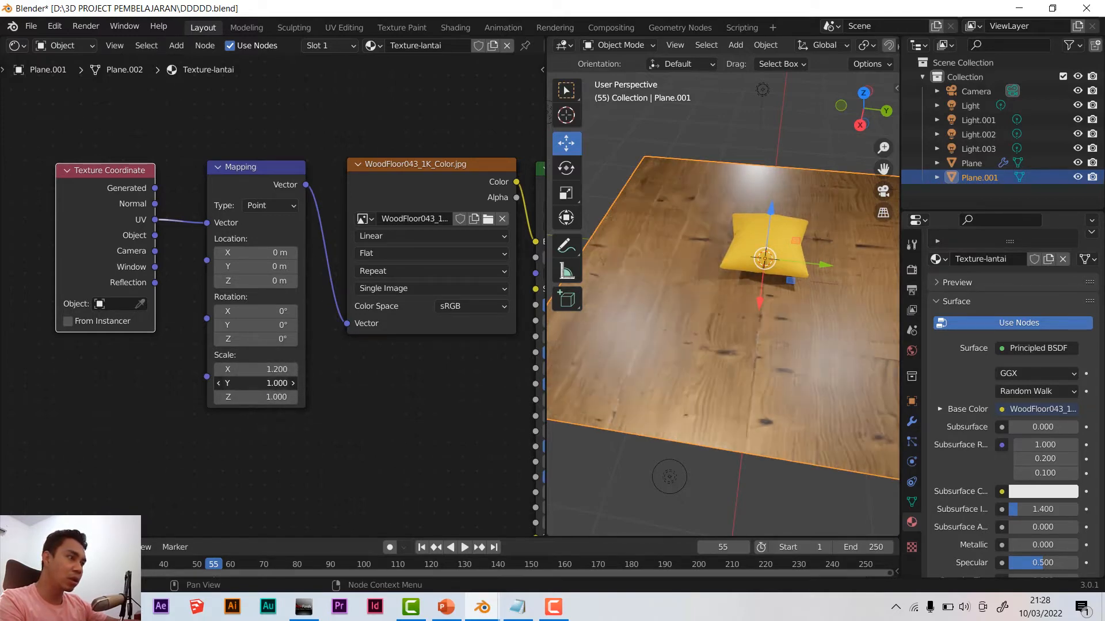
pyautogui.moveTo(290, 384); pyautogui.dragTo(267, 384)
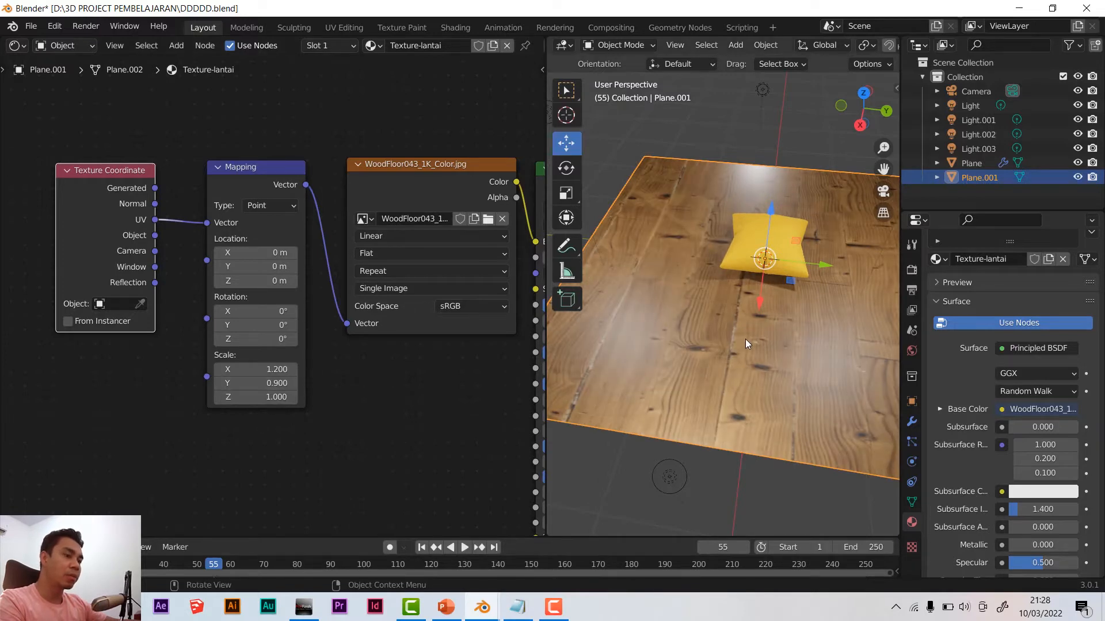
# Try shifting the wood texture with the Mapping node's X location, and reset the location to 0 m
pyautogui.moveTo(271, 252); pyautogui.dragTo(253, 252)
pyautogui.moveTo(269, 252)
pyautogui.mouseDown()
pyautogui.moveTo(241, 253)
pyautogui.moveTo(293, 252)
pyautogui.moveTo(270, 253)
pyautogui.mouseUp()
pyautogui.click(276, 253)
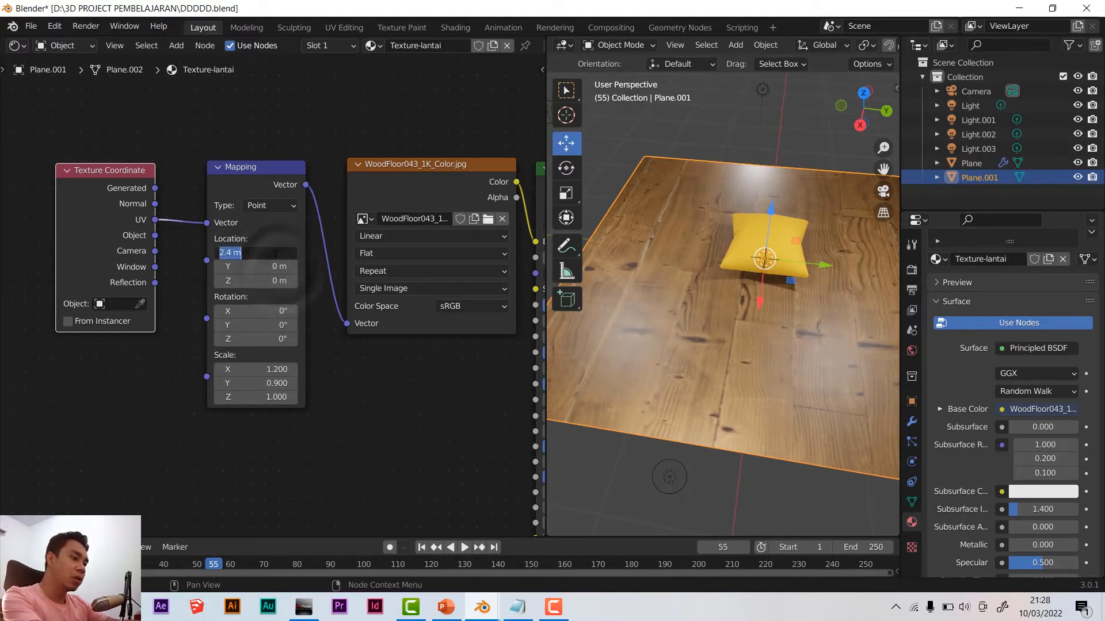
pyautogui.press('Return')
# Spread the nodes out by moving Texture Coordinate and Mapping together away from the color texture, and the texture away from the Principled BSDF
pyautogui.moveTo(114, 171); pyautogui.dragTo(279, 325)
pyautogui.scroll(-3, 134, 147)
pyautogui.moveTo(261, 195); pyautogui.dragTo(122, 184)
pyautogui.moveTo(355, 205); pyautogui.dragTo(296, 174)
pyautogui.scroll(-3, 303, 265)
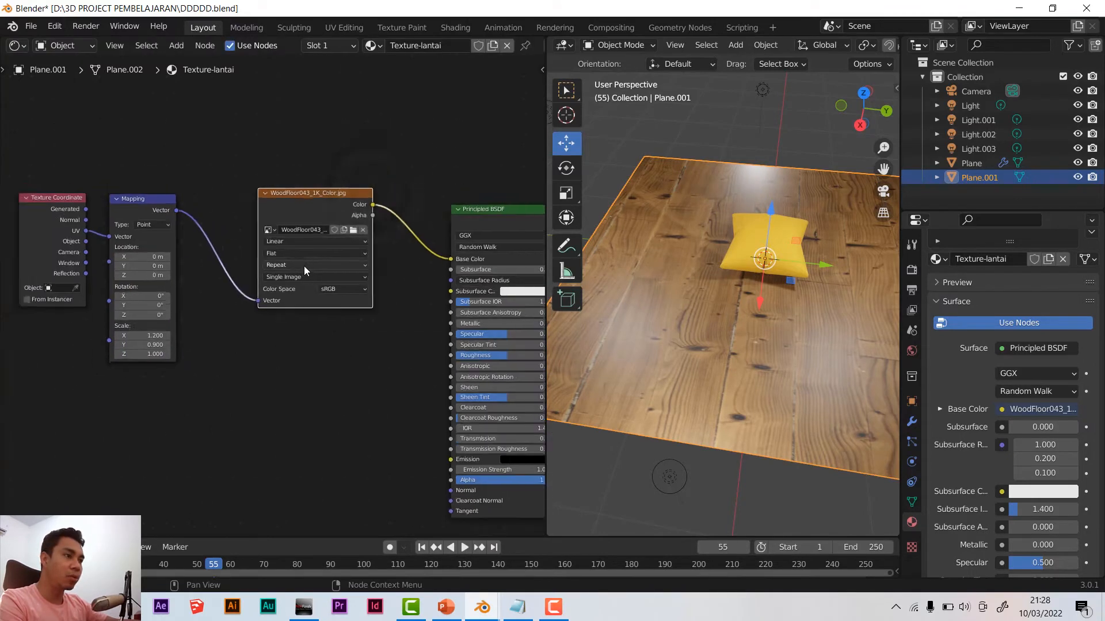
# Widen the 3D viewport over the Shader Editor and raise Light.003 about 2.24 m along the Z axis
pyautogui.moveTo(547, 326); pyautogui.dragTo(406, 332)
pyautogui.moveTo(606, 360); pyautogui.dragTo(648, 380, button='middle')
pyautogui.scroll(2, 682, 324)
pyautogui.scroll(1, 682, 325)
pyautogui.scroll(-2, 681, 326)
pyautogui.click(728, 126)
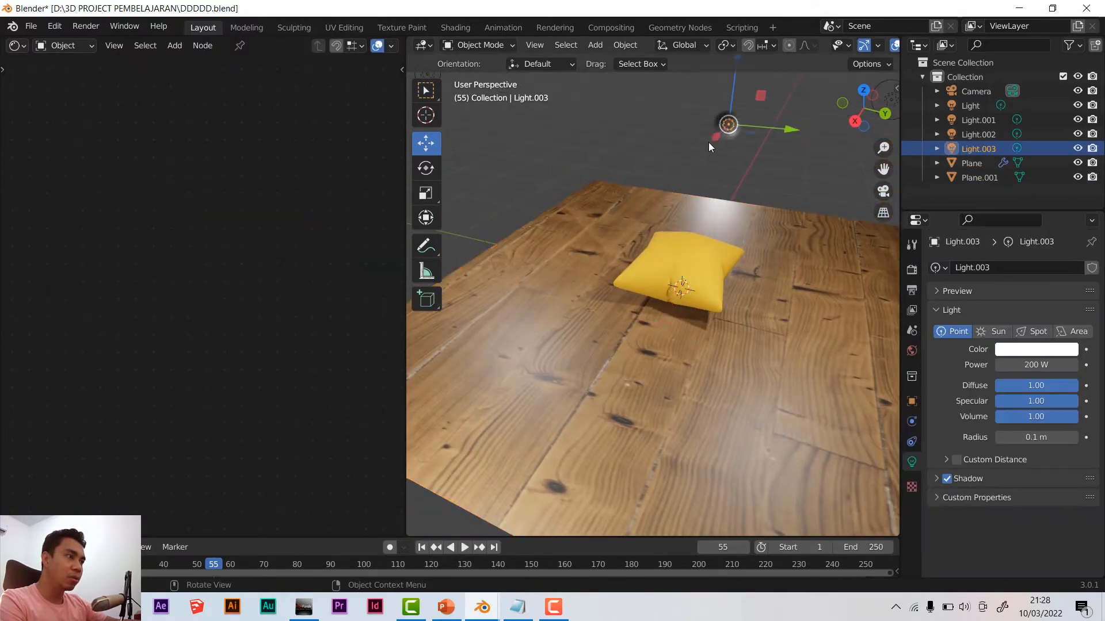
pyautogui.scroll(-4, 711, 141)
pyautogui.press('g')
pyautogui.press('z')
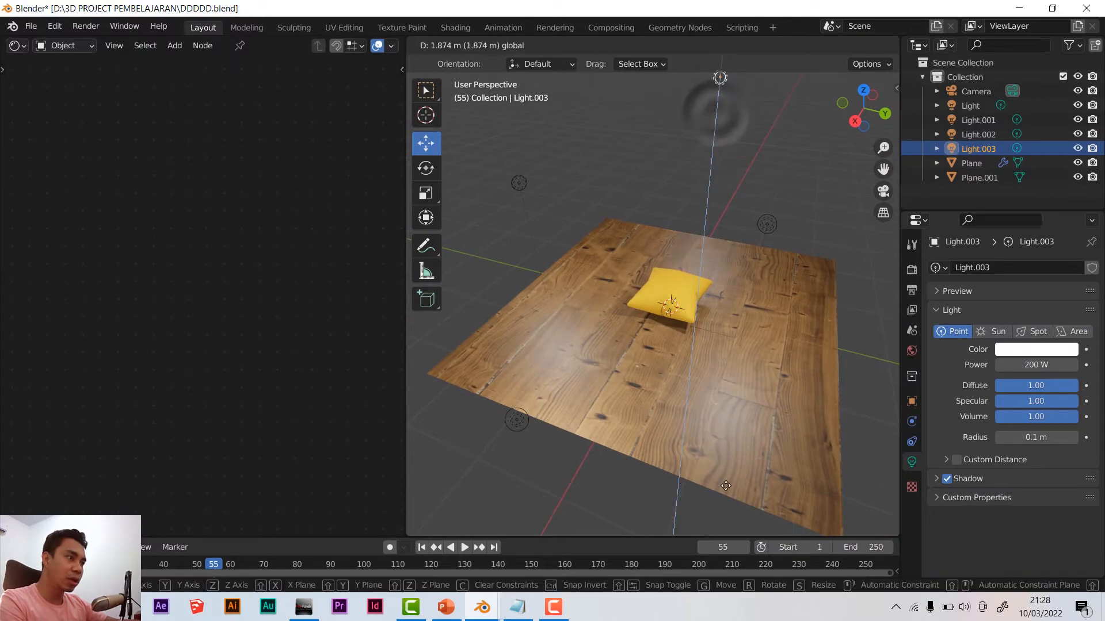
pyautogui.click(724, 463)
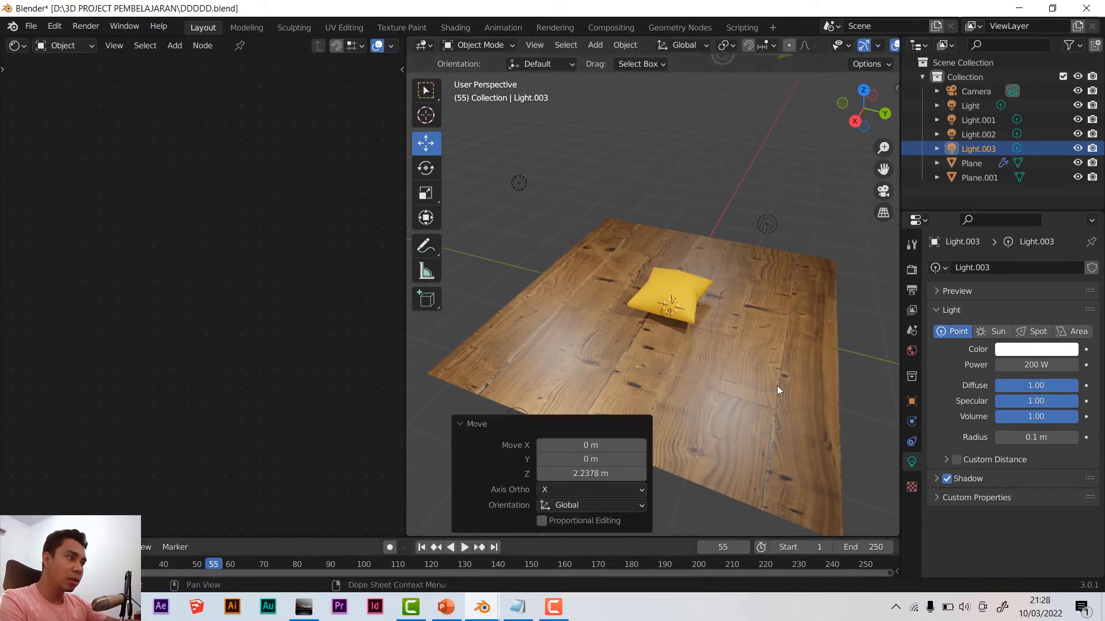
# Raise the light object named Light about 1.23 m along the Z axis
pyautogui.click(774, 236)
pyautogui.press('g')
pyautogui.press('z')
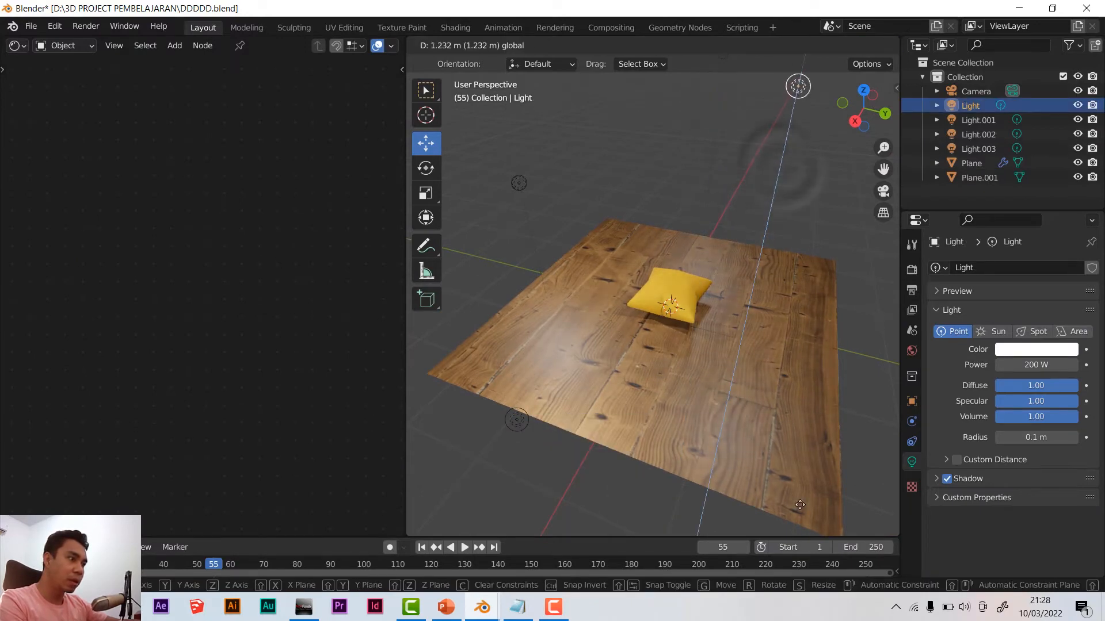
pyautogui.click(800, 505)
# Raise Light.001 above the floor and move it about -2.19 m along the Y axis, away from the pillow
pyautogui.click(520, 184)
pyautogui.moveTo(589, 260); pyautogui.dragTo(574, 164, button='middle')
pyautogui.moveTo(574, 164); pyautogui.dragTo(579, 130)
pyautogui.moveTo(616, 166); pyautogui.dragTo(500, 147)
pyautogui.moveTo(627, 305); pyautogui.dragTo(658, 319, button='middle')
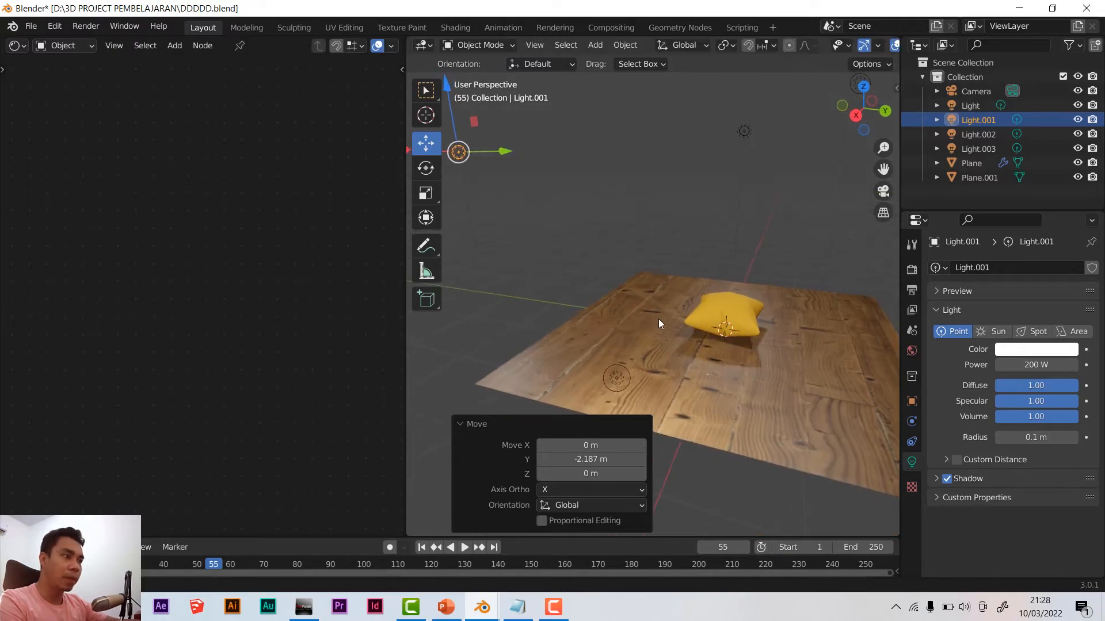
# Select the wooden floor plane and widen the Shader Editor to show its Texture-lantai nodes up to the Principled BSDF
pyautogui.click(669, 361)
pyautogui.moveTo(444, 358); pyautogui.dragTo(598, 352, button='middle')
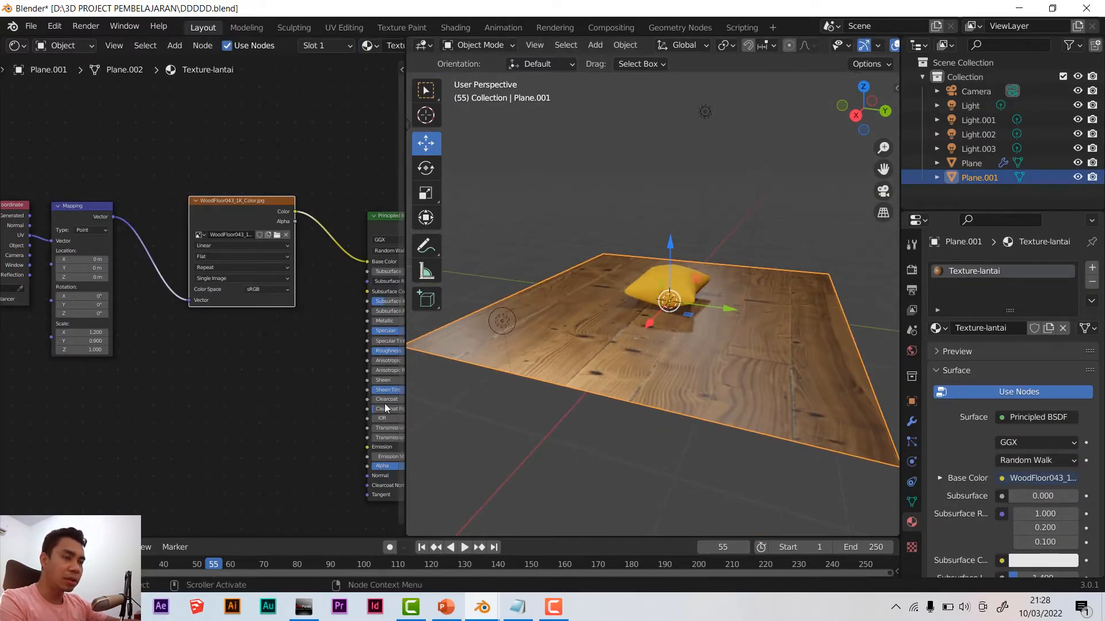
pyautogui.moveTo(406, 365); pyautogui.dragTo(496, 365)
pyautogui.moveTo(340, 344); pyautogui.dragTo(280, 297, button='middle')
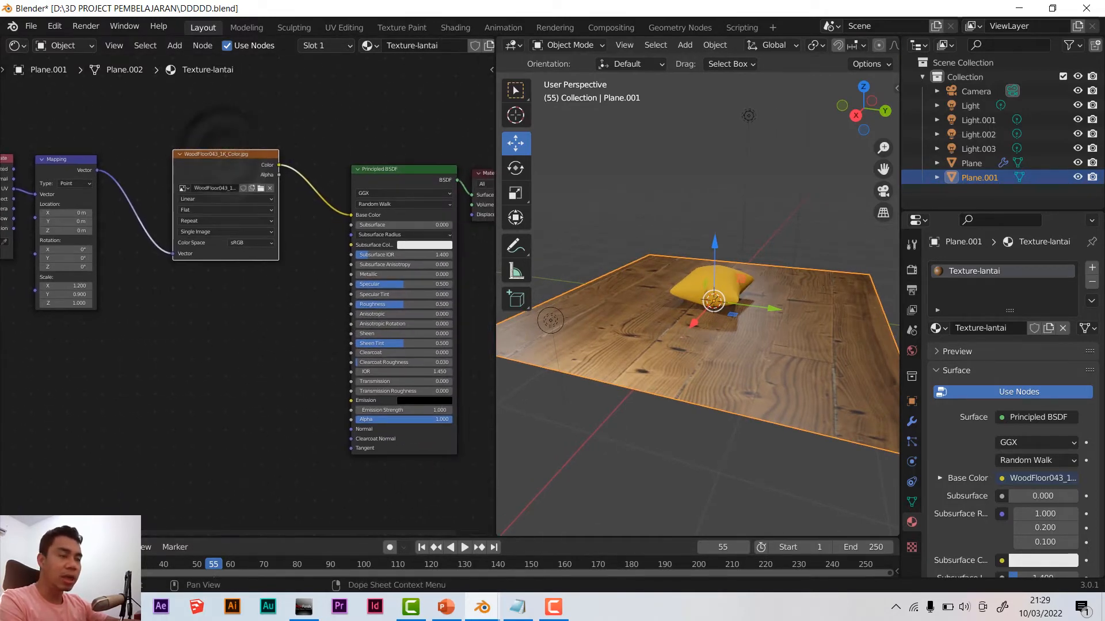
# Check the WoodFloor043 maps in the Textture PBR folder, and back in Blender add an Image Texture node below the color texture
pyautogui.hotkey('alt', 'Tab')
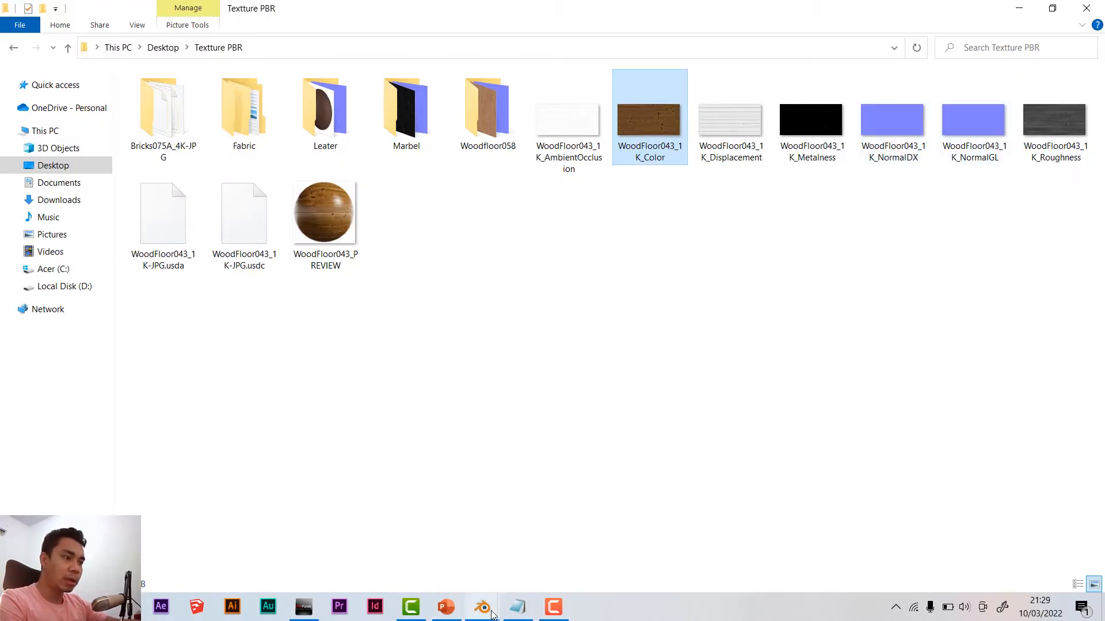
pyautogui.moveTo(492, 615)
pyautogui.click(437, 544)
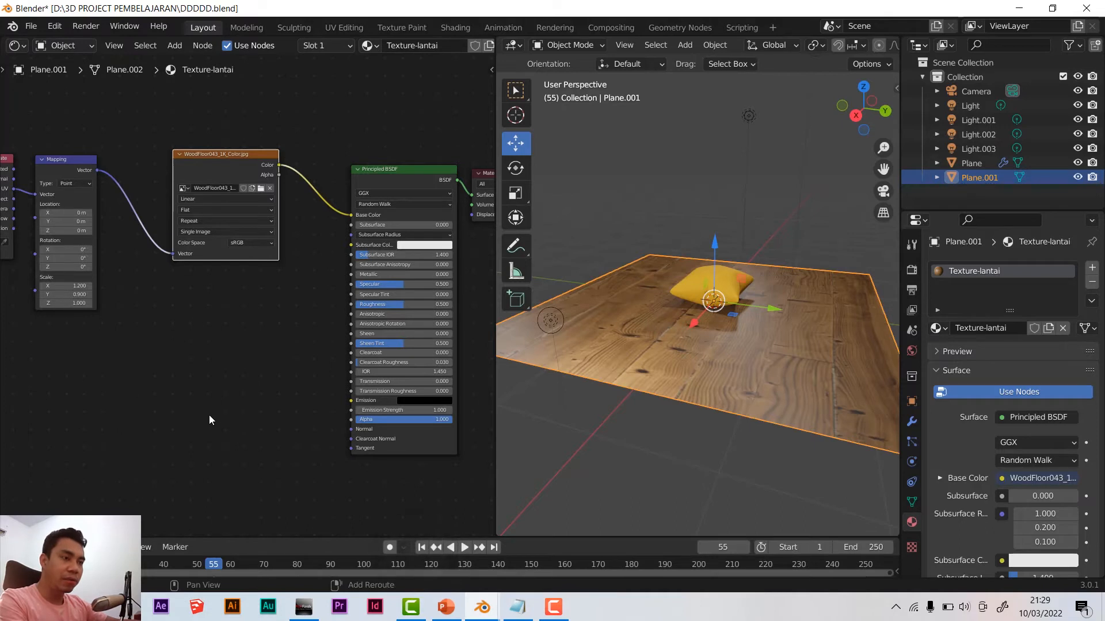
pyautogui.hotkey('shift', 'a')
pyautogui.moveTo(122, 371)
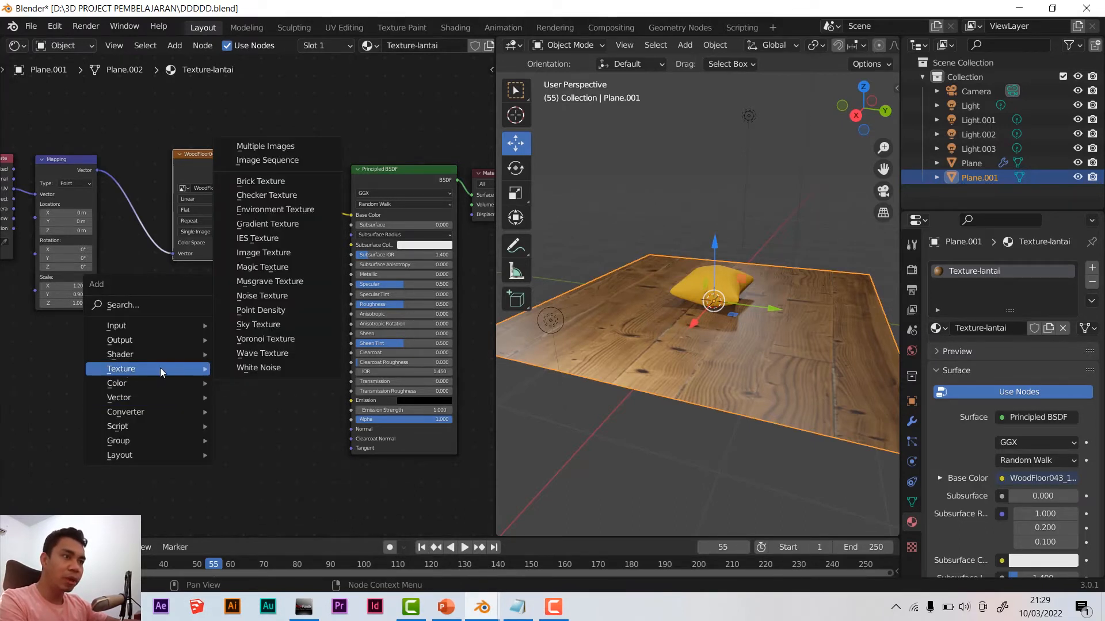
pyautogui.click(271, 252)
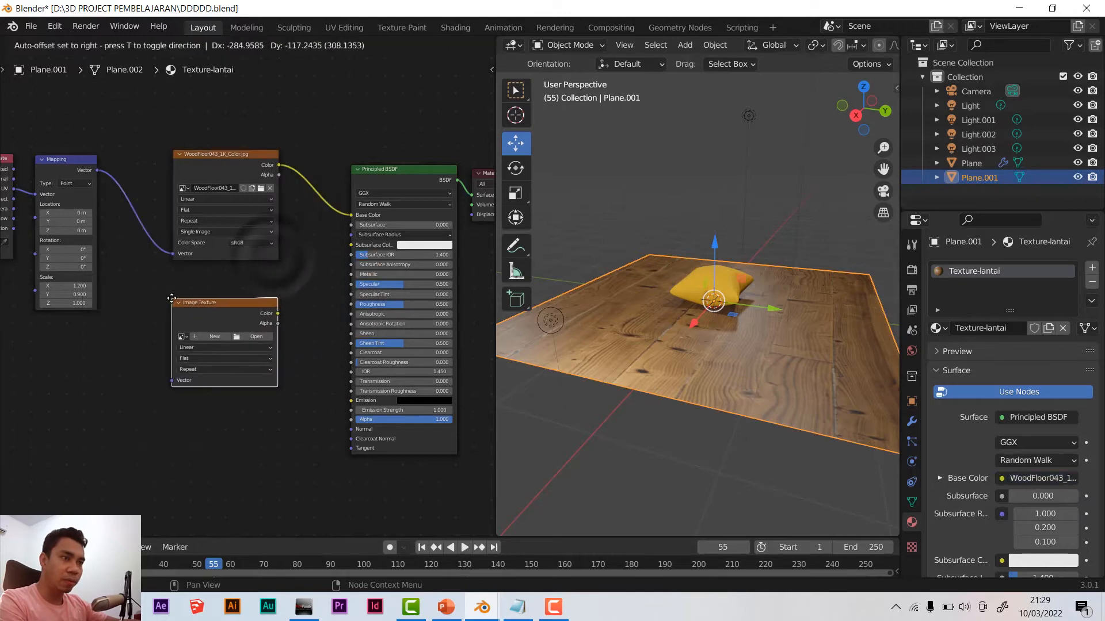
pyautogui.click(172, 299)
# Load WoodFloor043_1K_NormalGL.jpg from the Textture PBR folder on the Desktop into the new Image Texture node
pyautogui.click(253, 338)
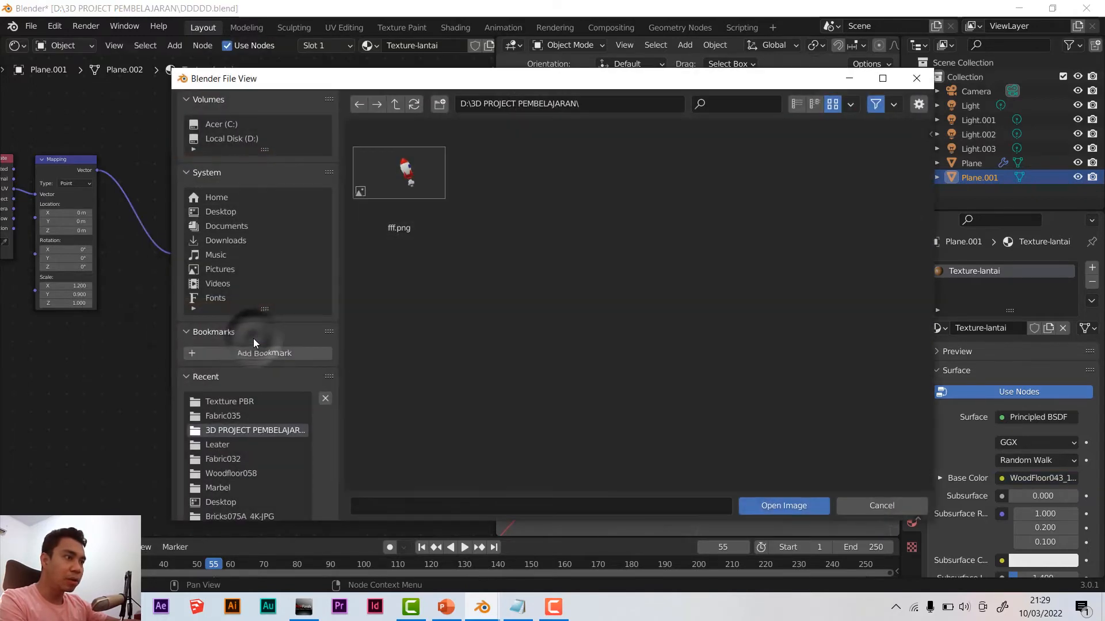
pyautogui.click(214, 212)
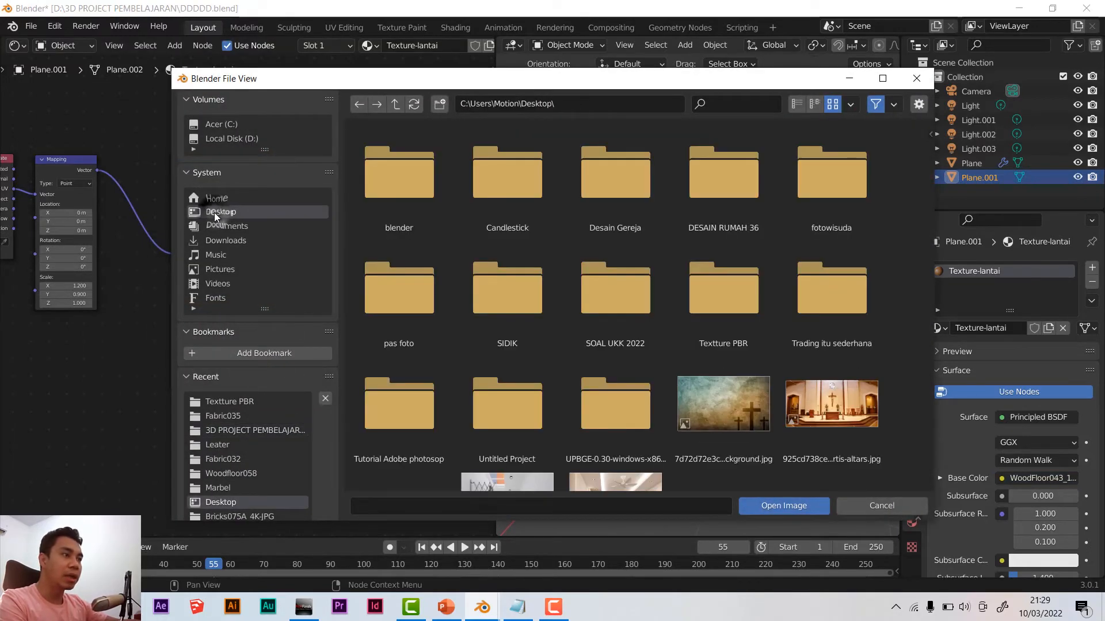
pyautogui.doubleClick(696, 292)
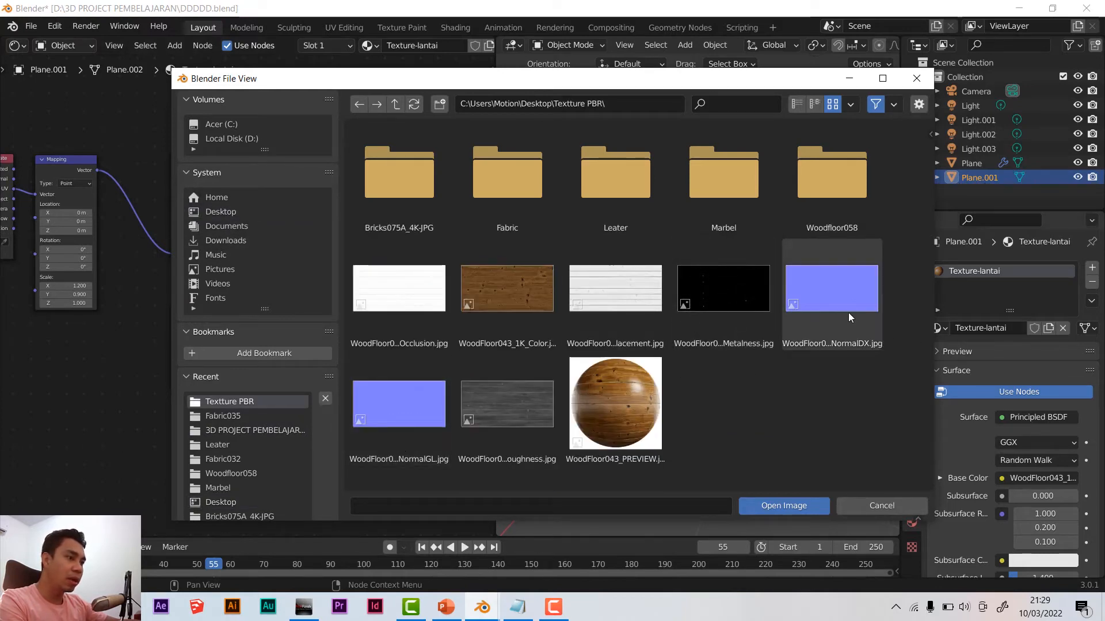
pyautogui.doubleClick(391, 420)
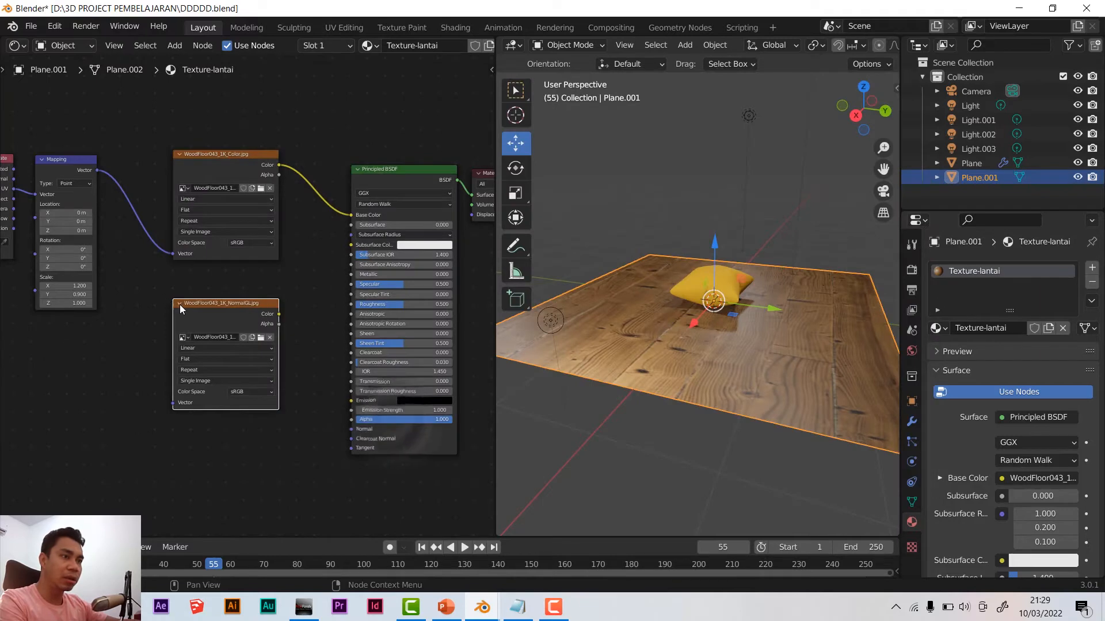
# Set the NormalGL texture's color space to Non-Color
pyautogui.scroll(3, 245, 402)
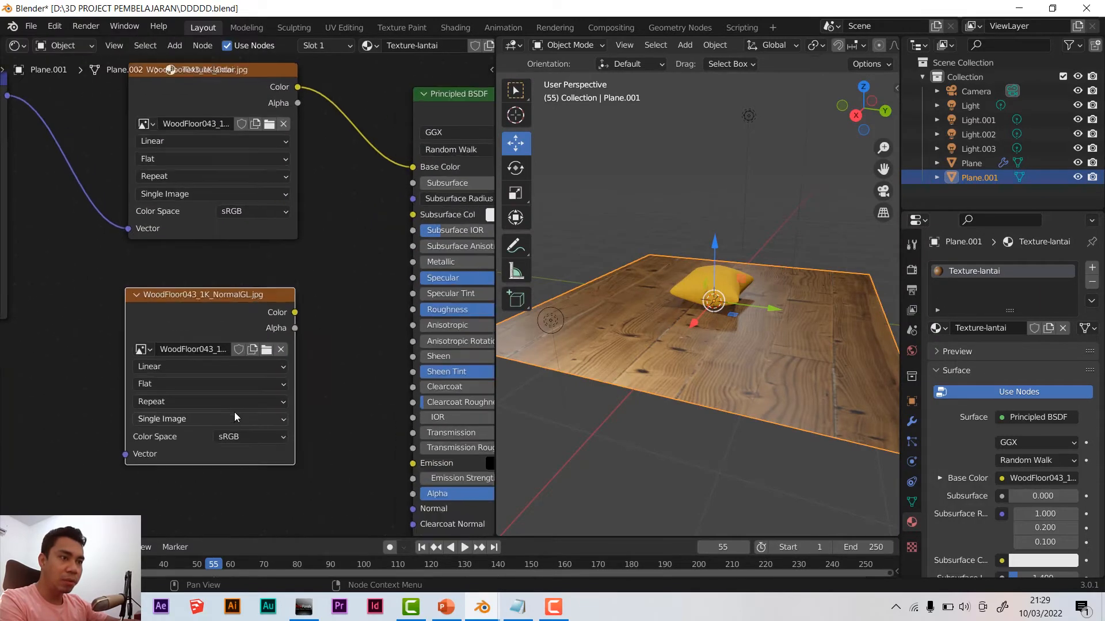
pyautogui.moveTo(224, 372); pyautogui.dragTo(221, 384, button='middle')
pyautogui.click(218, 350)
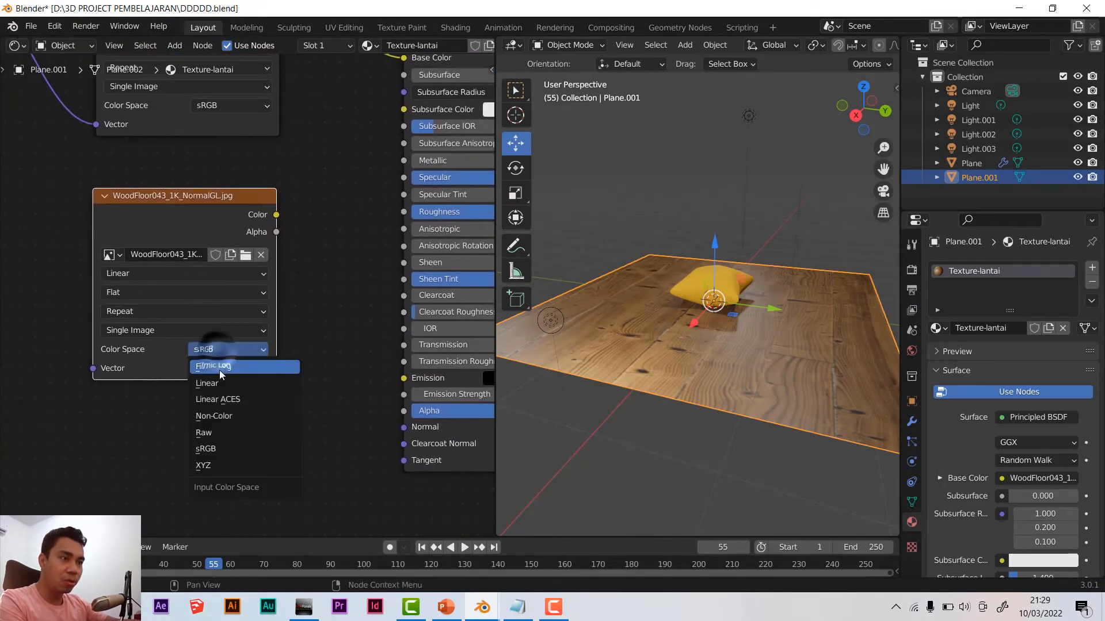
pyautogui.click(219, 416)
pyautogui.scroll(-2, 282, 371)
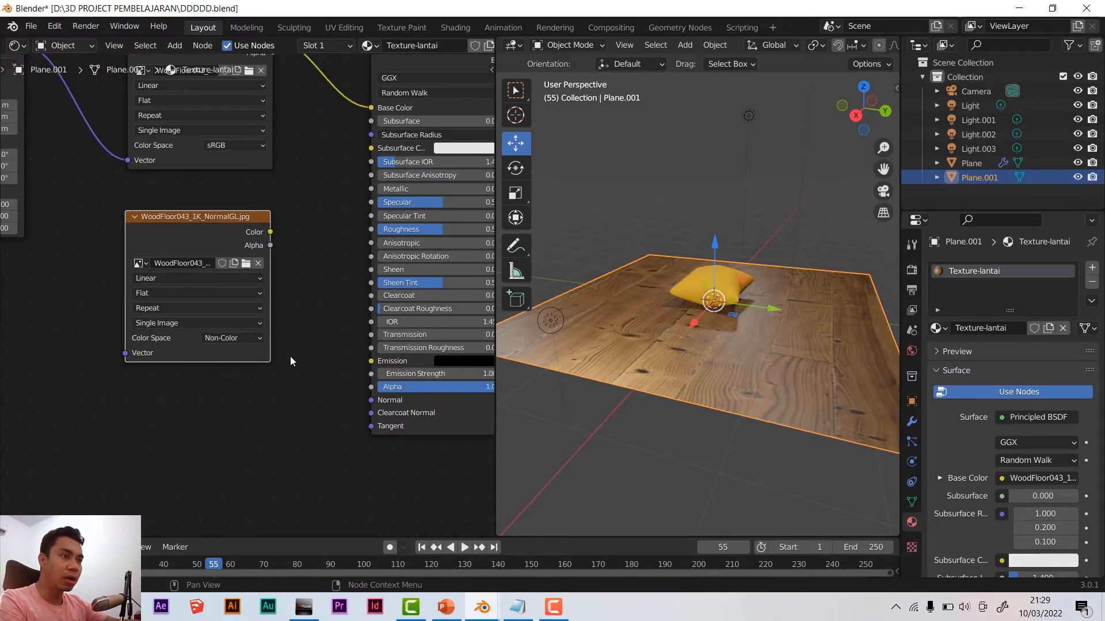
# Move the NormalGL texture away from the Principled BSDF and add a Normal Map node in the gap between them
pyautogui.moveTo(208, 217); pyautogui.dragTo(273, 243, button='middle')
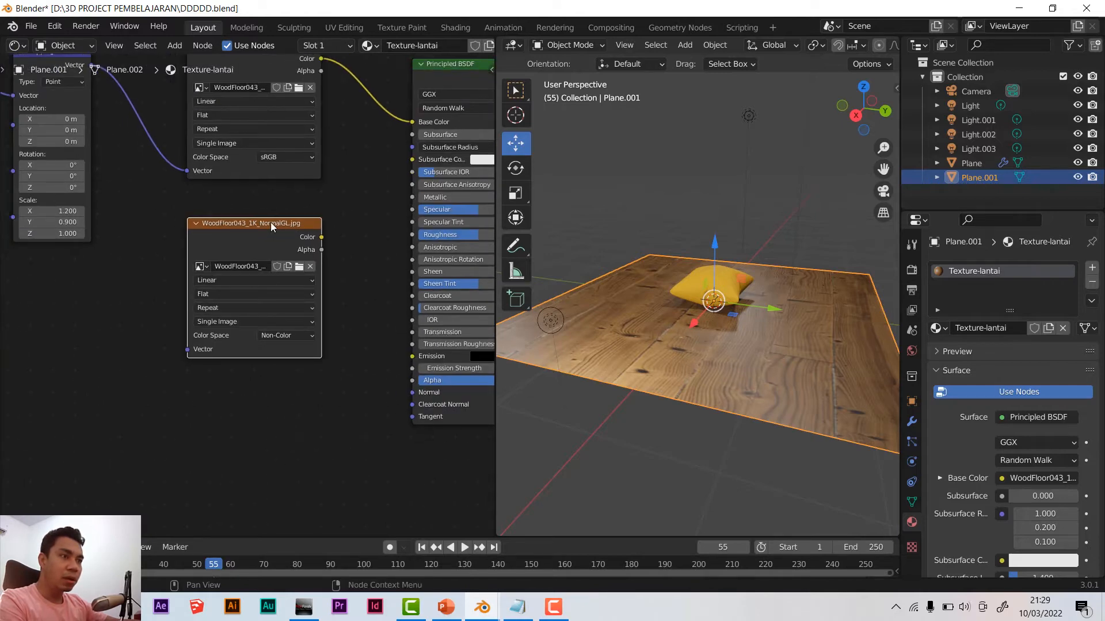
pyautogui.moveTo(273, 228); pyautogui.dragTo(171, 268)
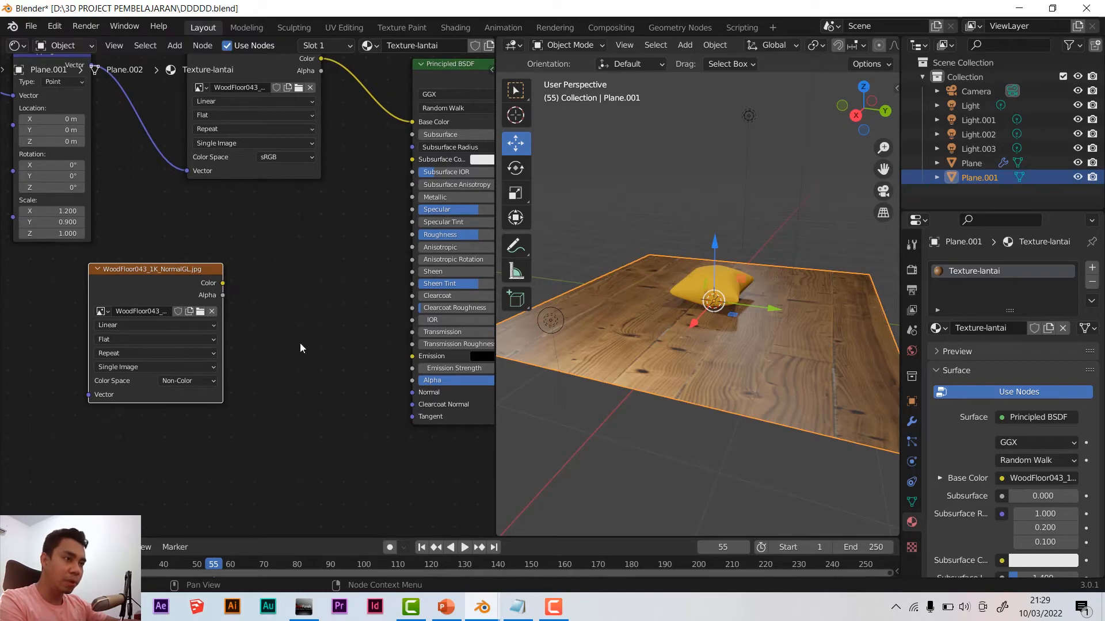
pyautogui.scroll(-2, 266, 271)
pyautogui.moveTo(265, 271); pyautogui.dragTo(283, 289, button='middle')
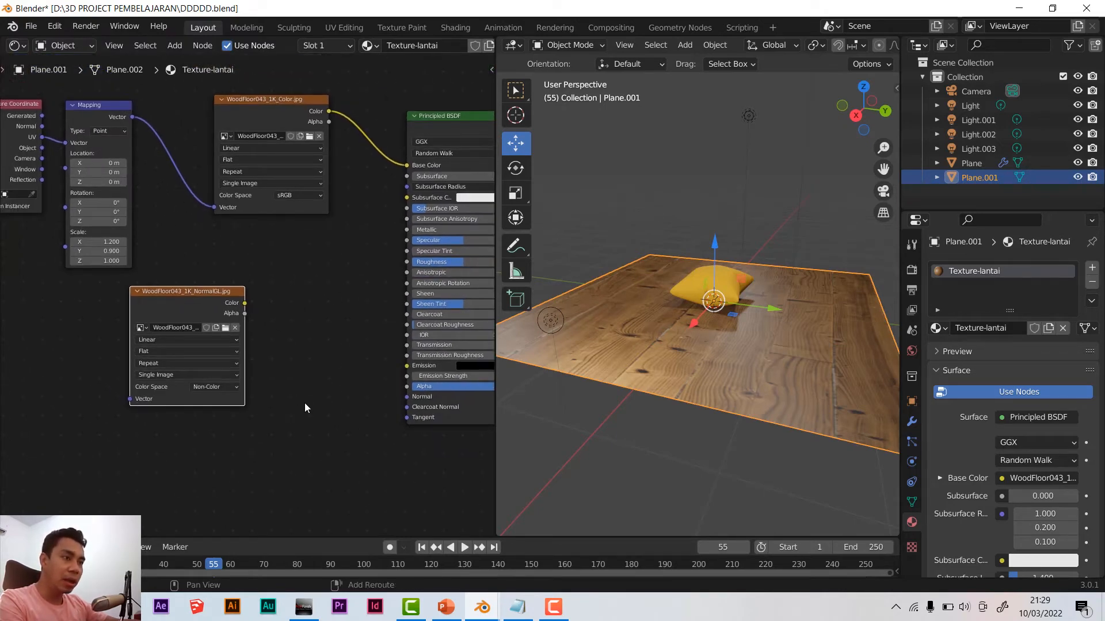
pyautogui.hotkey('shift', 'a')
pyautogui.moveTo(306, 433)
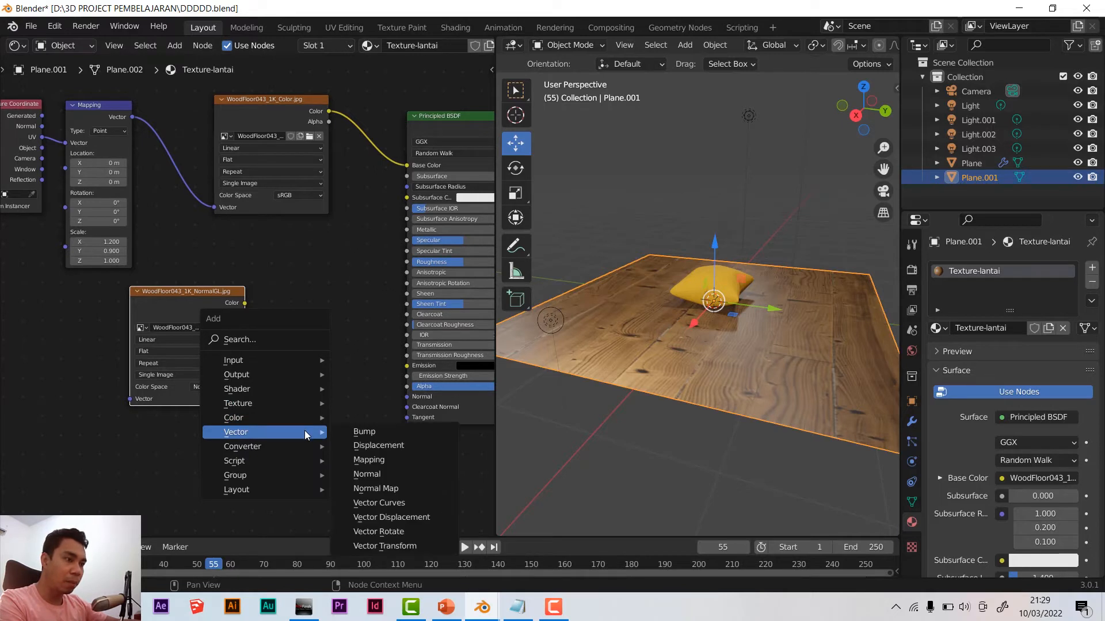
pyautogui.click(380, 489)
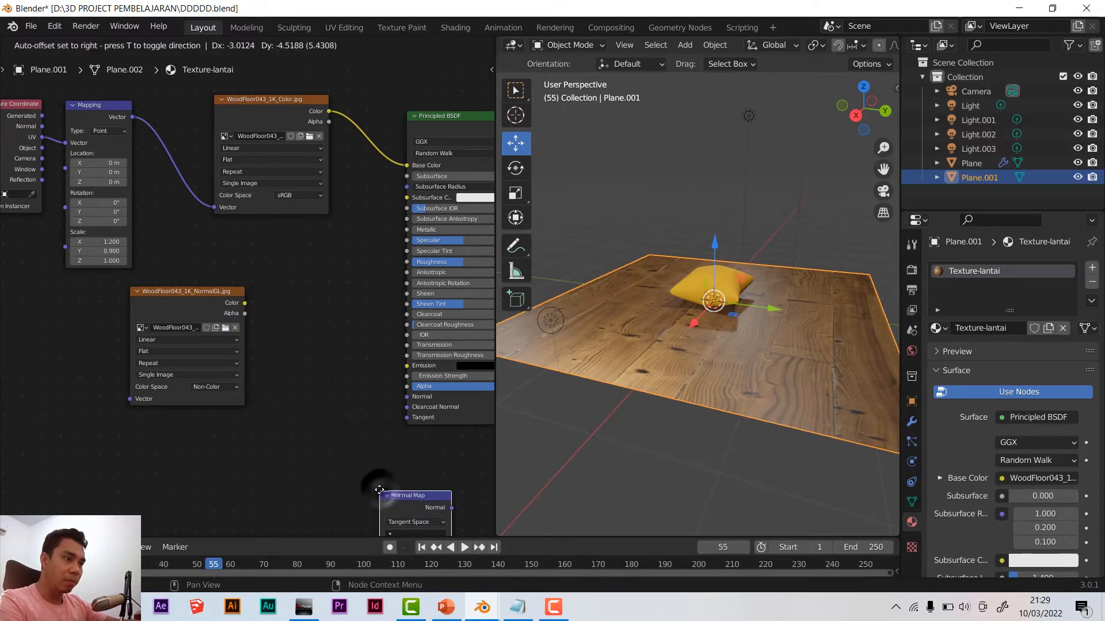
pyautogui.click(291, 323)
# Space out the two normal nodes and link NormalGL Color to Normal Map Color, and its Normal output to the Principled BSDF's Normal input
pyautogui.moveTo(202, 295); pyautogui.dragTo(161, 316)
pyautogui.moveTo(322, 329); pyautogui.dragTo(276, 344)
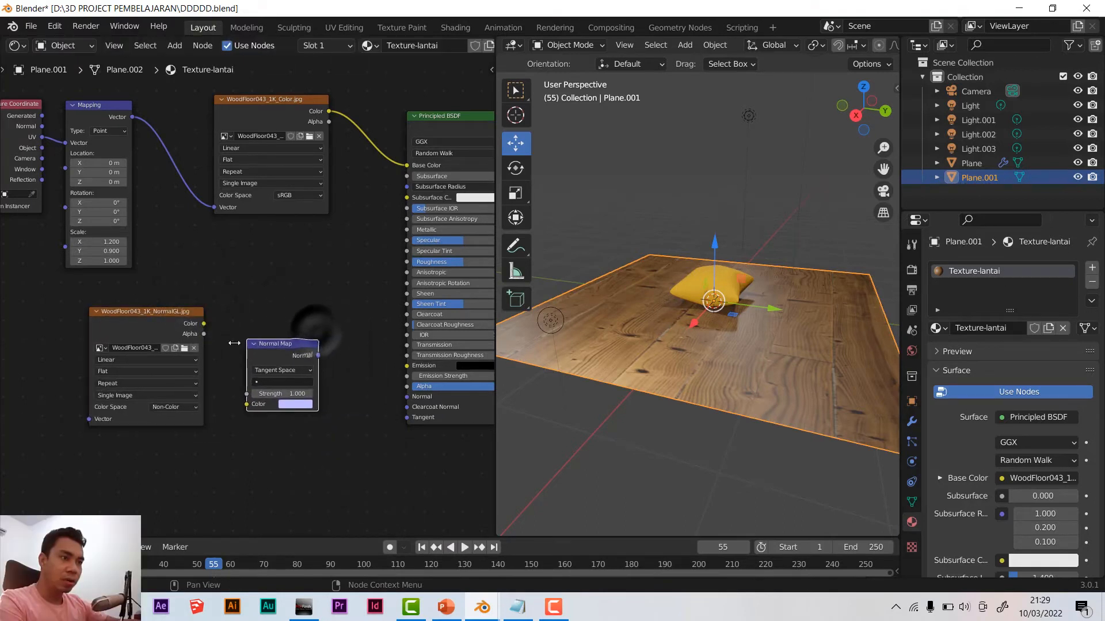
pyautogui.moveTo(236, 398); pyautogui.dragTo(246, 405)
pyautogui.moveTo(318, 355); pyautogui.dragTo(406, 398)
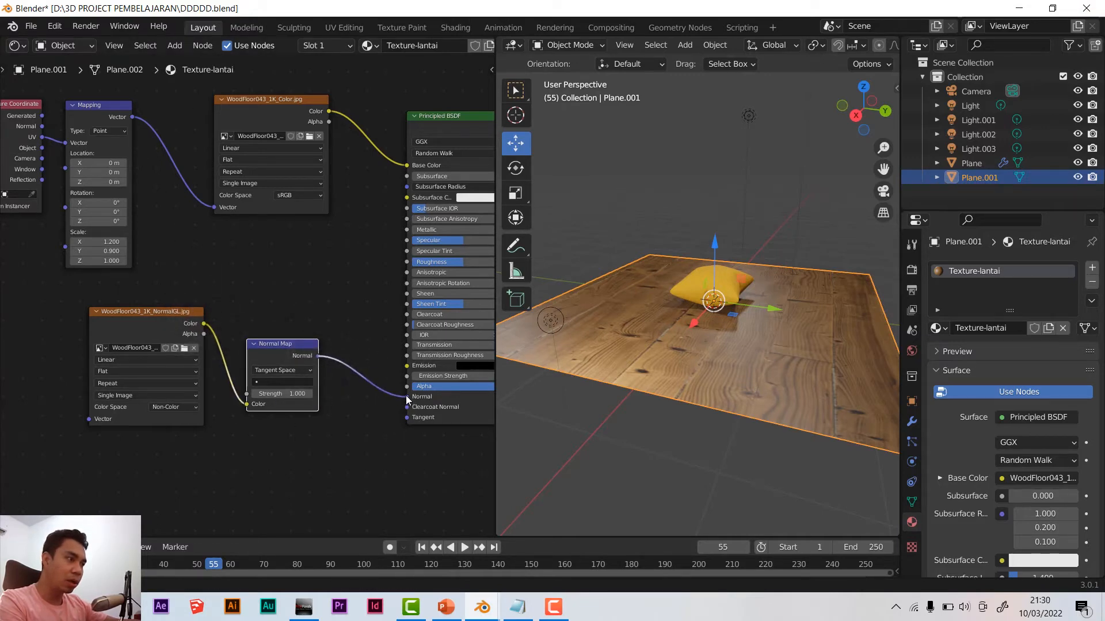
# Compare the floor close up with and without the normal map by unlinking and relinking the Principled BSDF's Normal input
pyautogui.scroll(4, 768, 374)
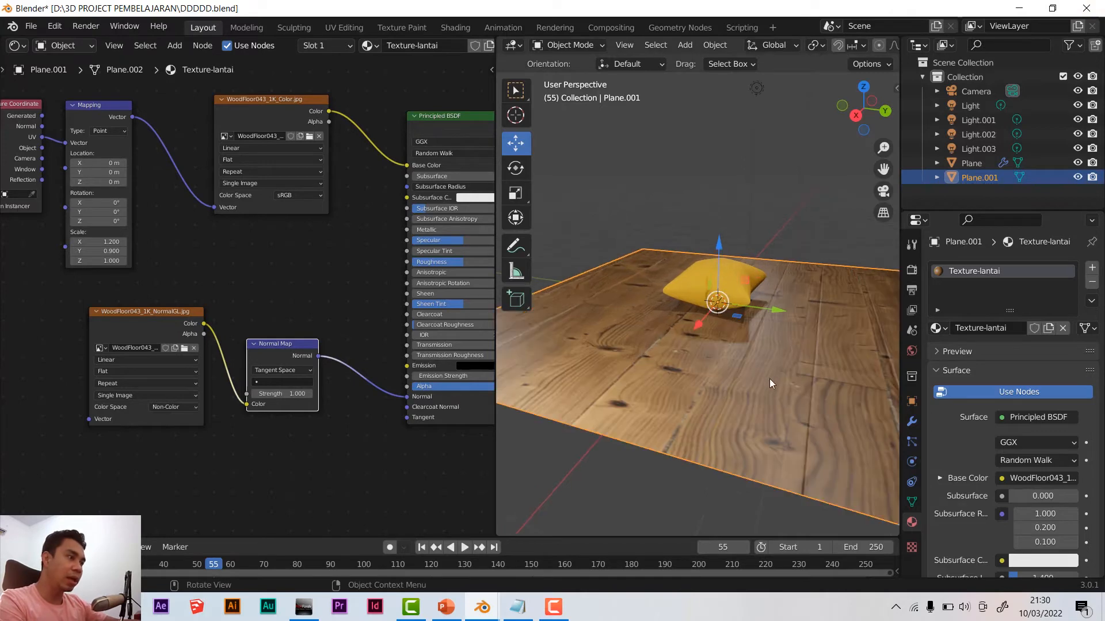
pyautogui.keyDown('shift'); pyautogui.moveTo(774, 400); pyautogui.dragTo(694, 270, button='middle'); pyautogui.keyUp('shift')
pyautogui.keyDown('shift'); pyautogui.moveTo(678, 323); pyautogui.dragTo(708, 362, button='middle'); pyautogui.keyUp('shift')
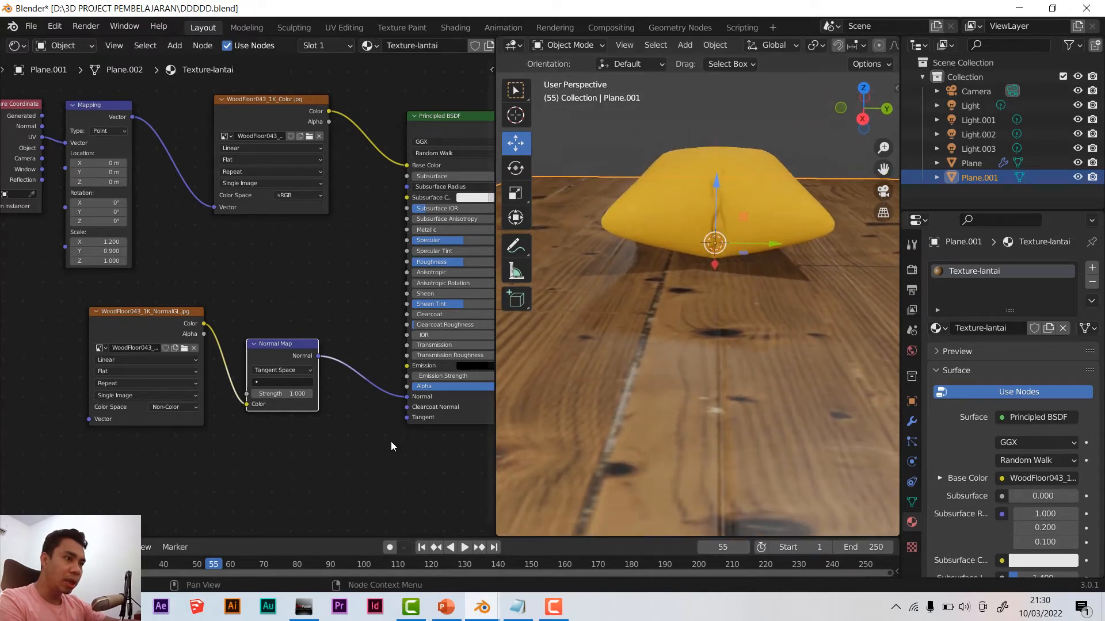
pyautogui.moveTo(409, 399); pyautogui.dragTo(395, 408)
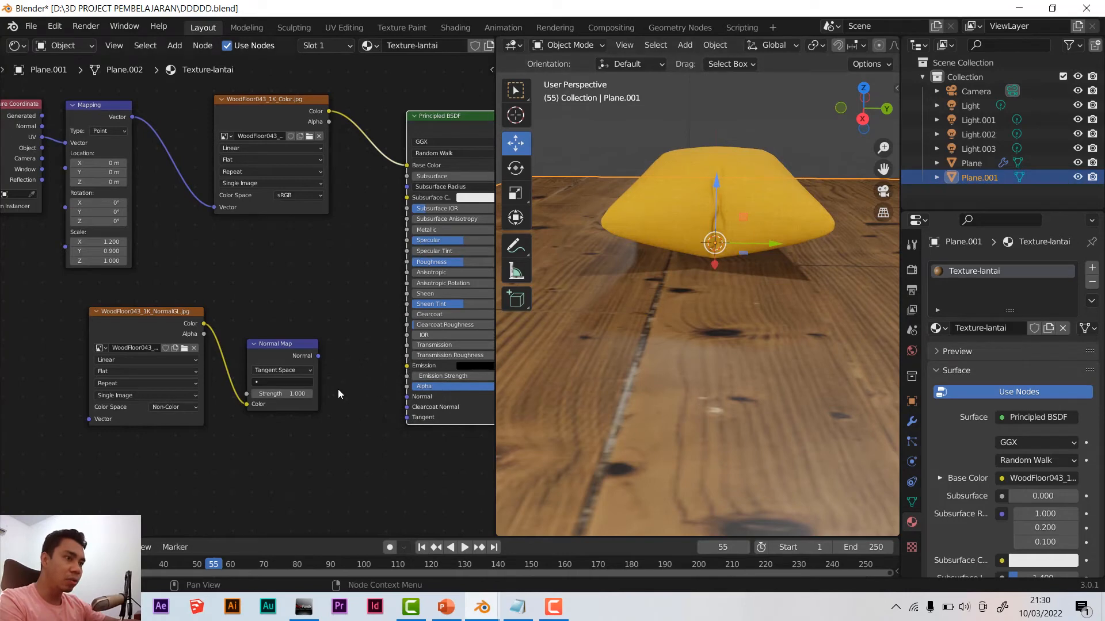
pyautogui.moveTo(319, 356); pyautogui.dragTo(406, 398)
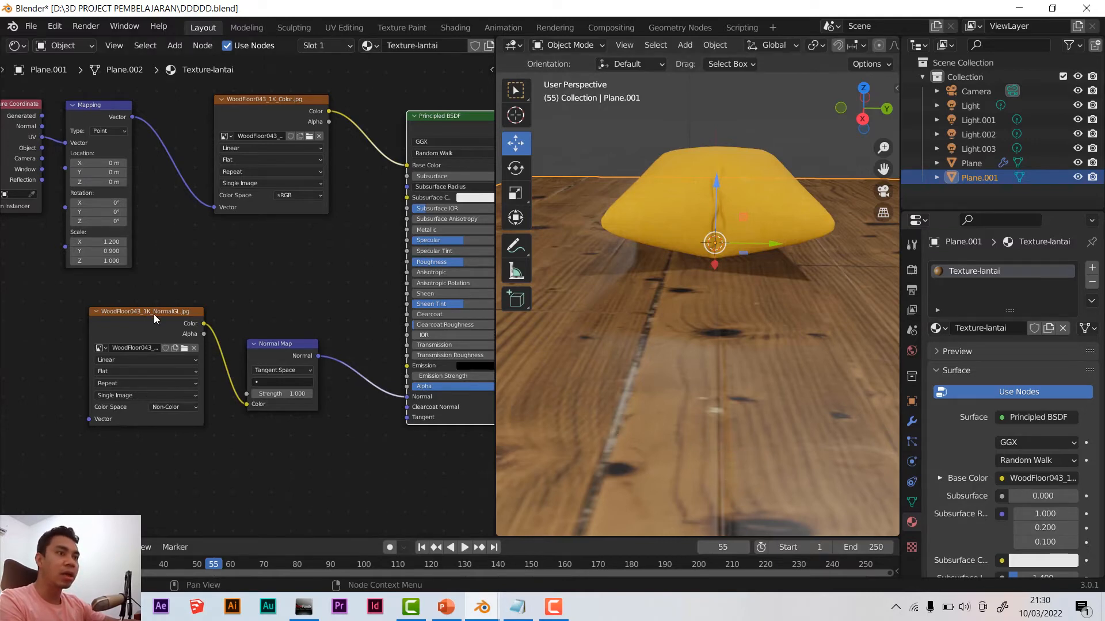
# Reposition the Mapping and NormalGL nodes, and link Mapping's Vector output to the NormalGL texture's Vector input
pyautogui.moveTo(155, 314); pyautogui.dragTo(163, 312)
pyautogui.click(105, 106)
pyautogui.moveTo(105, 106); pyautogui.dragTo(68, 107)
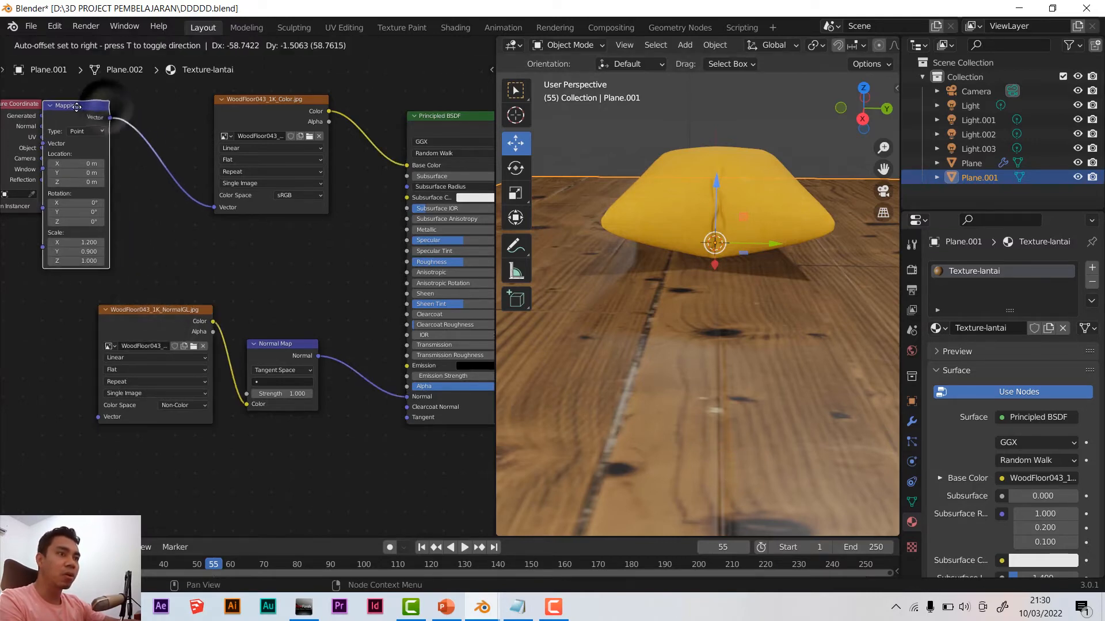
pyautogui.moveTo(148, 315); pyautogui.dragTo(177, 263)
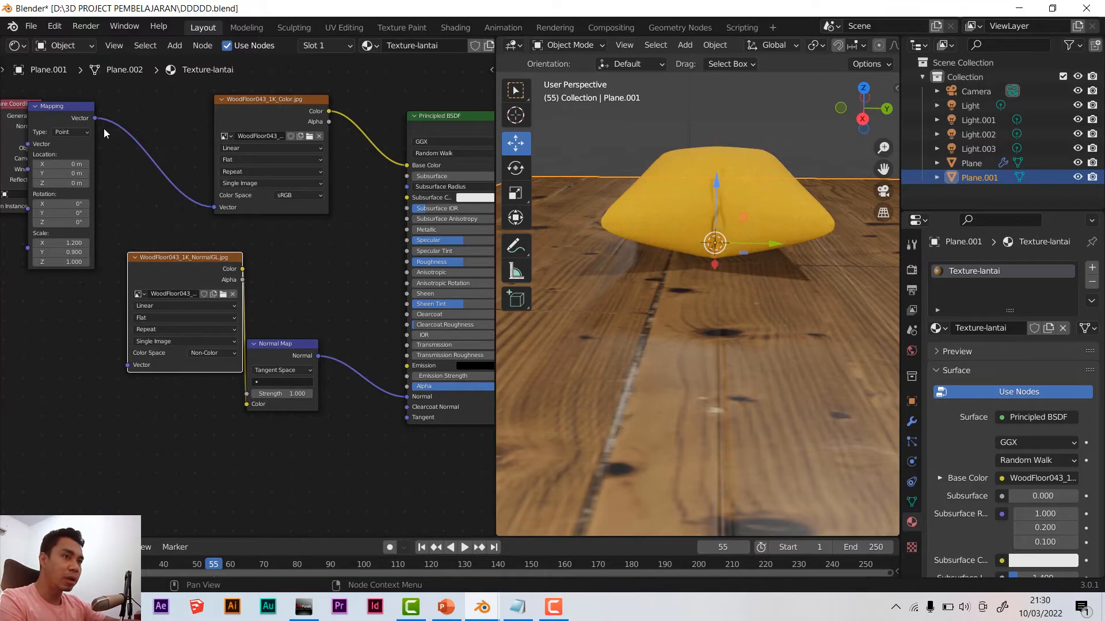
pyautogui.moveTo(83, 110); pyautogui.dragTo(58, 254)
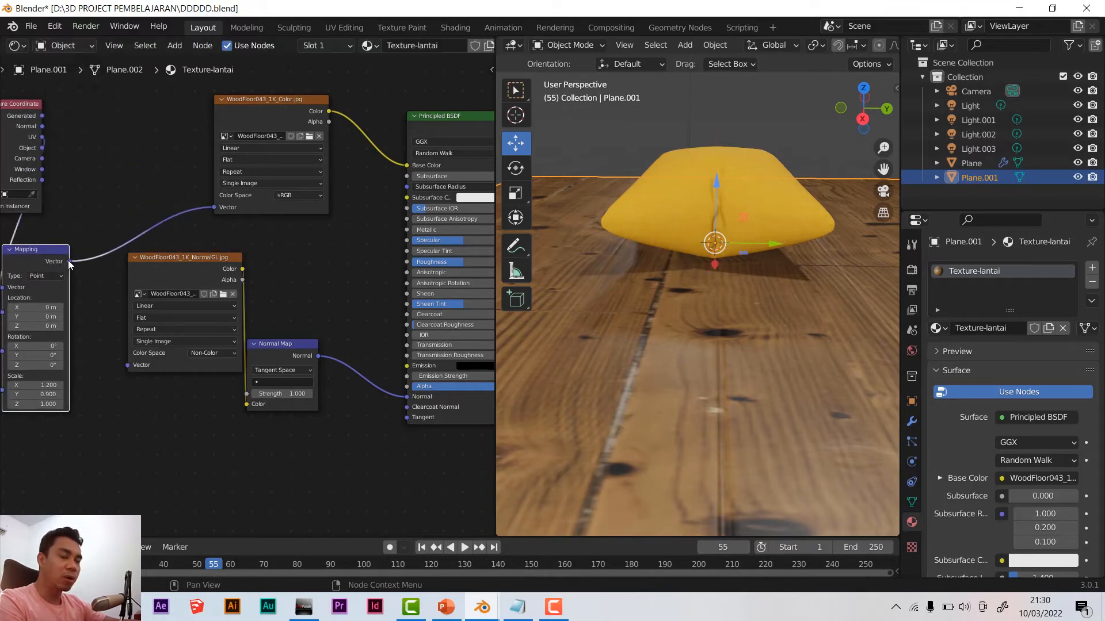
pyautogui.moveTo(133, 364); pyautogui.dragTo(128, 366)
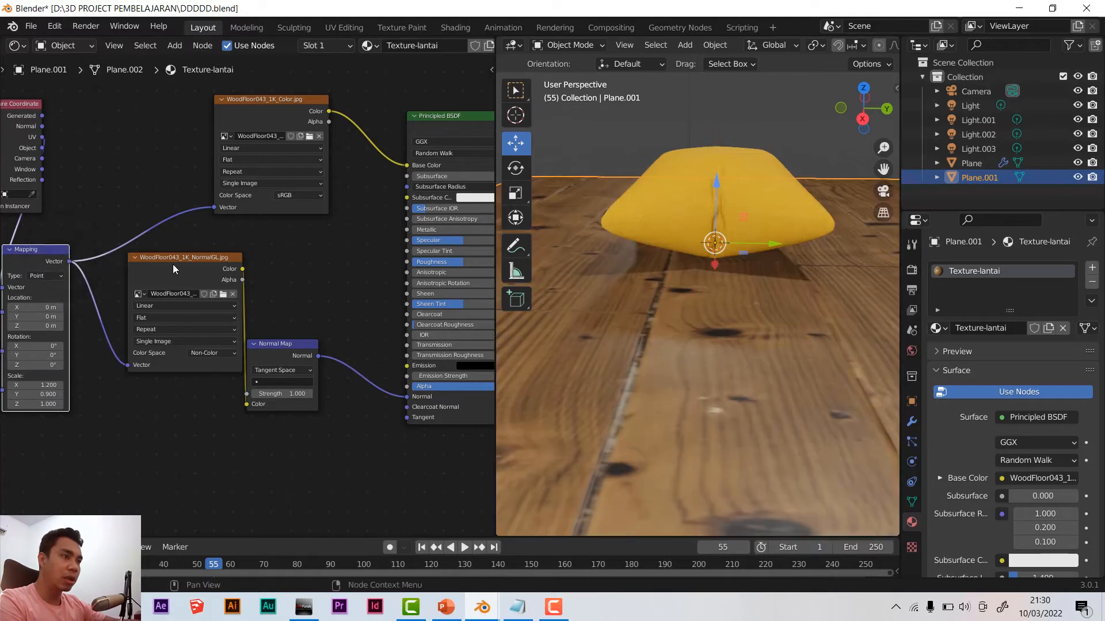
# Tidy the node layout: stack the color texture above NormalGL, shift Normal Map toward the Principled BSDF, and move Texture Coordinate near Mapping
pyautogui.moveTo(181, 260); pyautogui.dragTo(160, 367)
pyautogui.moveTo(270, 343); pyautogui.dragTo(304, 380)
pyautogui.moveTo(167, 365); pyautogui.dragTo(187, 347)
pyautogui.moveTo(257, 101); pyautogui.dragTo(177, 117)
pyautogui.moveTo(187, 347); pyautogui.dragTo(178, 358)
pyautogui.moveTo(164, 110); pyautogui.dragTo(164, 111)
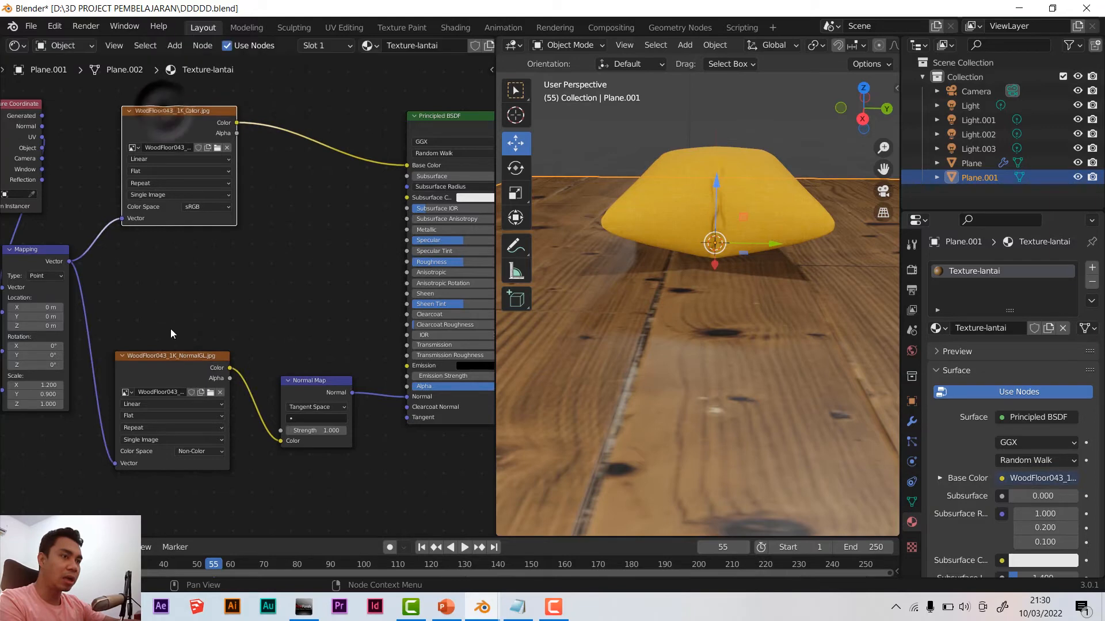
pyautogui.moveTo(172, 356); pyautogui.dragTo(172, 357)
pyautogui.moveTo(45, 249); pyautogui.dragTo(53, 248)
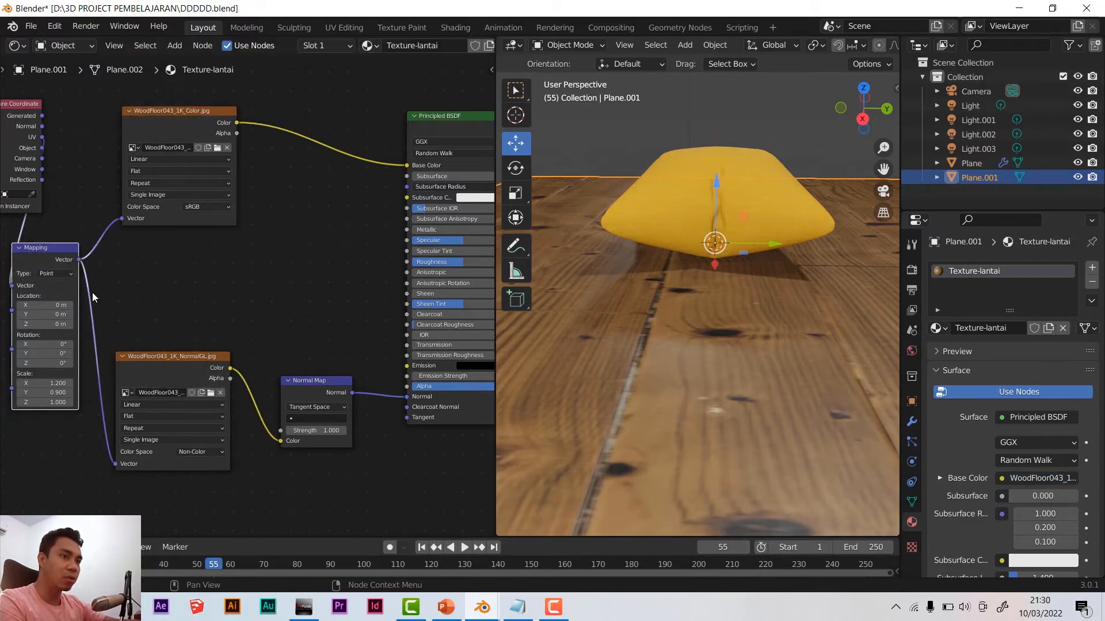
pyautogui.scroll(-1, 91, 292)
pyautogui.moveTo(92, 292); pyautogui.dragTo(138, 303, button='middle')
pyautogui.moveTo(82, 131); pyautogui.dragTo(59, 181)
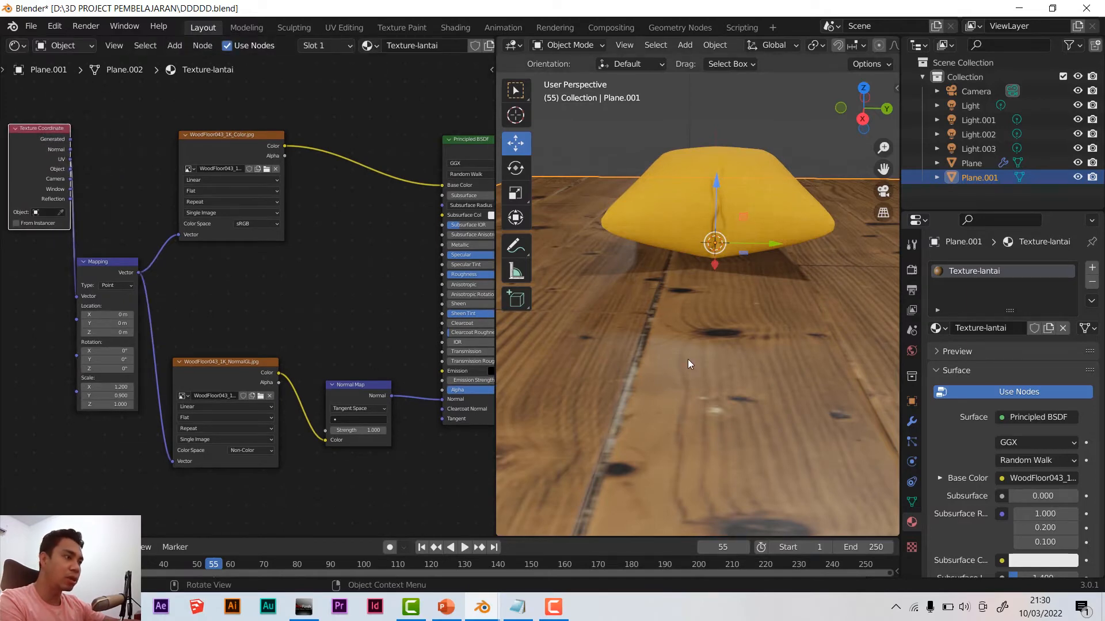
# Set the Normal Map node's strength to 6 while viewing the wood floor up close beside the pillow
pyautogui.scroll(-3, 692, 323)
pyautogui.moveTo(693, 324); pyautogui.dragTo(659, 344, button='middle')
pyautogui.scroll(3, 664, 389)
pyautogui.moveTo(662, 388); pyautogui.dragTo(645, 369, button='middle')
pyautogui.scroll(2, 389, 389)
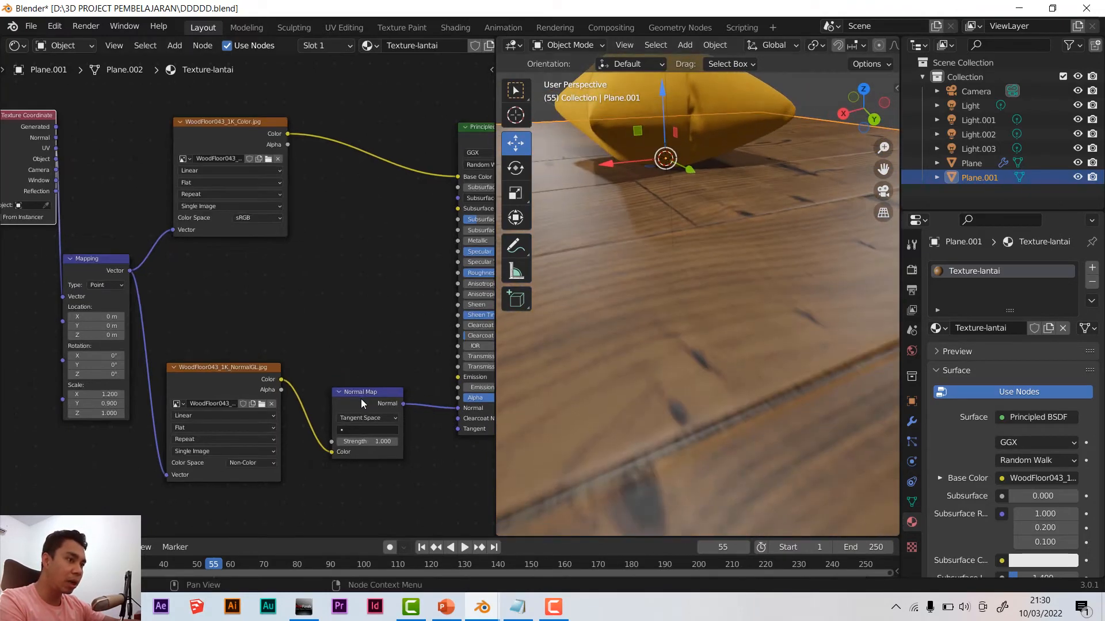
pyautogui.moveTo(418, 386); pyautogui.dragTo(264, 305, button='middle')
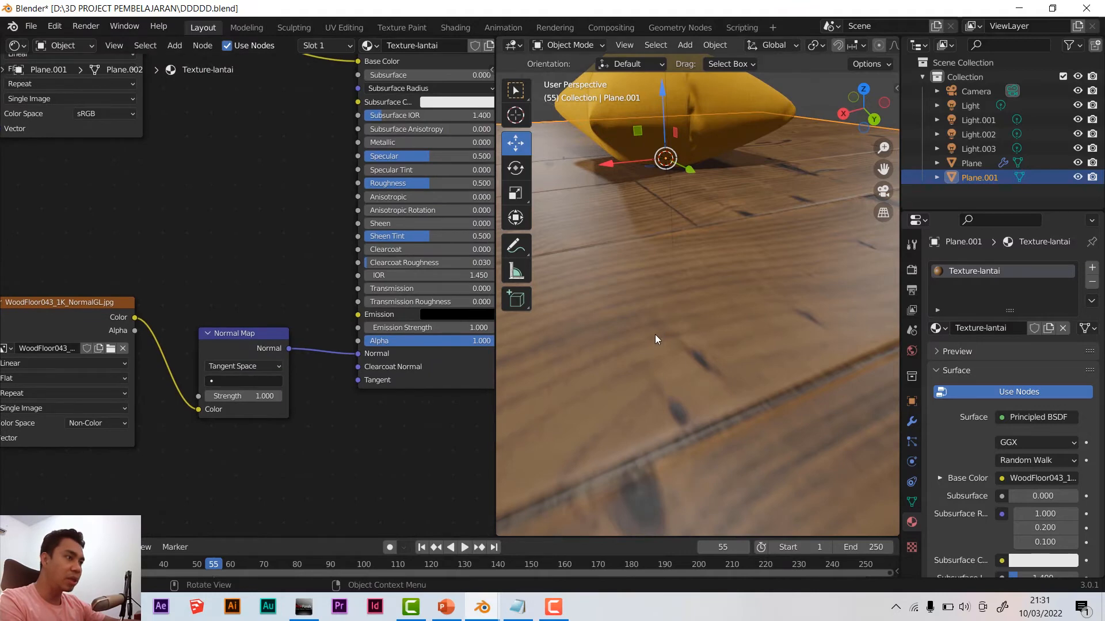
pyautogui.moveTo(658, 331); pyautogui.dragTo(664, 341, button='middle')
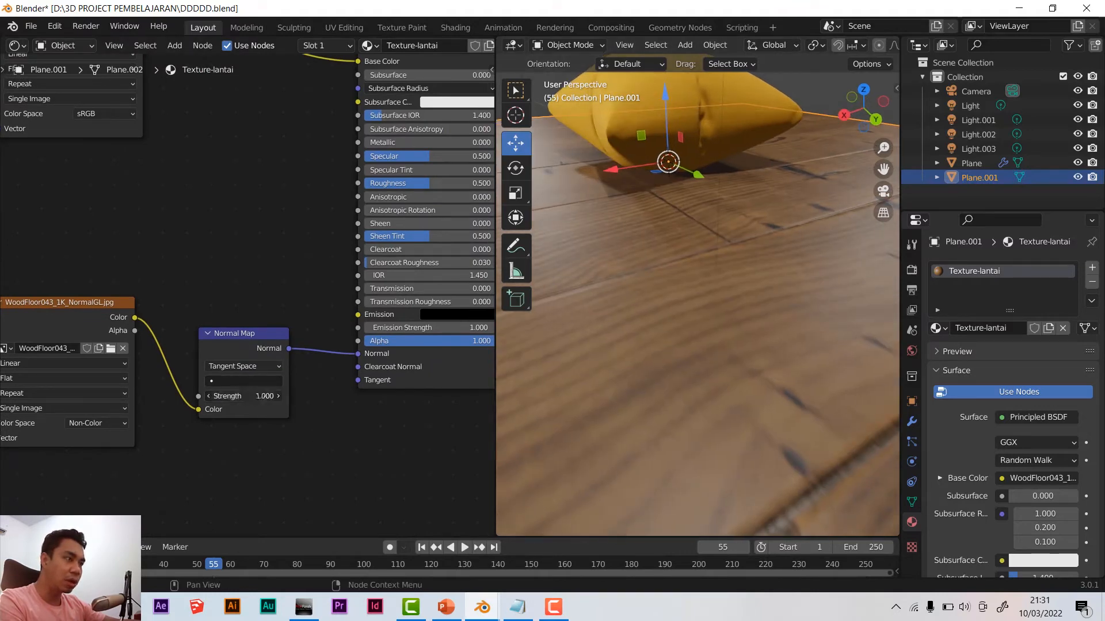
pyautogui.moveTo(265, 396)
pyautogui.mouseDown()
pyautogui.moveTo(294, 396)
pyautogui.moveTo(249, 395)
pyautogui.mouseUp()
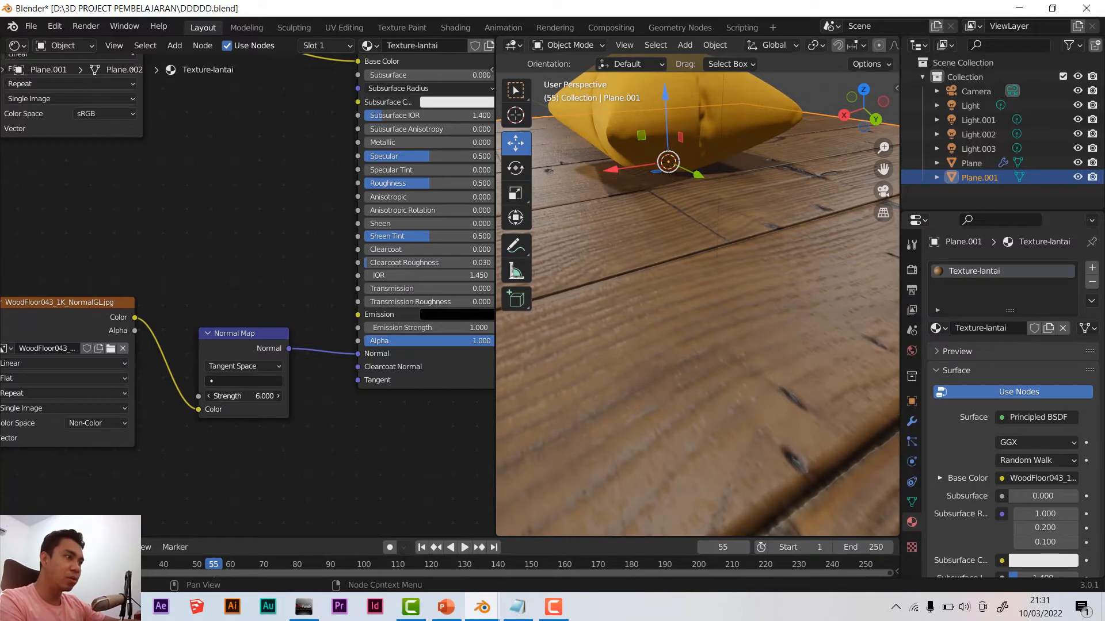
# Set the Normal Map node's strength to 4 and check the wood floor around the pillow
pyautogui.moveTo(688, 341)
pyautogui.mouseDown(button='middle')
pyautogui.moveTo(751, 360)
pyautogui.moveTo(803, 356)
pyautogui.moveTo(803, 335)
pyautogui.moveTo(833, 344)
pyautogui.moveTo(699, 360)
pyautogui.moveTo(699, 340)
pyautogui.mouseUp(button='middle')
pyautogui.scroll(-4, 702, 337)
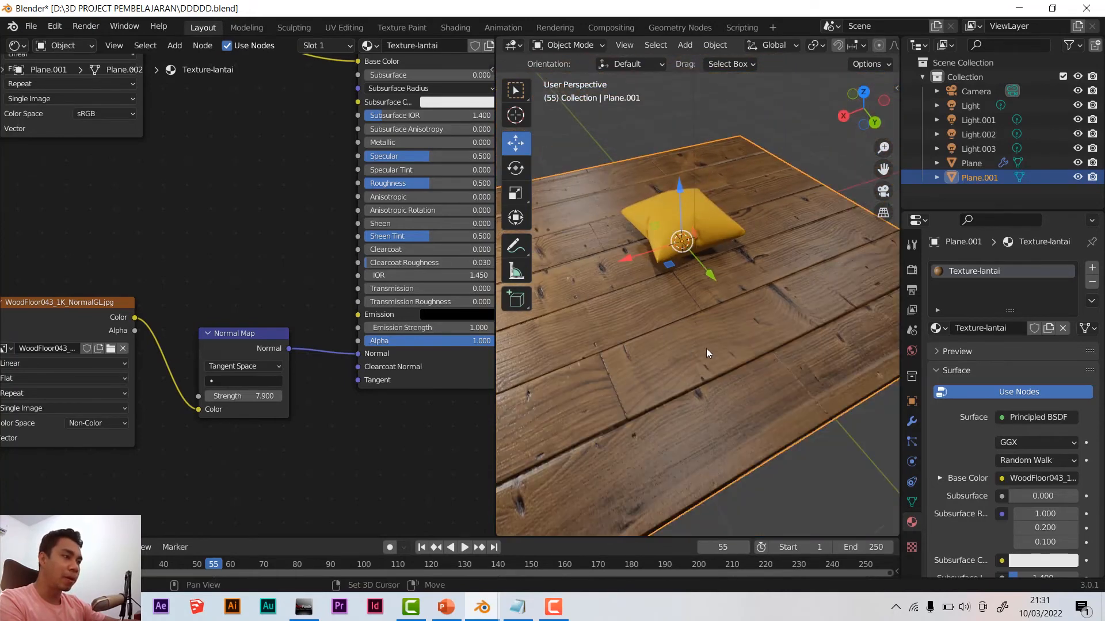
pyautogui.keyDown('shift'); pyautogui.moveTo(602, 369); pyautogui.dragTo(676, 368, button='middle'); pyautogui.keyUp('shift')
pyautogui.moveTo(263, 396); pyautogui.dragTo(241, 396)
pyautogui.moveTo(770, 393); pyautogui.dragTo(797, 377, button='middle')
pyautogui.scroll(-2, 237, 274)
pyautogui.moveTo(271, 259); pyautogui.dragTo(283, 293, button='middle')
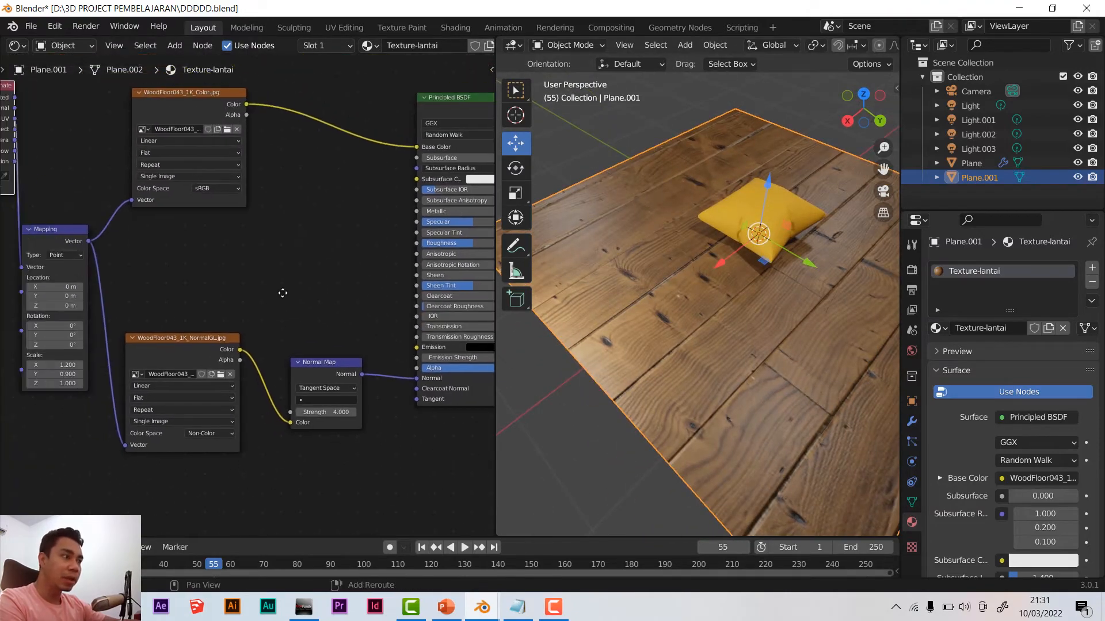
pyautogui.moveTo(659, 368); pyautogui.dragTo(595, 338, button='middle')
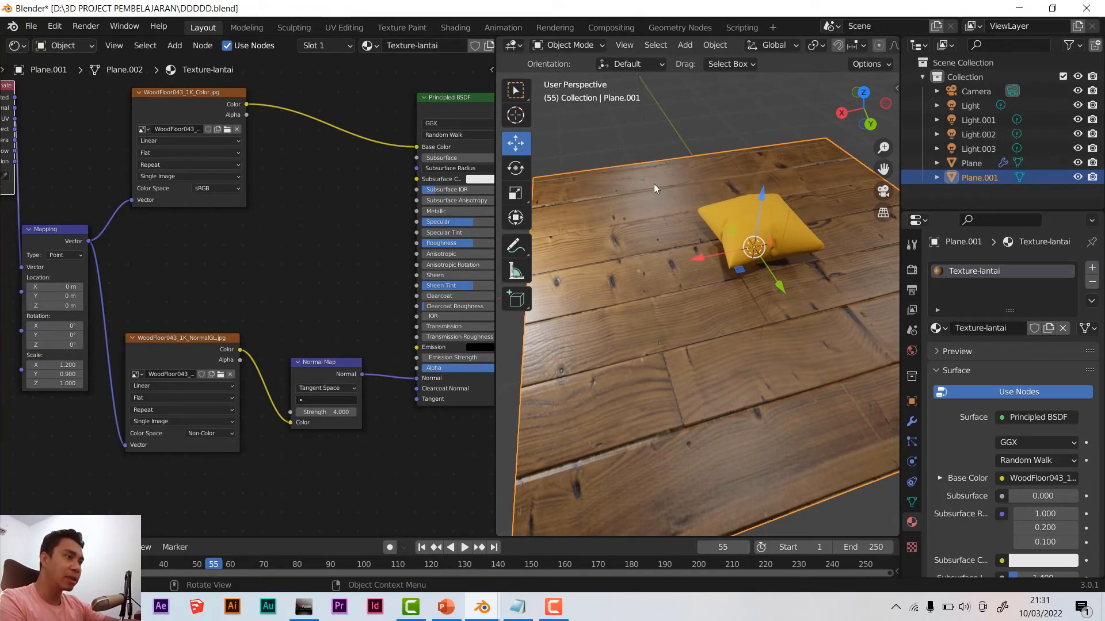
pyautogui.scroll(-5, 619, 304)
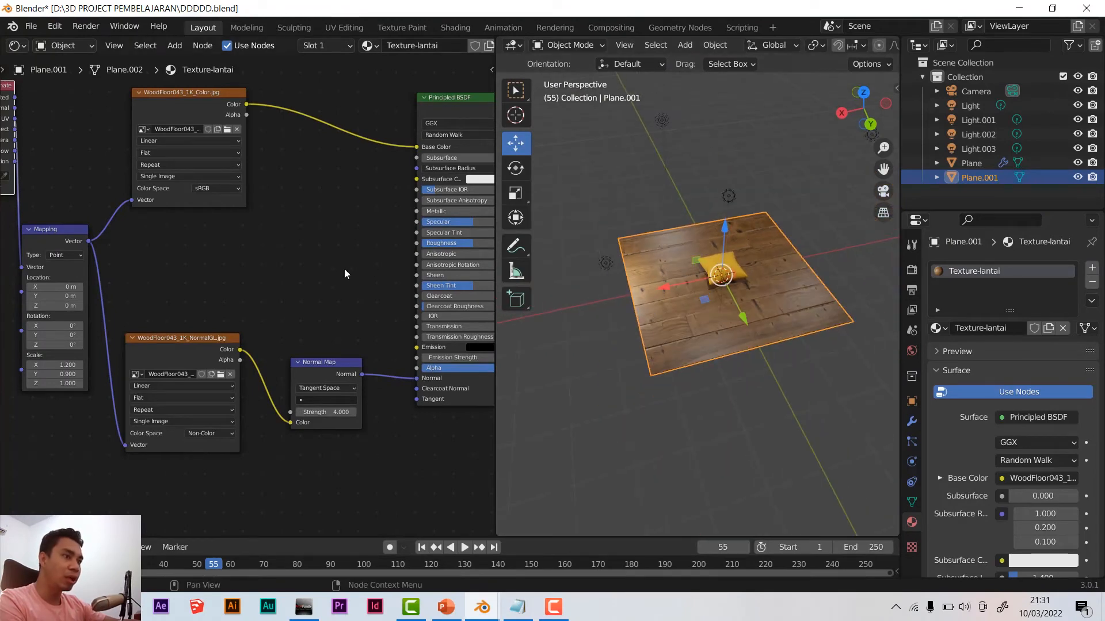
# Switch to File Explorer to locate the WoodFloor043 roughness map in the Textture PBR folder, and return to Blender
pyautogui.click(125, 607)
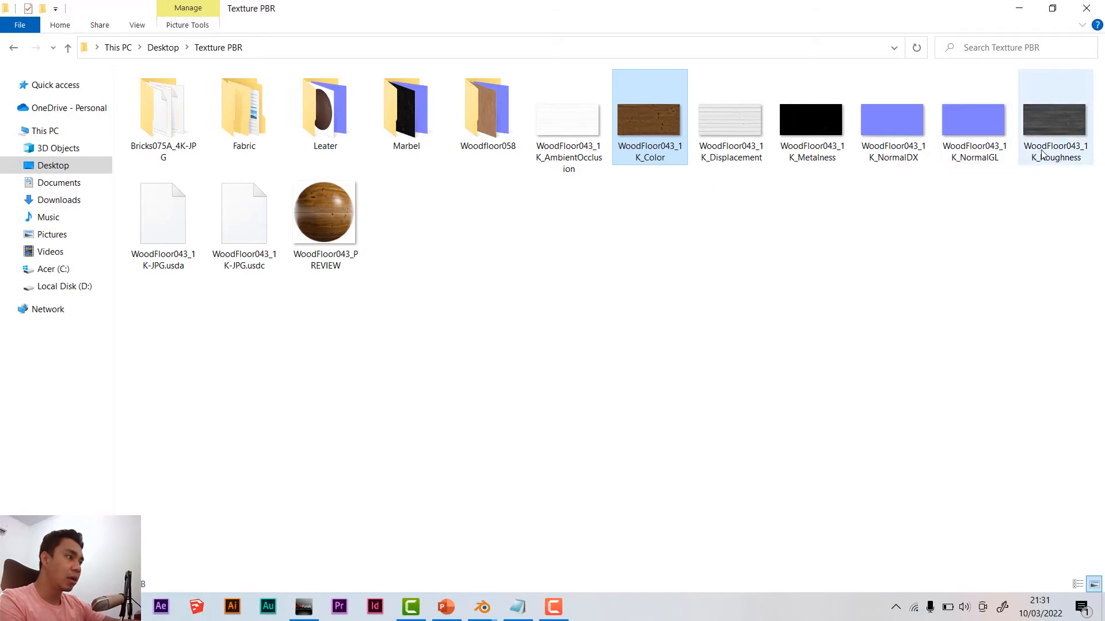
pyautogui.moveTo(483, 607)
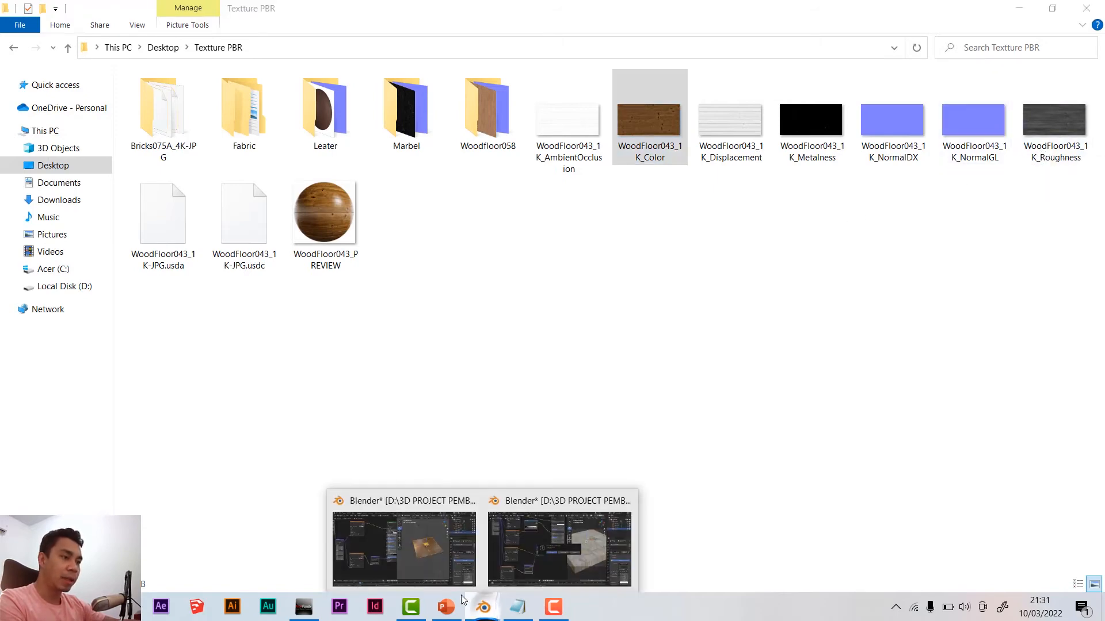
pyautogui.click(423, 554)
# Move the NormalGL and Normal Map nodes down and add an Image Texture node between the color and NormalGL textures
pyautogui.moveTo(194, 340); pyautogui.dragTo(197, 387)
pyautogui.moveTo(320, 362); pyautogui.dragTo(333, 405)
pyautogui.hotkey('shift', 'a')
pyautogui.moveTo(208, 295)
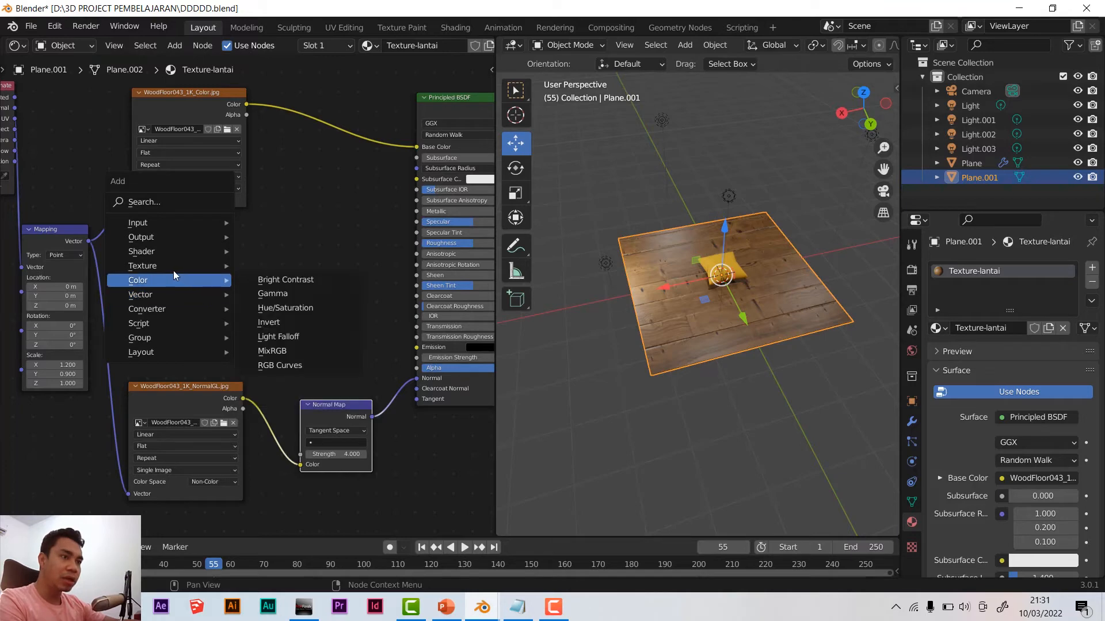
pyautogui.moveTo(172, 267)
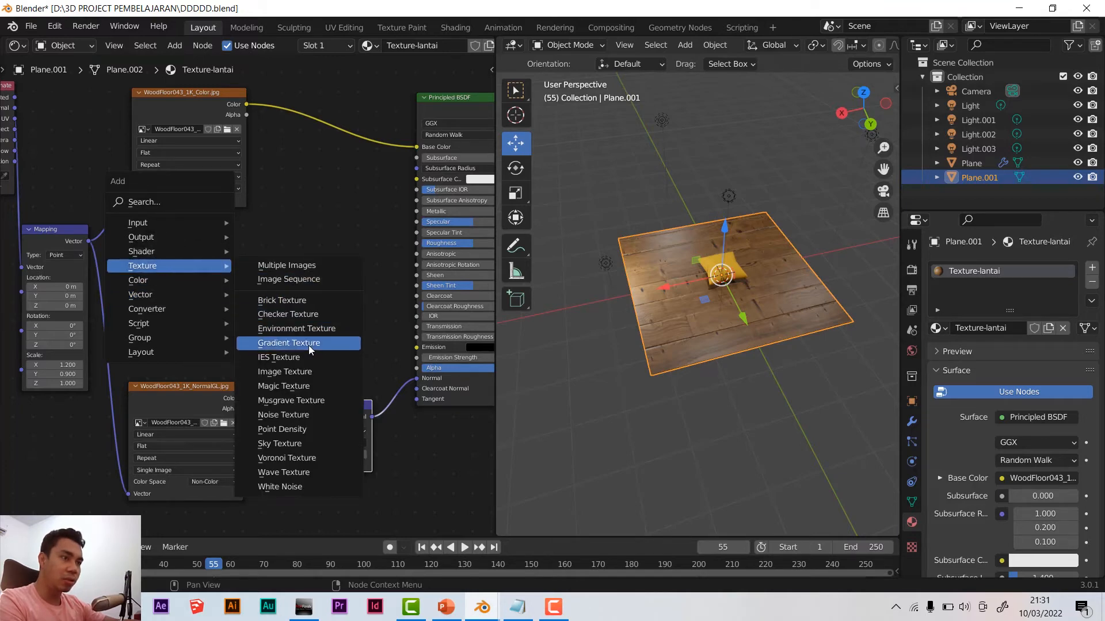
pyautogui.click(298, 374)
pyautogui.click(129, 239)
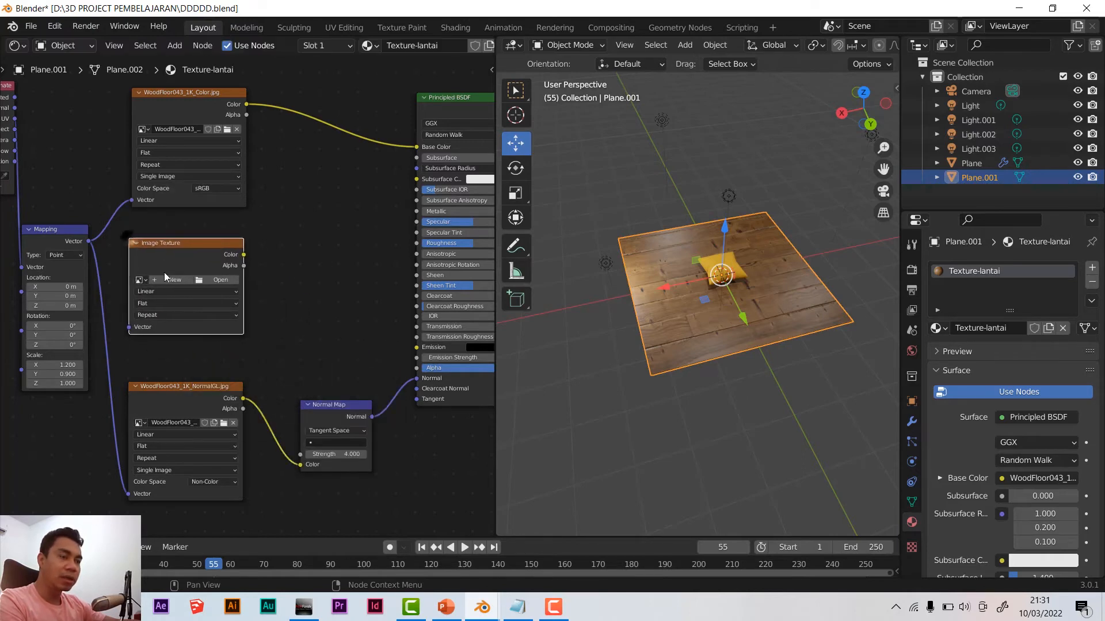
# Load WoodFloor043_1K_Roughness.jpg from the desktop's Textture PBR folder into the new Image Texture node
pyautogui.click(220, 280)
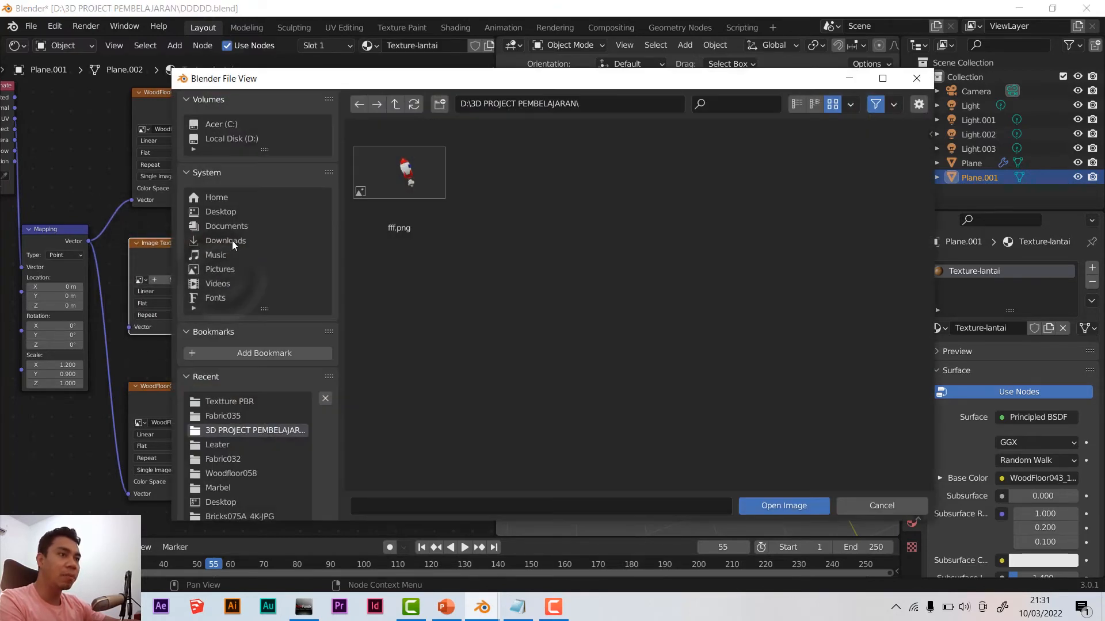
pyautogui.click(224, 212)
pyautogui.click(703, 313)
pyautogui.click(703, 313)
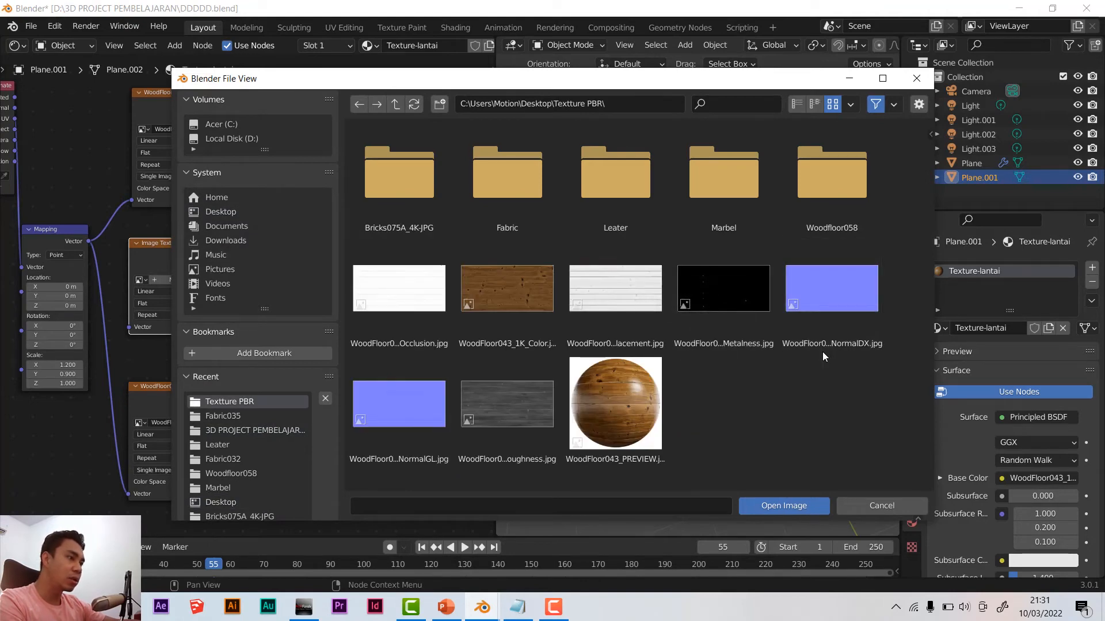
pyautogui.doubleClick(503, 420)
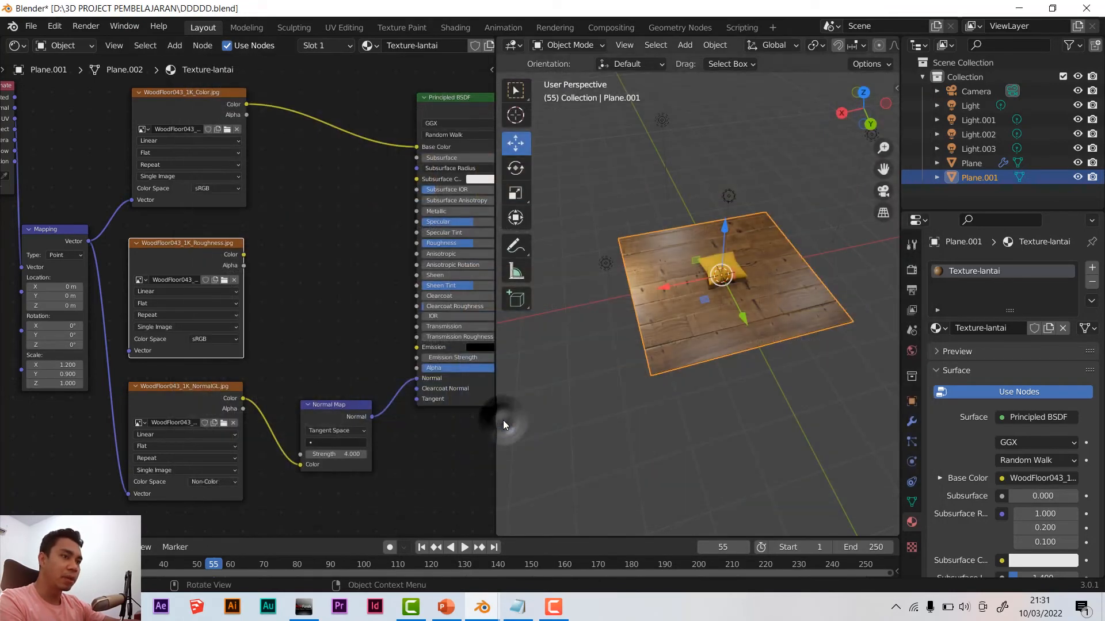
# Set the Roughness texture's color space to Non-Color, matching the NormalGL texture
pyautogui.click(185, 358)
pyautogui.scroll(2, 183, 359)
pyautogui.scroll(2, 182, 362)
pyautogui.moveTo(181, 362); pyautogui.dragTo(293, 260, button='middle')
pyautogui.click(293, 260)
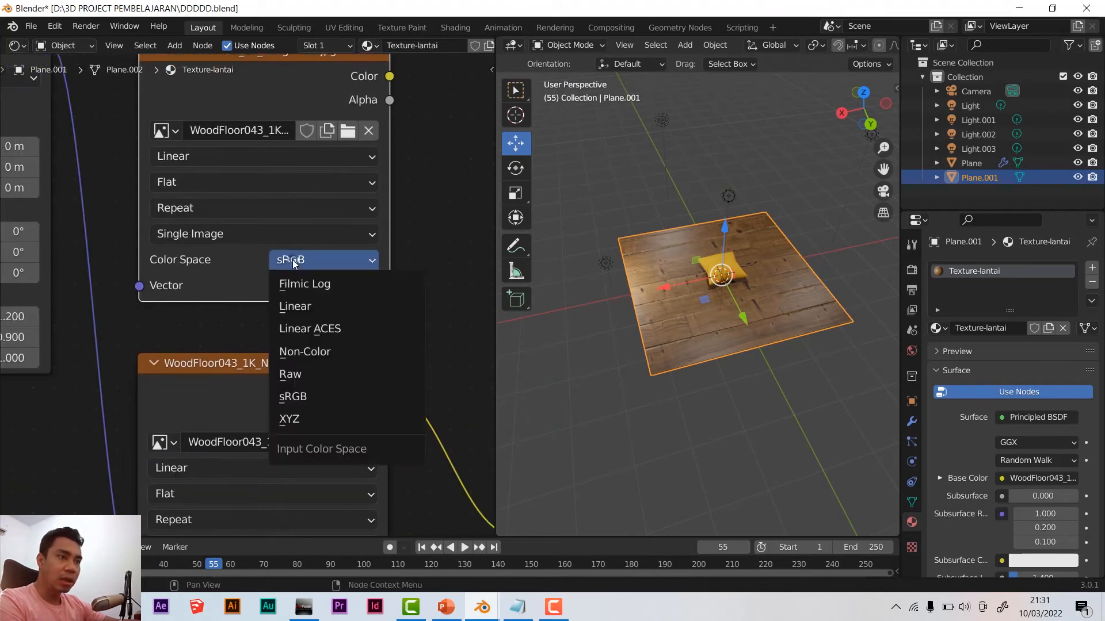
pyautogui.click(309, 352)
pyautogui.scroll(-3, 305, 356)
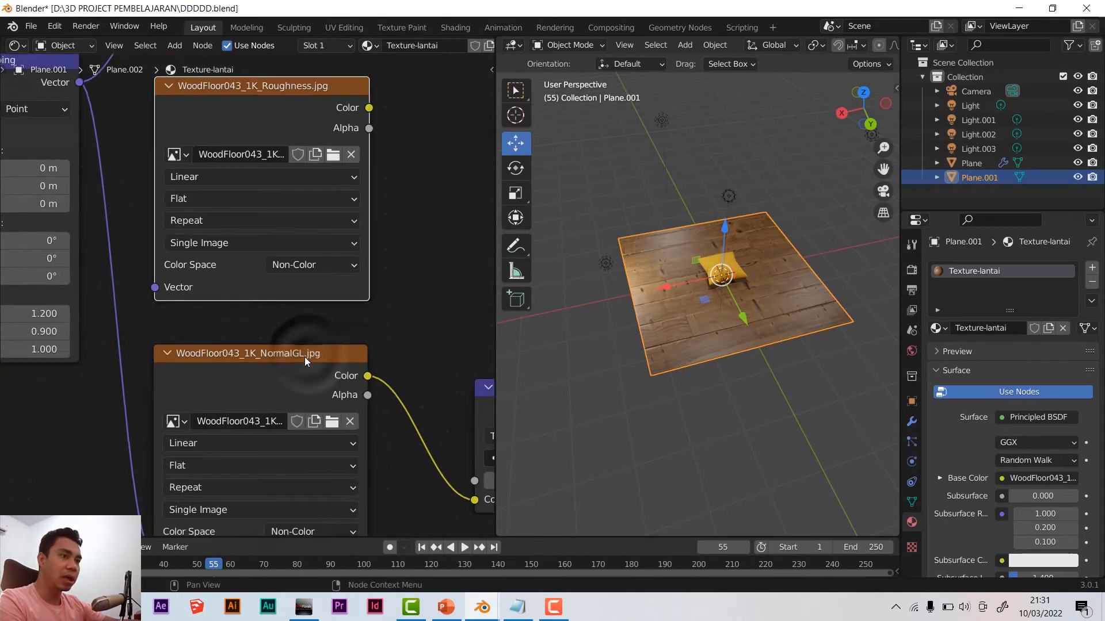
pyautogui.click(268, 341)
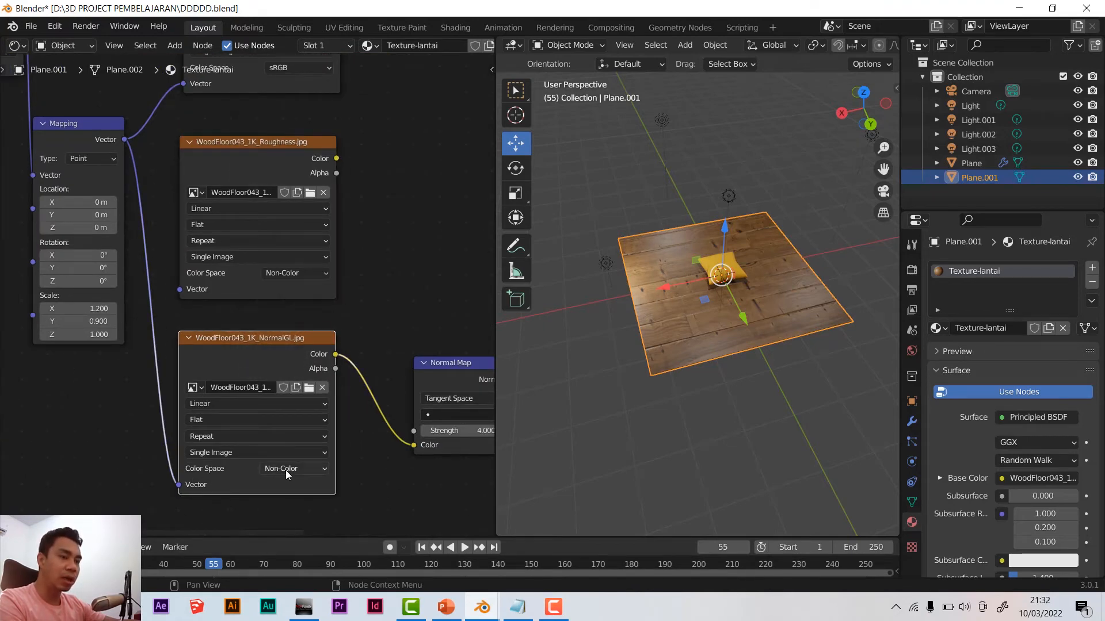
pyautogui.keyDown('shift'); pyautogui.scroll(5, 323, 293); pyautogui.keyUp('shift')
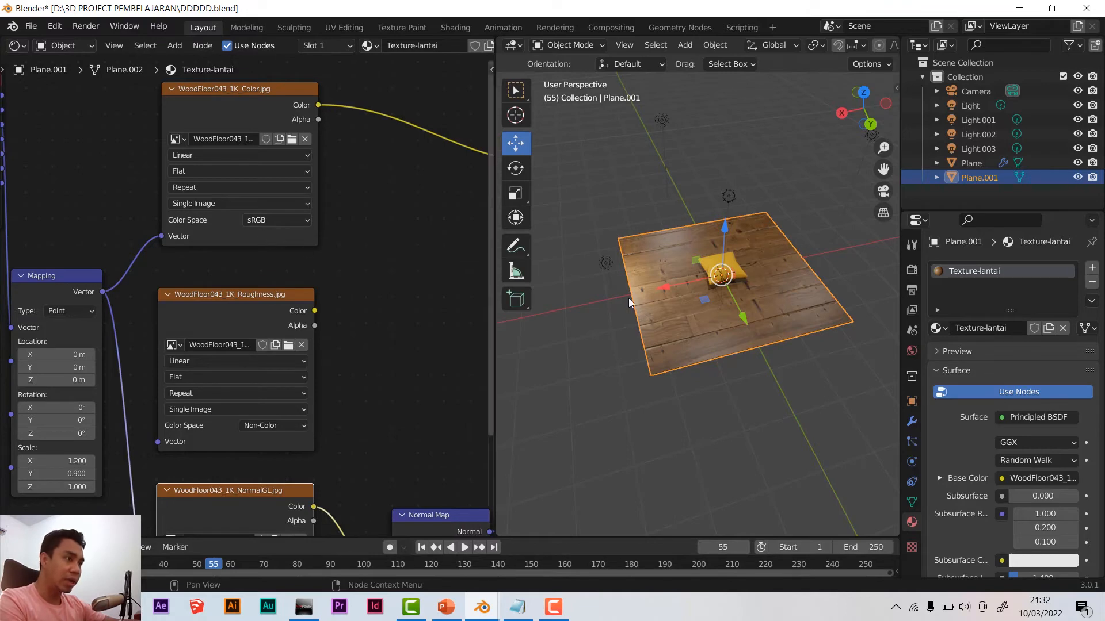
# Try lower values of the Principled BSDF's Roughness to compare the floor's shininess beside the pillow
pyautogui.scroll(3, 687, 312)
pyautogui.moveTo(682, 322); pyautogui.dragTo(654, 330, button='middle')
pyautogui.scroll(2, 736, 322)
pyautogui.scroll(-1, 394, 338)
pyautogui.moveTo(388, 347); pyautogui.dragTo(226, 277, button='middle')
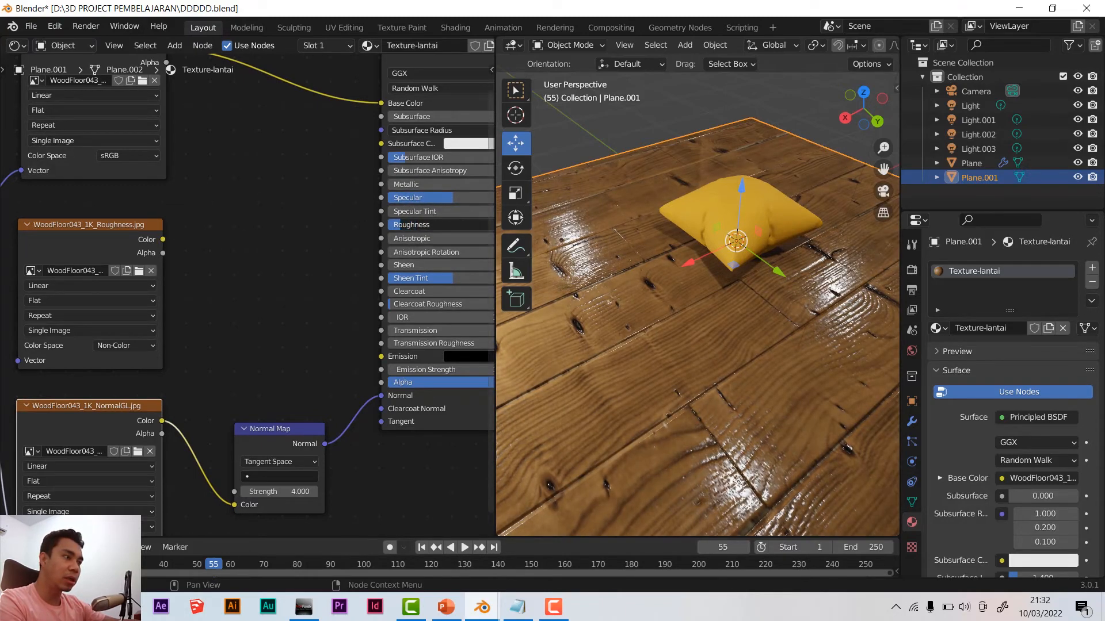
pyautogui.moveTo(435, 224)
pyautogui.mouseDown()
pyautogui.moveTo(416, 225)
pyautogui.moveTo(428, 225)
pyautogui.mouseUp()
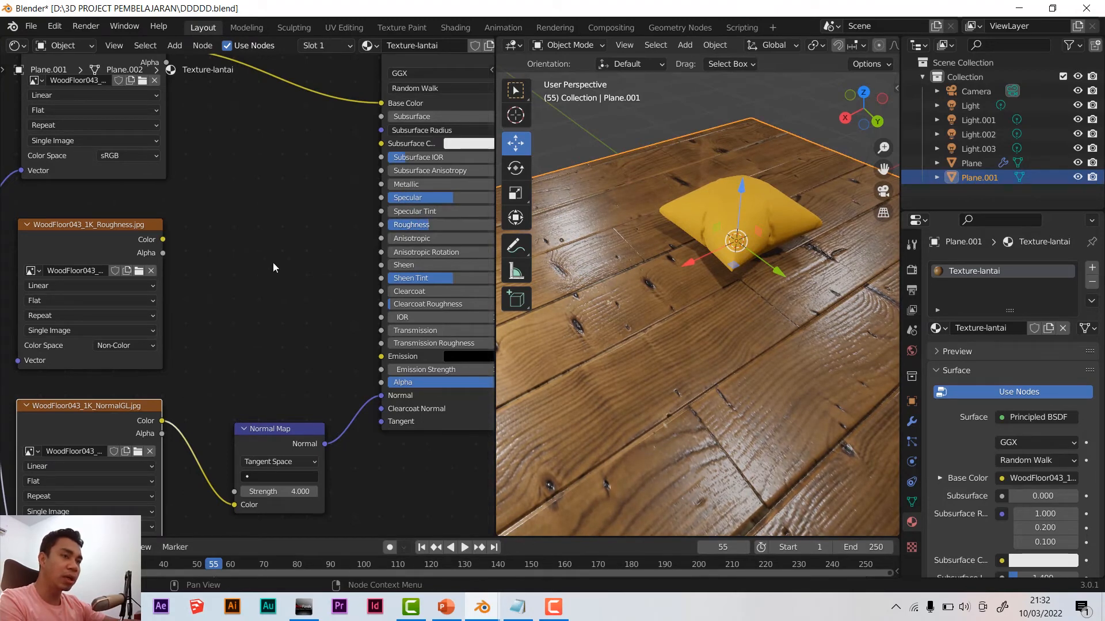
# Add a ColorRamp node and link the Roughness texture's Color through its Fac input and Color output to the Principled BSDF's Roughness
pyautogui.moveTo(111, 226); pyautogui.dragTo(110, 221)
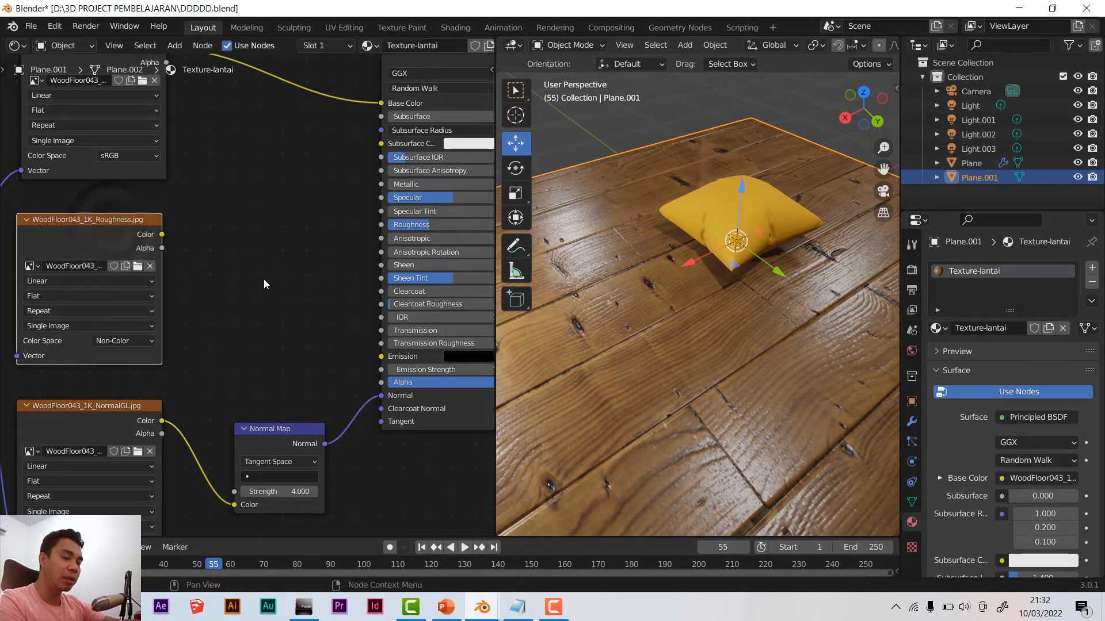
pyautogui.hotkey('shift', 'a')
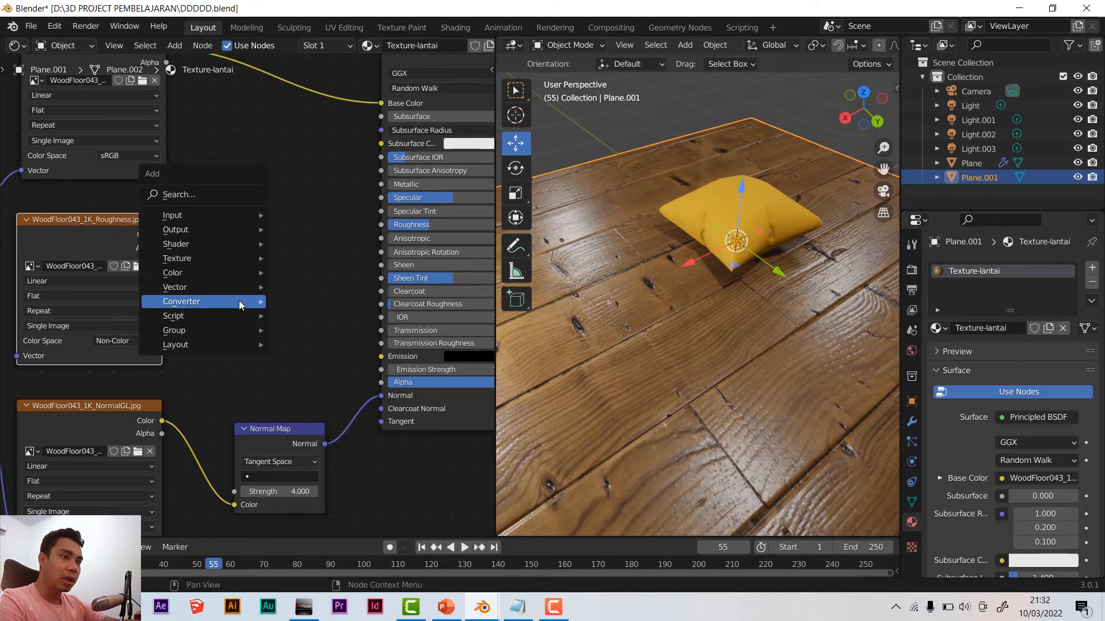
pyautogui.moveTo(237, 300)
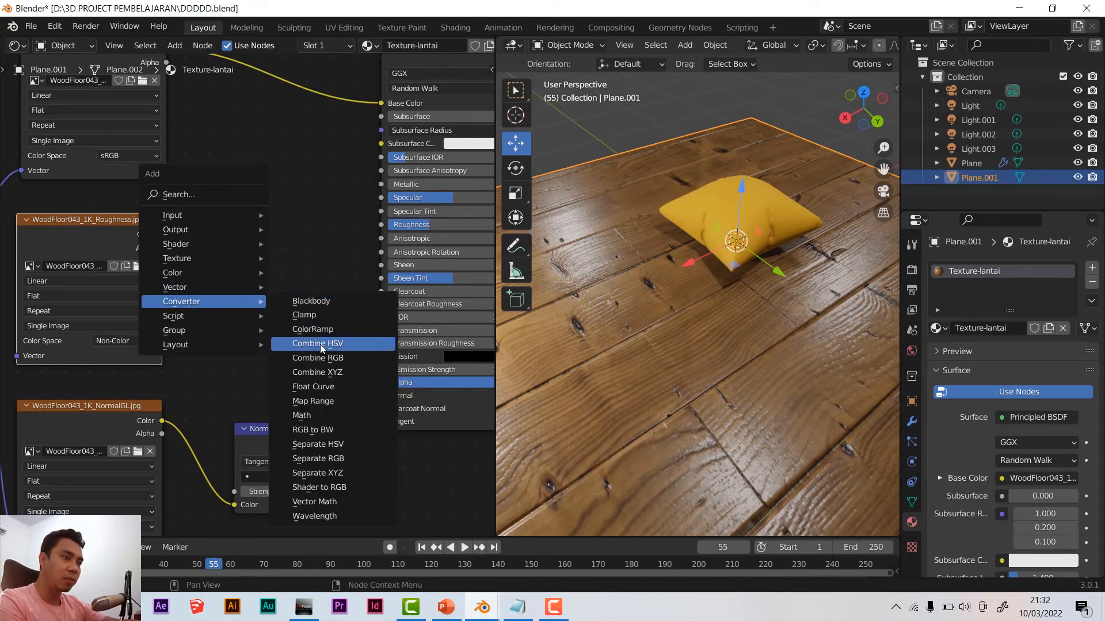
pyautogui.click(320, 329)
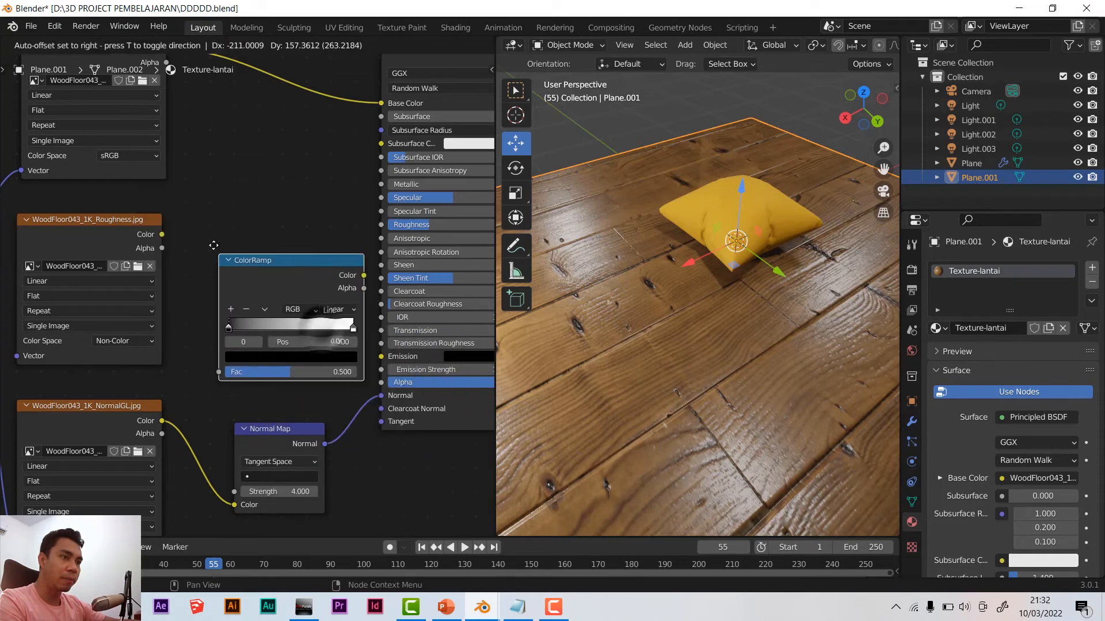
pyautogui.click(203, 209)
pyautogui.moveTo(162, 234); pyautogui.dragTo(204, 336)
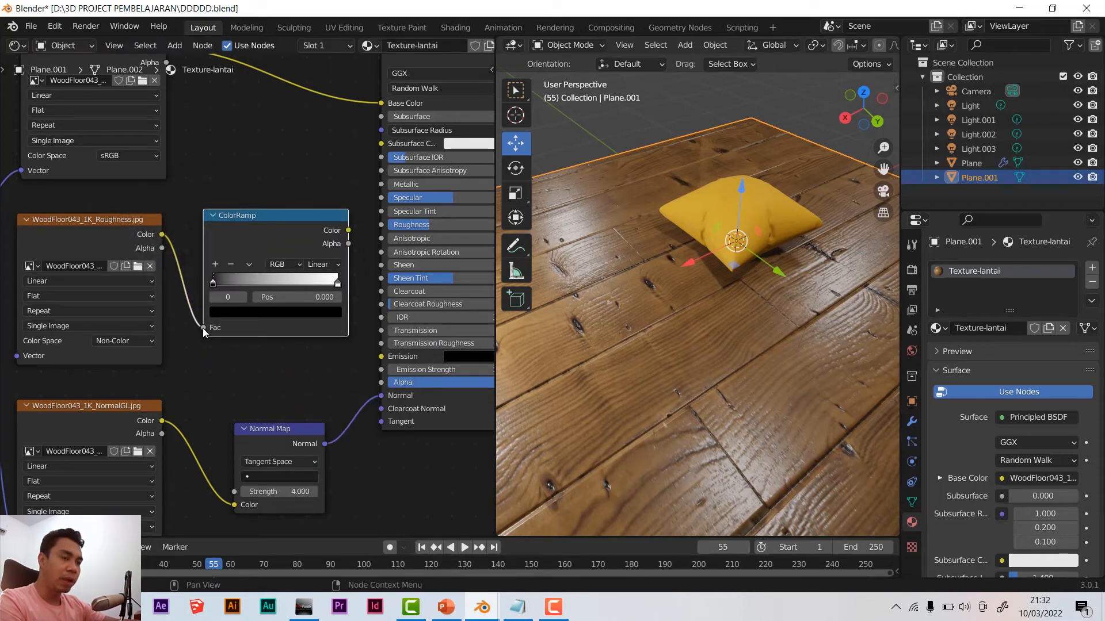
pyautogui.moveTo(349, 230); pyautogui.dragTo(375, 227)
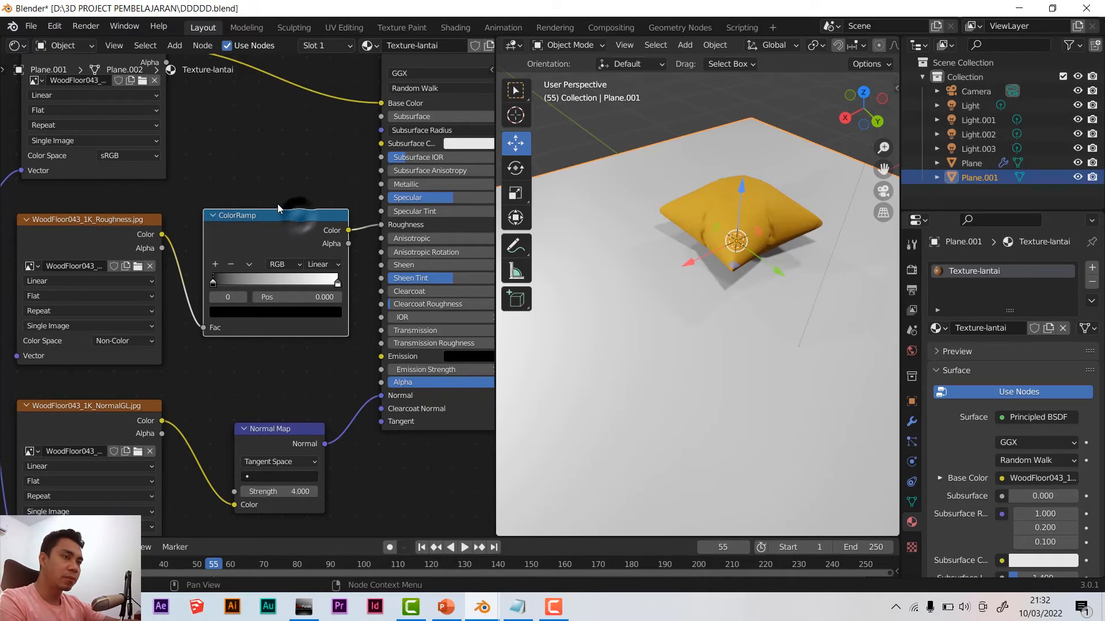
# Try the ColorRamp's white stop at position 0.279 and check the floor's reflections up close
pyautogui.moveTo(713, 301); pyautogui.dragTo(726, 288, button='middle')
pyautogui.moveTo(336, 282)
pyautogui.mouseDown()
pyautogui.moveTo(259, 283)
pyautogui.moveTo(222, 304)
pyautogui.moveTo(240, 304)
pyautogui.mouseUp()
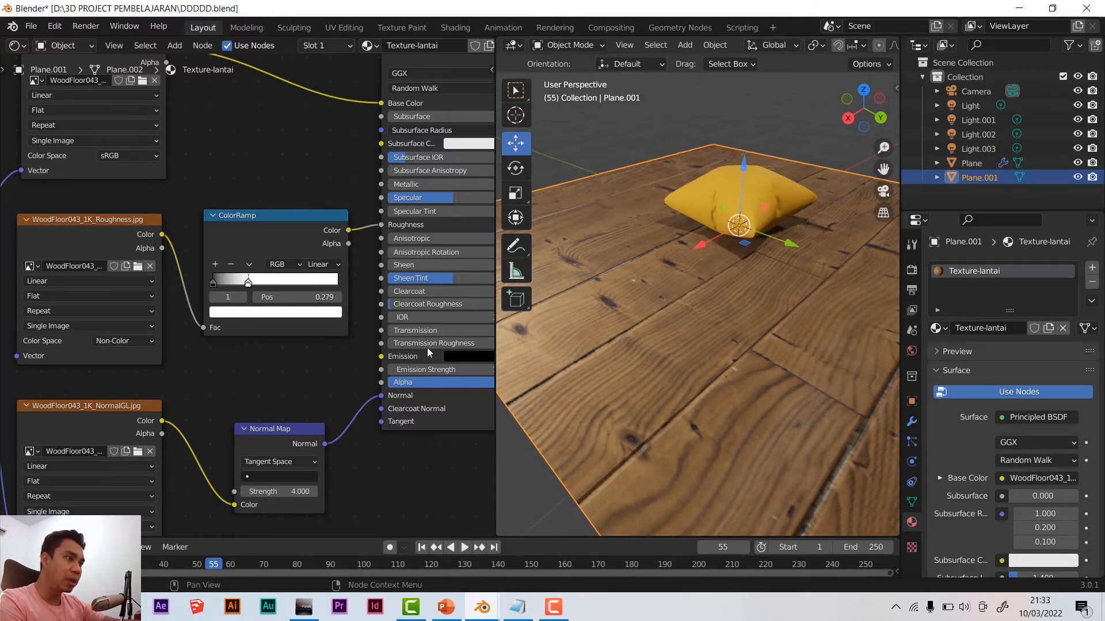
pyautogui.moveTo(663, 348); pyautogui.dragTo(820, 364, button='middle')
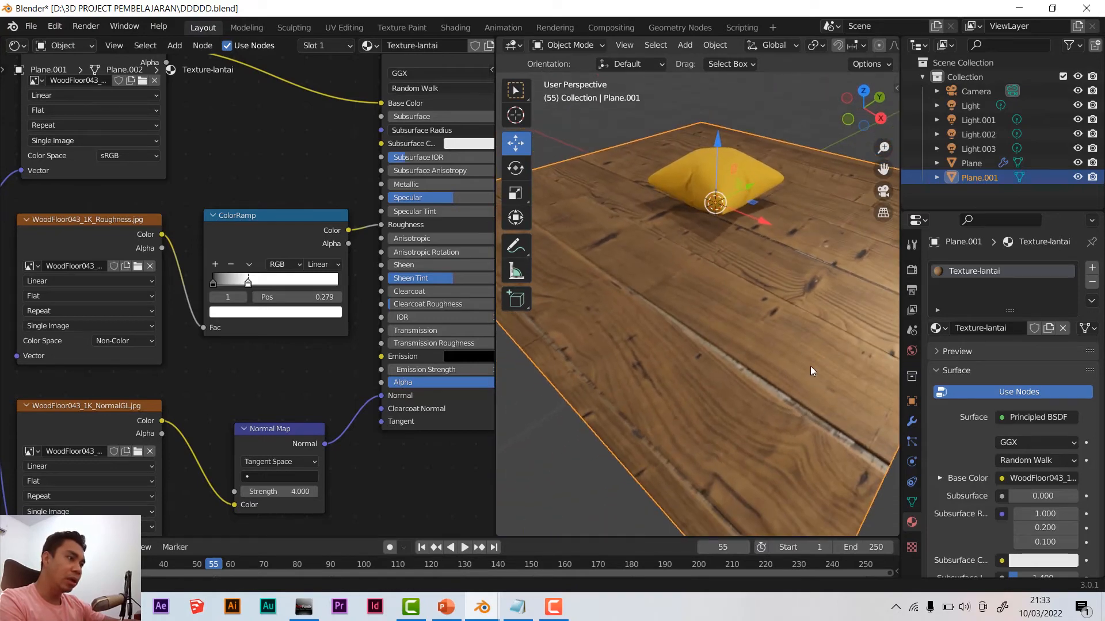
pyautogui.scroll(3, 731, 357)
pyautogui.scroll(3, 732, 358)
pyautogui.scroll(-3, 731, 350)
pyautogui.moveTo(730, 348); pyautogui.dragTo(565, 341, button='middle')
# Move the ColorRamp's black stop slightly inward, shift the node toward the Principled BSDF, and set the white stop to position 0.569
pyautogui.moveTo(213, 282); pyautogui.dragTo(230, 284)
pyautogui.press('g')
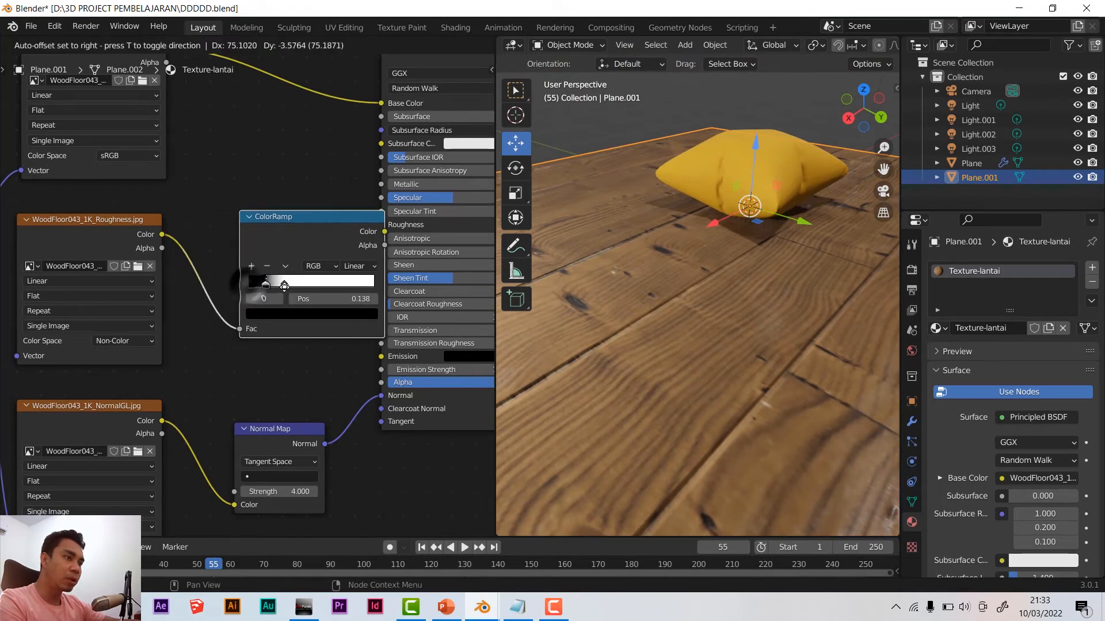
pyautogui.click(263, 285)
pyautogui.moveTo(266, 284)
pyautogui.mouseDown()
pyautogui.moveTo(304, 290)
pyautogui.moveTo(258, 287)
pyautogui.mouseUp()
pyautogui.moveTo(356, 286); pyautogui.dragTo(293, 291)
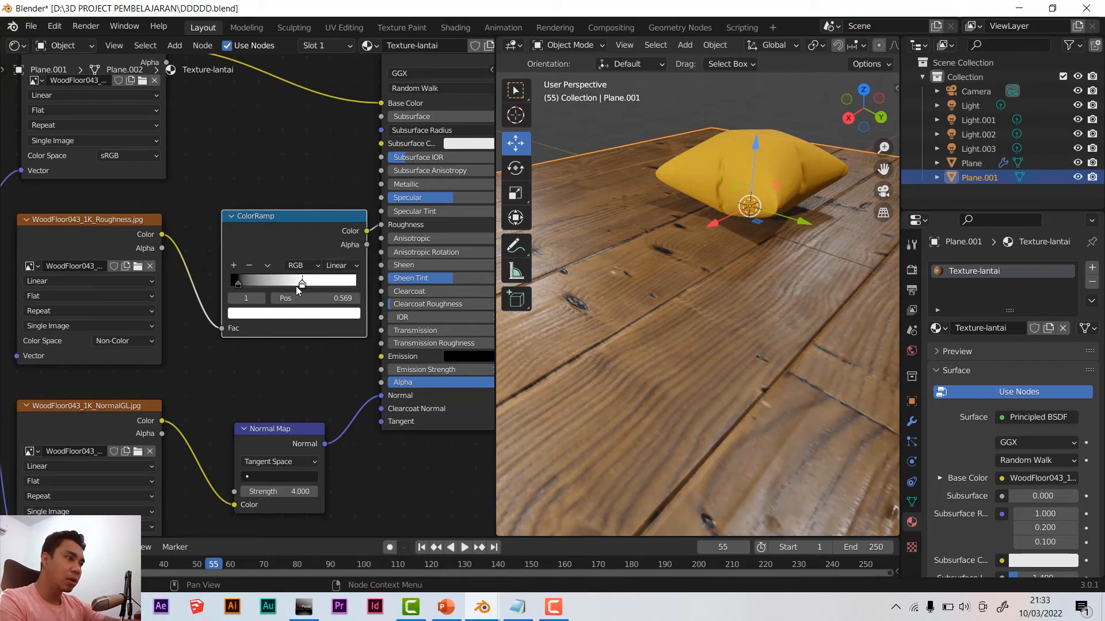
# Examine the floor's reflections from several angles and the complete node layout, widening the node editor slightly
pyautogui.scroll(-5, 755, 316)
pyautogui.moveTo(686, 338); pyautogui.dragTo(765, 374, button='middle')
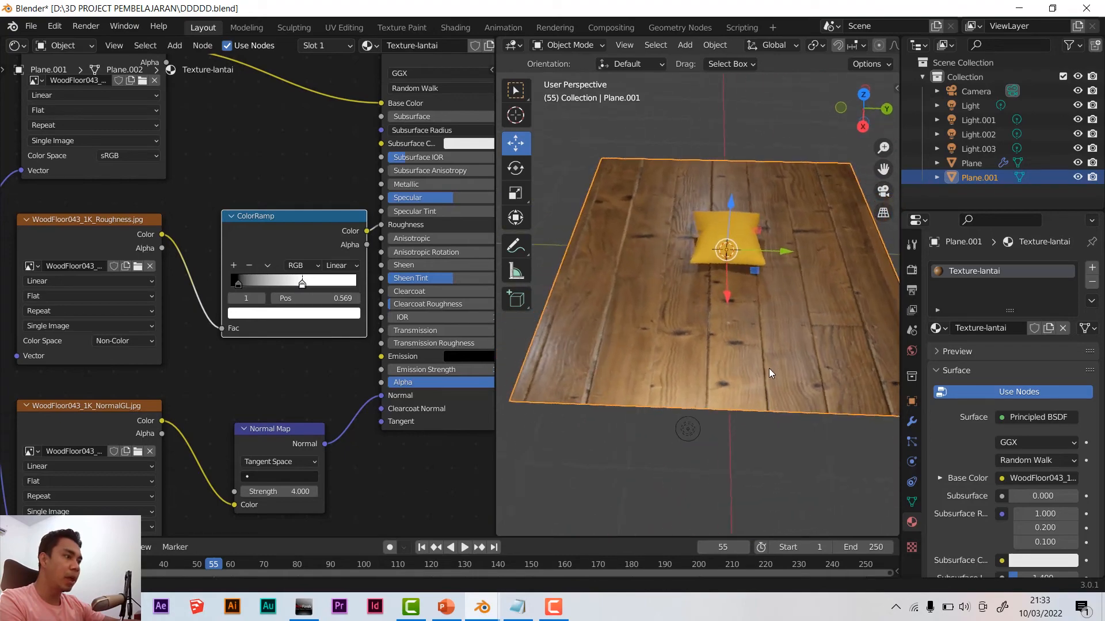
pyautogui.scroll(-2, 288, 305)
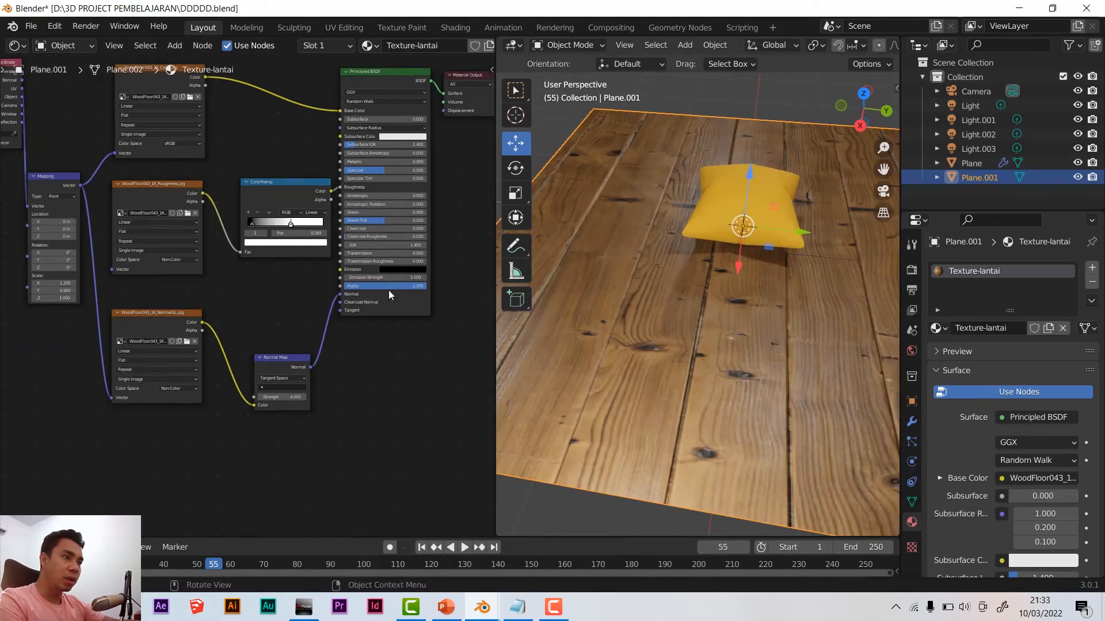
pyautogui.moveTo(388, 290); pyautogui.dragTo(404, 327, button='middle')
pyautogui.moveTo(743, 363); pyautogui.dragTo(760, 259, button='middle')
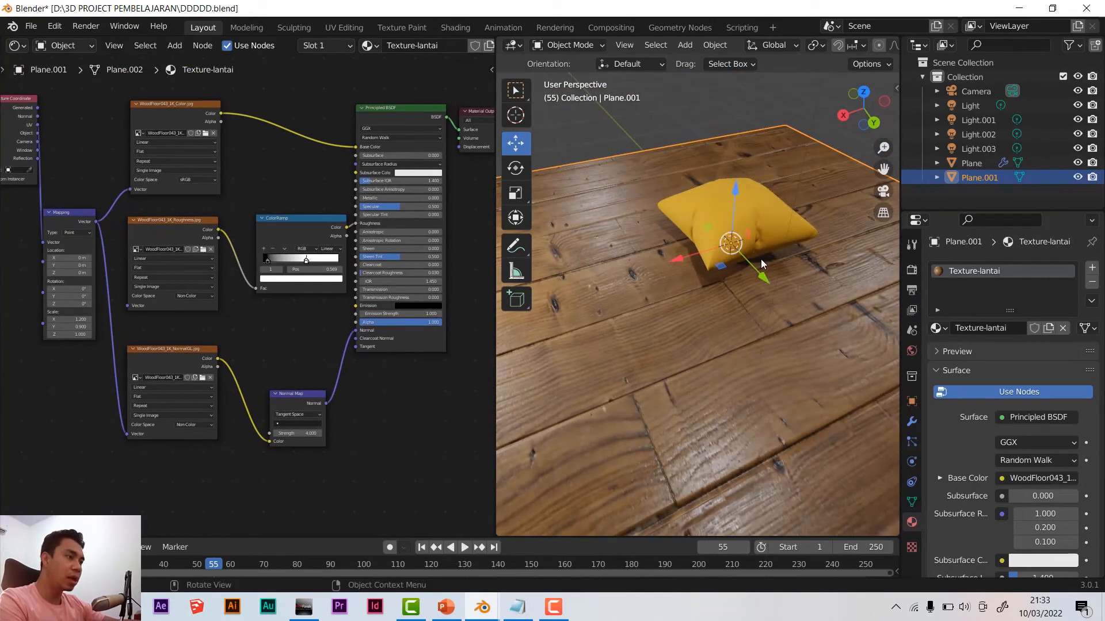
pyautogui.scroll(-2, 374, 322)
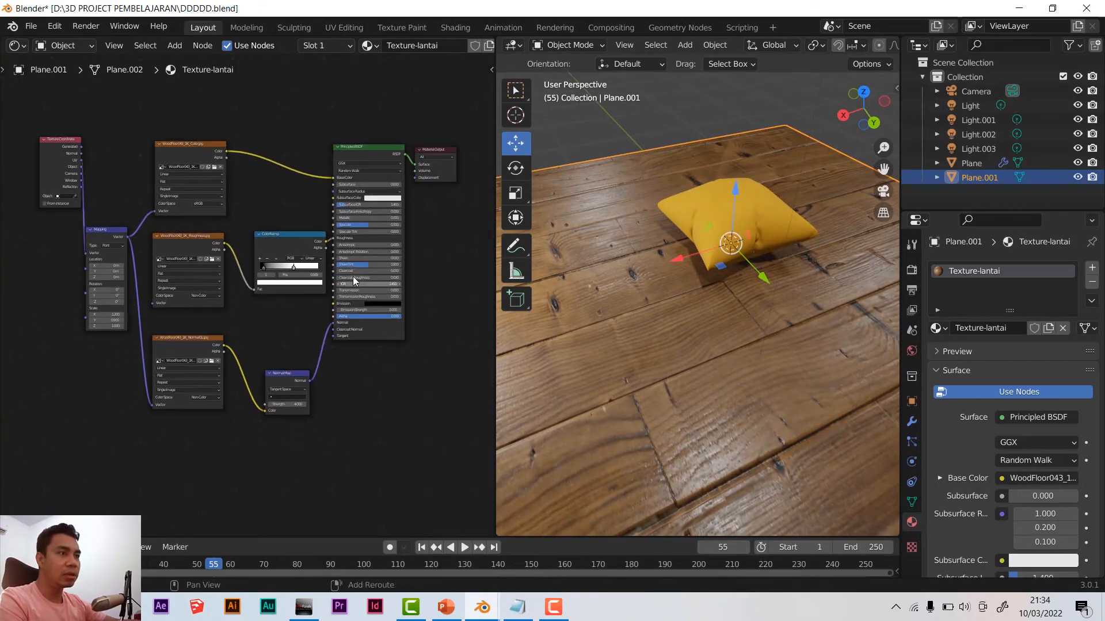
pyautogui.moveTo(366, 277); pyautogui.dragTo(375, 327, button='middle')
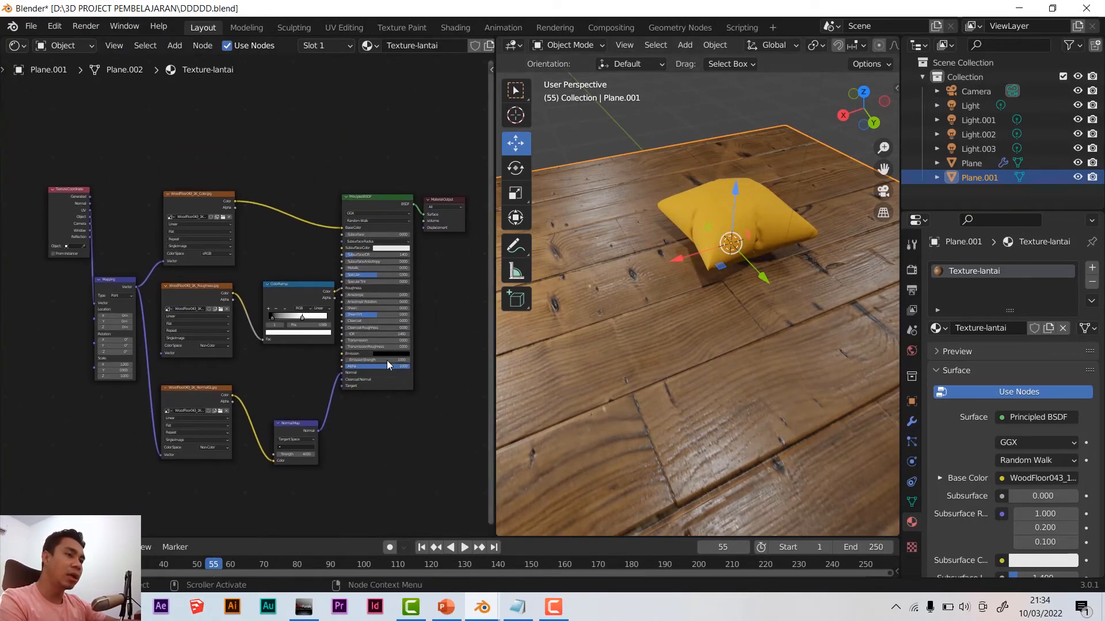
pyautogui.scroll(1, 347, 334)
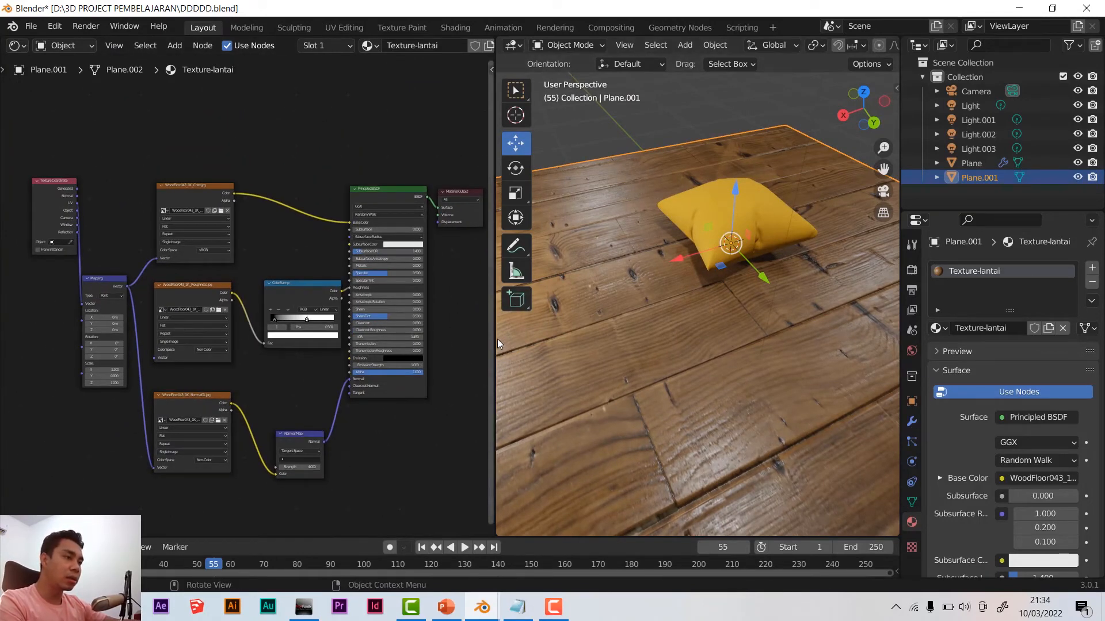
pyautogui.moveTo(495, 338); pyautogui.dragTo(500, 339)
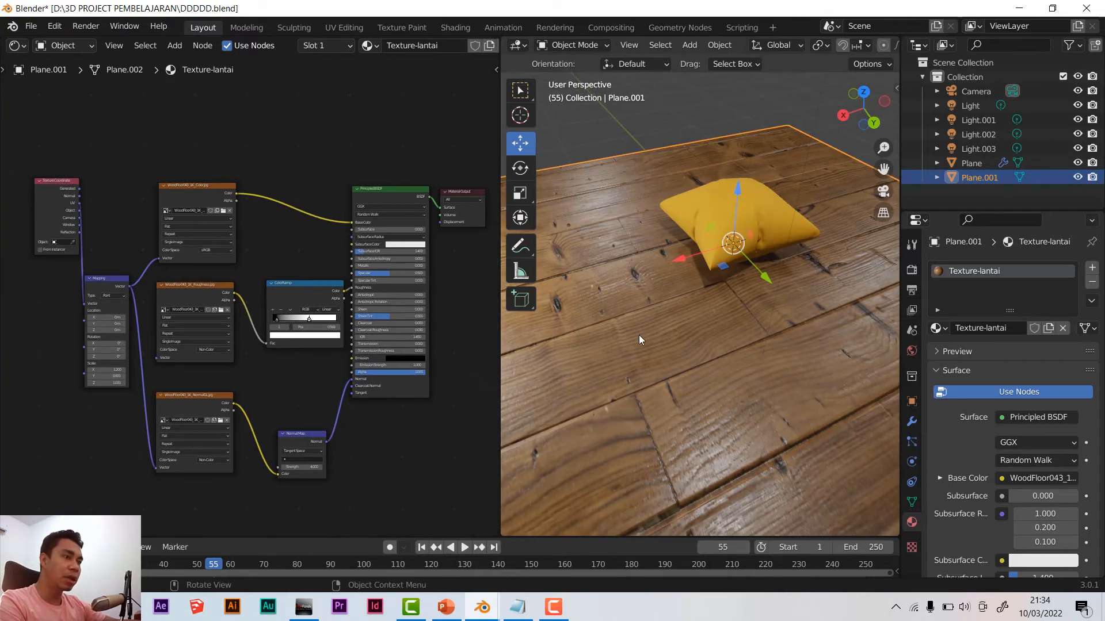
# Move the WoodFloor043 Color texture node higher and reposition the Roughness texture node beneath it to space them apart
pyautogui.moveTo(657, 341); pyautogui.dragTo(671, 339, button='middle')
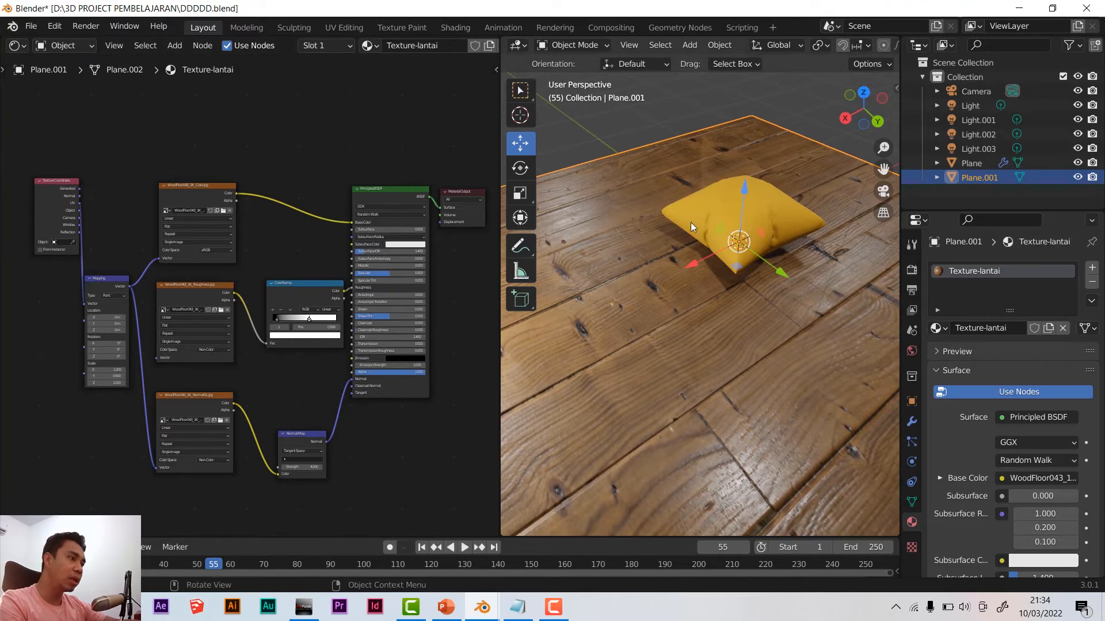
pyautogui.scroll(1, 260, 239)
pyautogui.moveTo(194, 183); pyautogui.dragTo(196, 156)
pyautogui.moveTo(196, 285); pyautogui.dragTo(196, 282)
pyautogui.scroll(3, 176, 299)
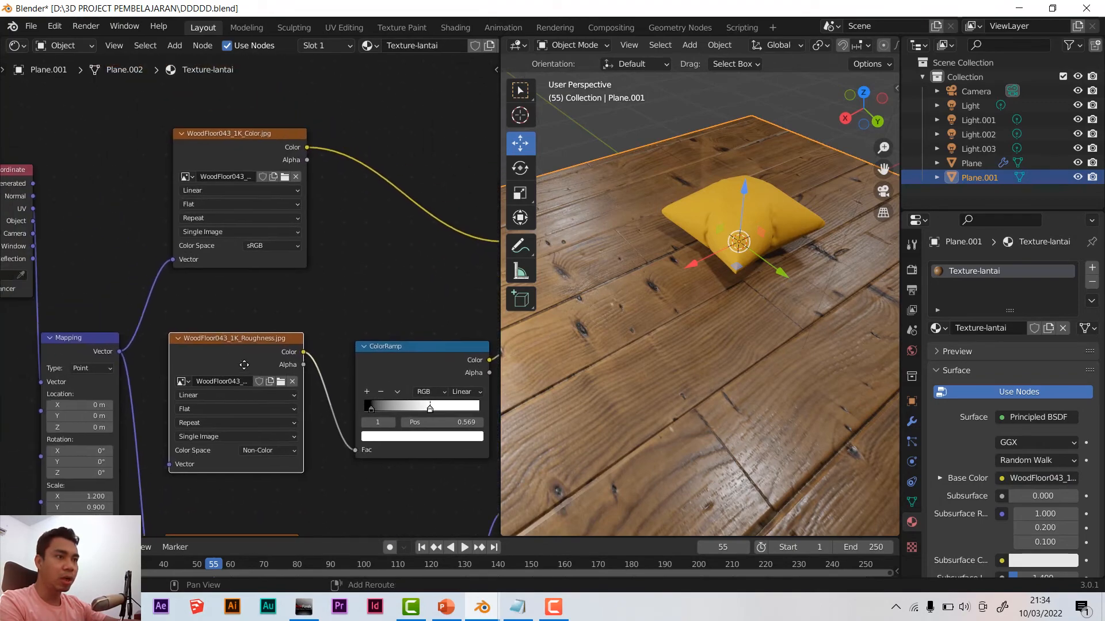
pyautogui.scroll(2, 201, 159)
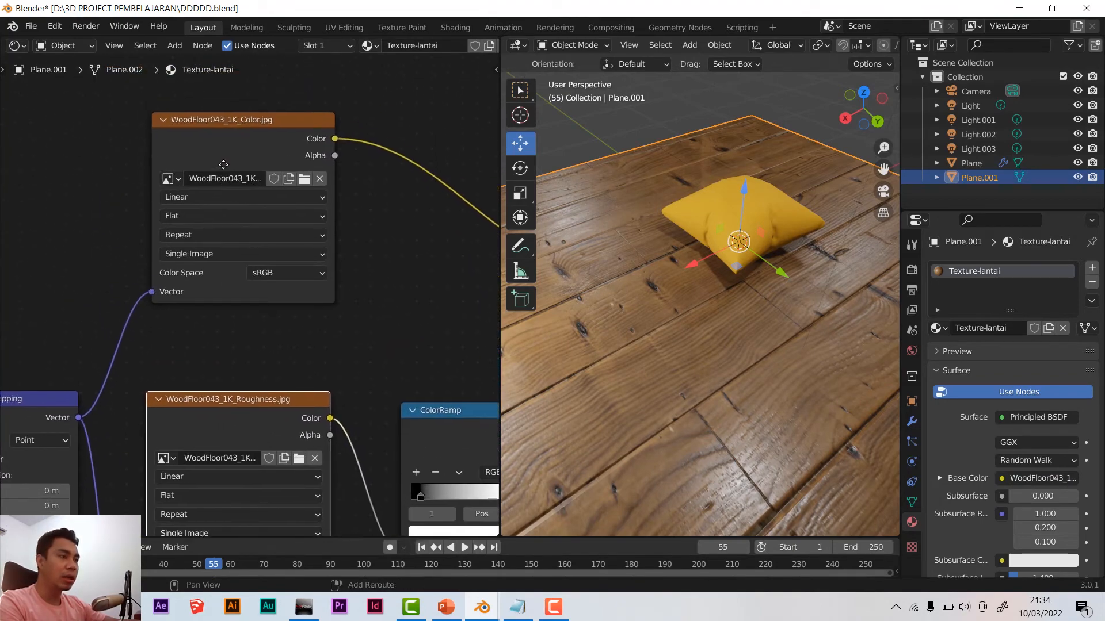
pyautogui.scroll(-3, 217, 155)
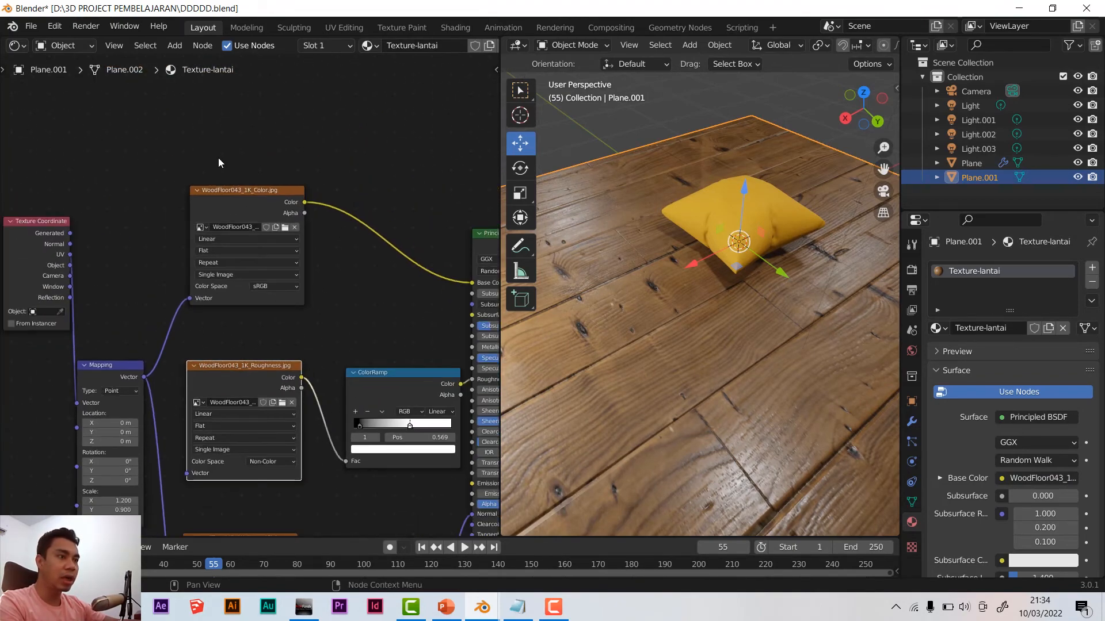
pyautogui.scroll(2, 233, 190)
pyautogui.moveTo(249, 140)
pyautogui.mouseDown()
pyautogui.moveTo(238, 149)
pyautogui.moveTo(246, 144)
pyautogui.mouseUp()
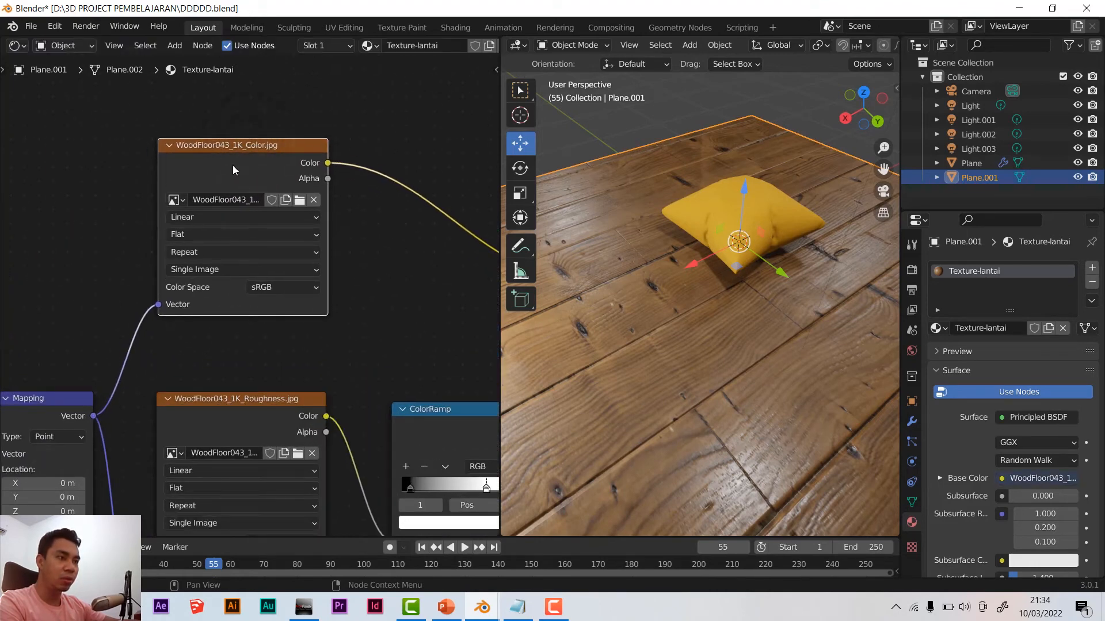
pyautogui.scroll(-4, 232, 165)
pyautogui.moveTo(255, 260); pyautogui.dragTo(254, 255)
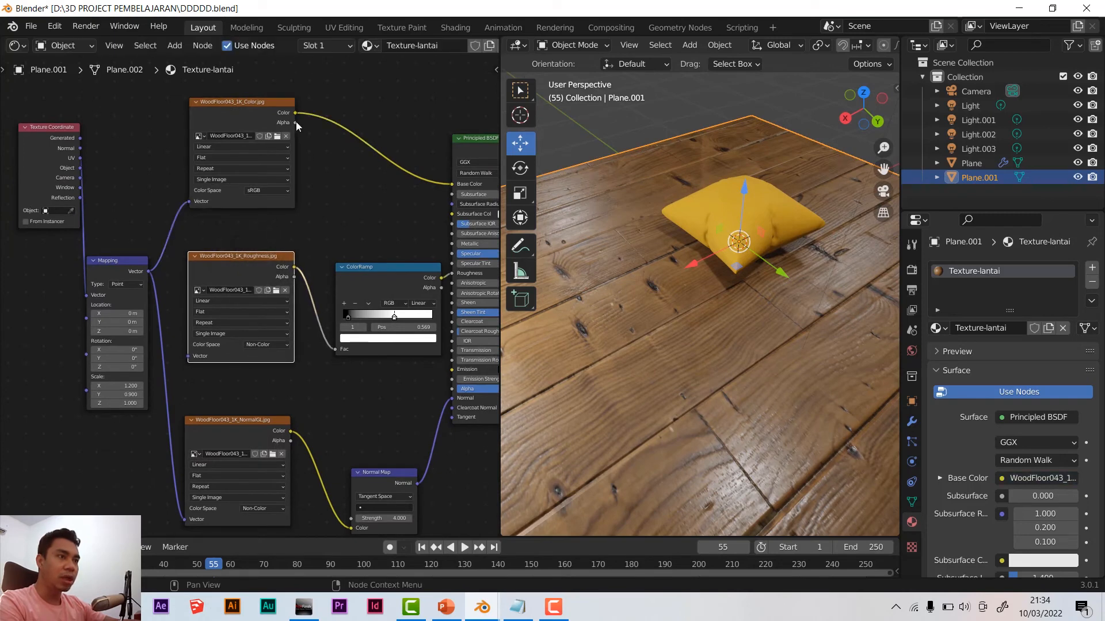
pyautogui.moveTo(244, 257); pyautogui.dragTo(245, 264)
# Move the NormalGL texture and Normal Map nodes slightly upward to tighten the floor material's node layout
pyautogui.moveTo(291, 251); pyautogui.dragTo(229, 204, button='middle')
pyautogui.moveTo(178, 378); pyautogui.dragTo(181, 367)
pyautogui.moveTo(317, 429); pyautogui.dragTo(320, 416)
pyautogui.scroll(-2, 321, 344)
pyautogui.moveTo(201, 304); pyautogui.dragTo(323, 344, button='middle')
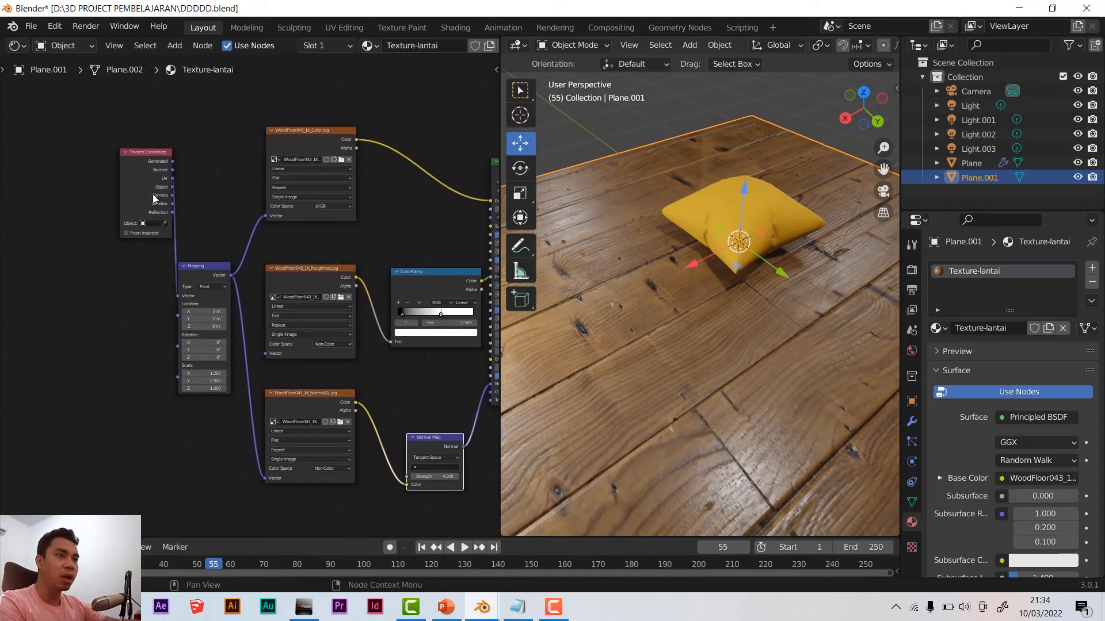
# Line up the Texture Coordinate and Mapping nodes side by side ahead of the image textures
pyautogui.moveTo(149, 153); pyautogui.dragTo(91, 212)
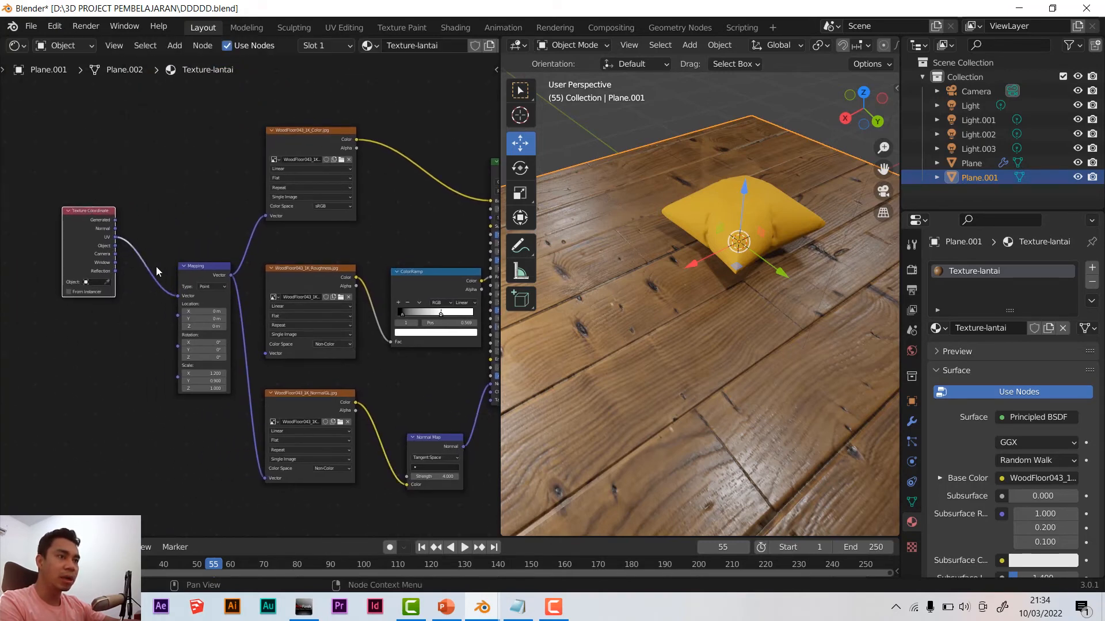
pyautogui.scroll(3, 155, 262)
pyautogui.moveTo(145, 257); pyautogui.dragTo(187, 248, button='middle')
pyautogui.moveTo(222, 254); pyautogui.dragTo(195, 187)
pyautogui.click(92, 183)
pyautogui.moveTo(93, 183); pyautogui.dragTo(88, 186)
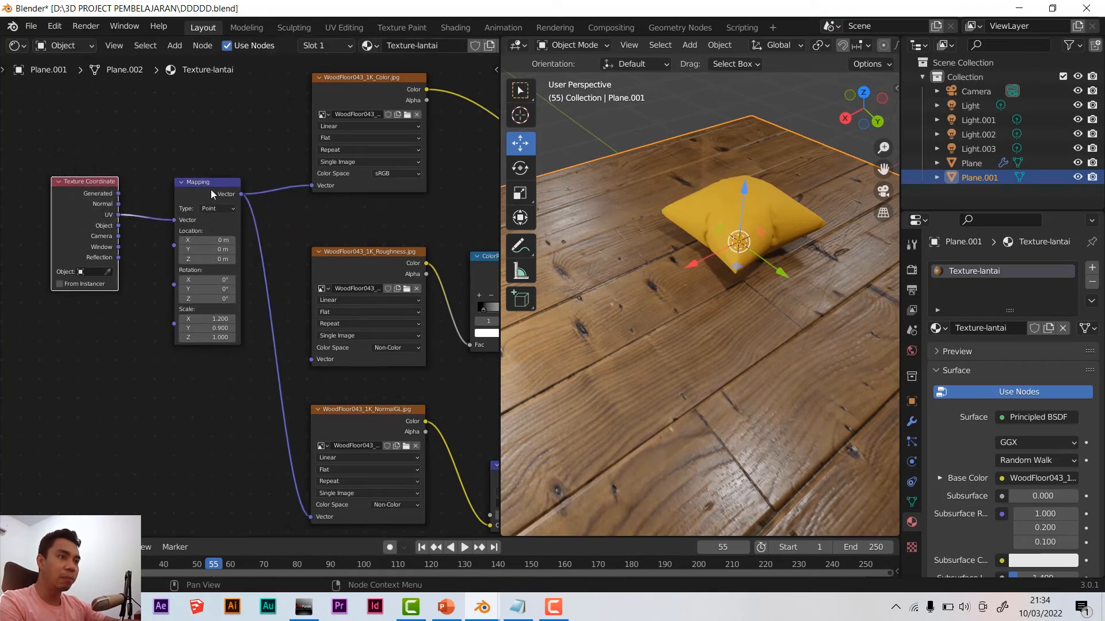
# Link the Mapping node's Vector output to the Roughness texture's Vector input and nudge the ColorRamp toward that texture
pyautogui.keyDown('shift'); pyautogui.moveTo(281, 233); pyautogui.dragTo(253, 237, button='middle'); pyautogui.keyUp('shift')
pyautogui.moveTo(213, 199); pyautogui.dragTo(281, 363)
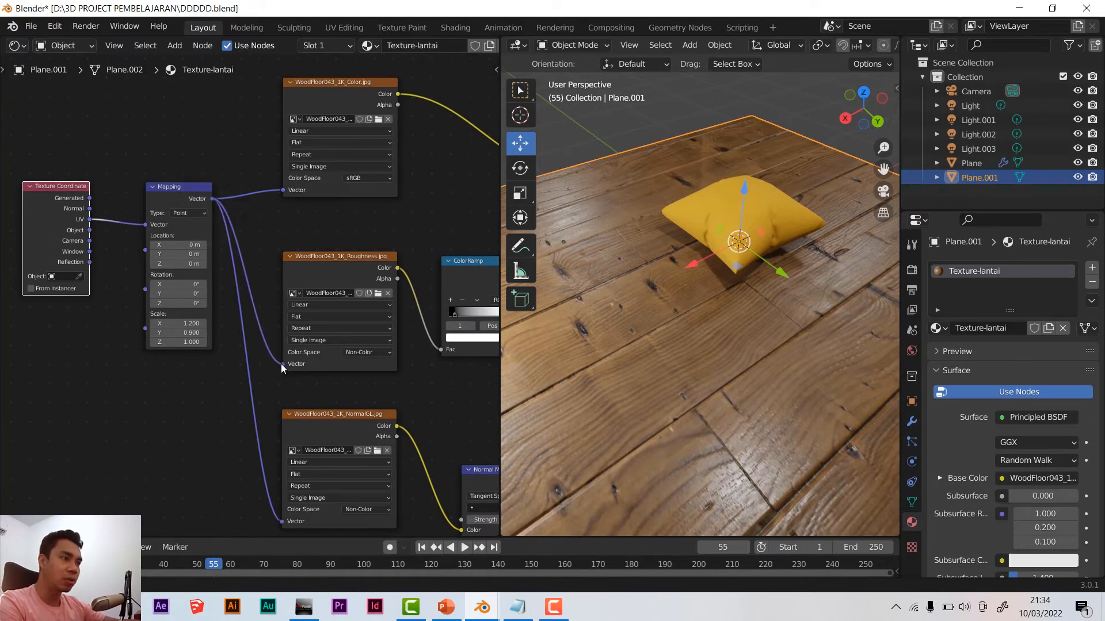
pyautogui.scroll(-4, 270, 261)
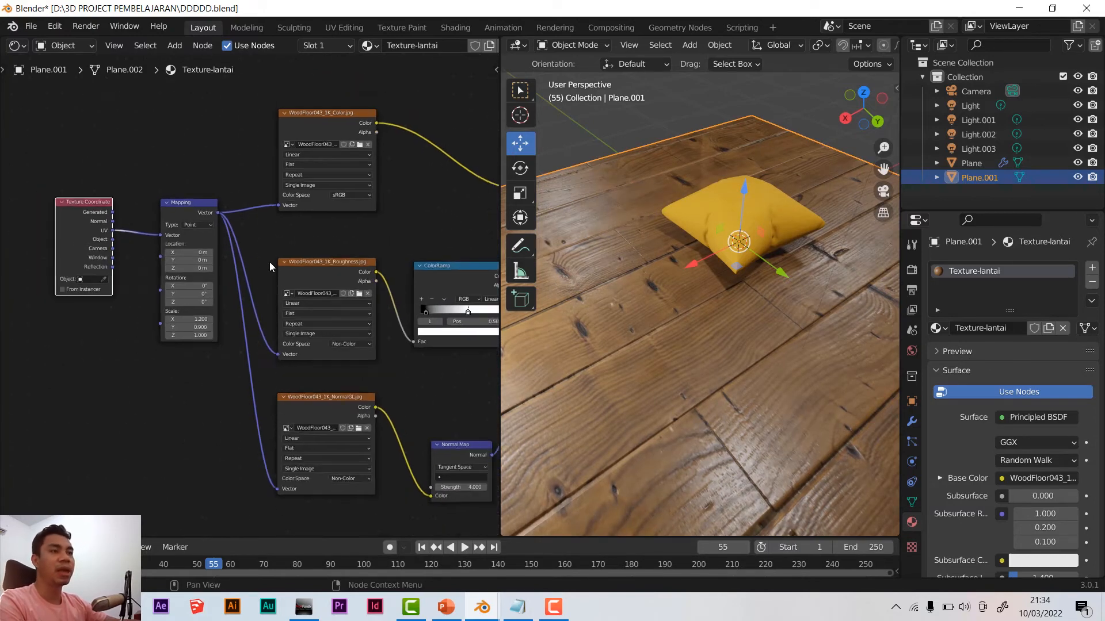
pyautogui.keyDown('shift'); pyautogui.moveTo(383, 275); pyautogui.dragTo(201, 278, button='middle'); pyautogui.keyUp('shift')
pyautogui.moveTo(269, 269); pyautogui.dragTo(253, 270)
pyautogui.moveTo(346, 167); pyautogui.dragTo(343, 168)
# Select the pillow and move it about 0.35 m along the Y axis on the floor
pyautogui.moveTo(669, 295); pyautogui.dragTo(660, 243, button='middle')
pyautogui.click(716, 222)
pyautogui.moveTo(724, 262); pyautogui.dragTo(760, 273)
pyautogui.scroll(-3, 709, 294)
pyautogui.scroll(5, 708, 295)
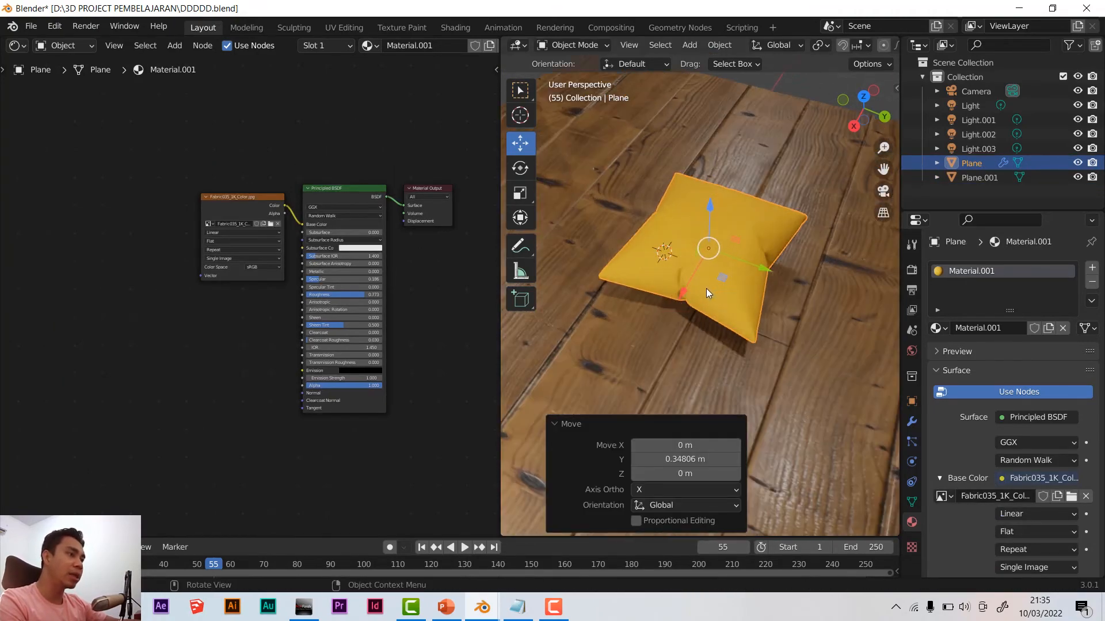
pyautogui.keyDown('shift'); pyautogui.moveTo(705, 287); pyautogui.dragTo(734, 288, button='middle'); pyautogui.keyUp('shift')
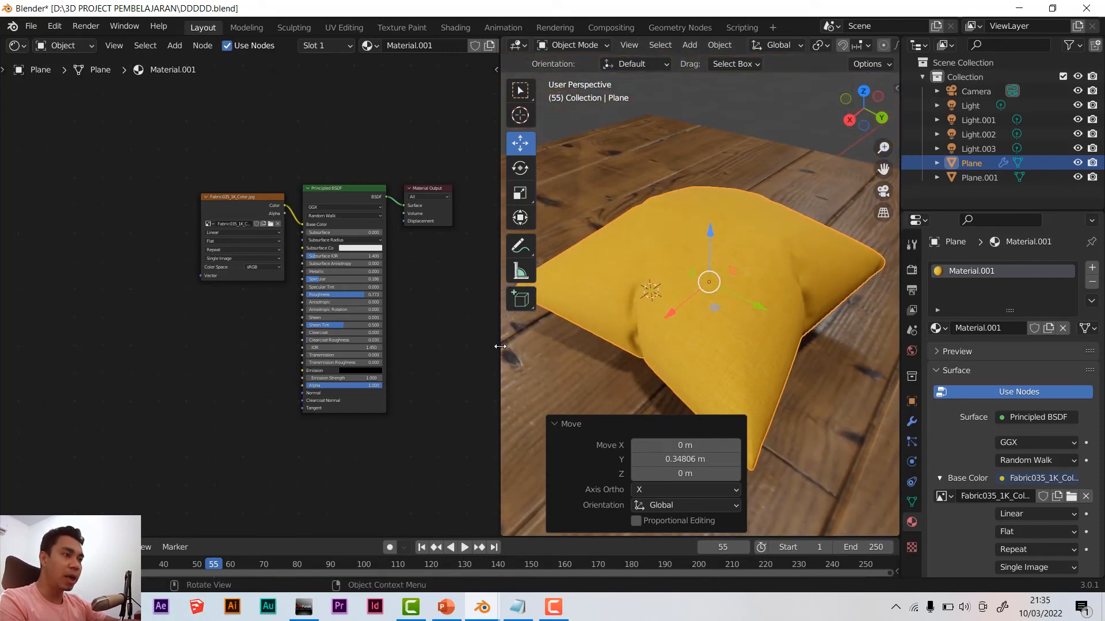
# Widen the 3D viewport and shift the pillow's Principled BSDF node slightly away from its Color texture node
pyautogui.moveTo(501, 349); pyautogui.dragTo(460, 346)
pyautogui.moveTo(368, 330); pyautogui.dragTo(317, 333, button='middle')
pyautogui.moveTo(699, 339); pyautogui.dragTo(678, 354, button='middle')
pyautogui.click(632, 372)
pyautogui.click(678, 354)
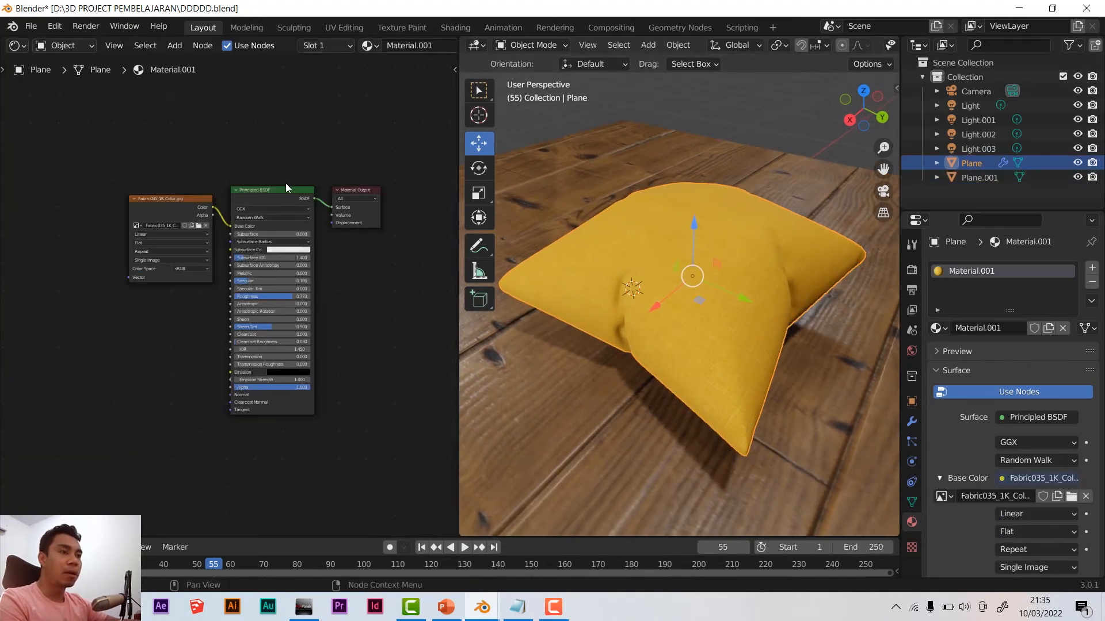
pyautogui.scroll(1, 274, 197)
pyautogui.scroll(2, 275, 197)
pyautogui.keyDown('shift'); pyautogui.moveTo(289, 170); pyautogui.dragTo(241, 192, button='middle'); pyautogui.keyUp('shift')
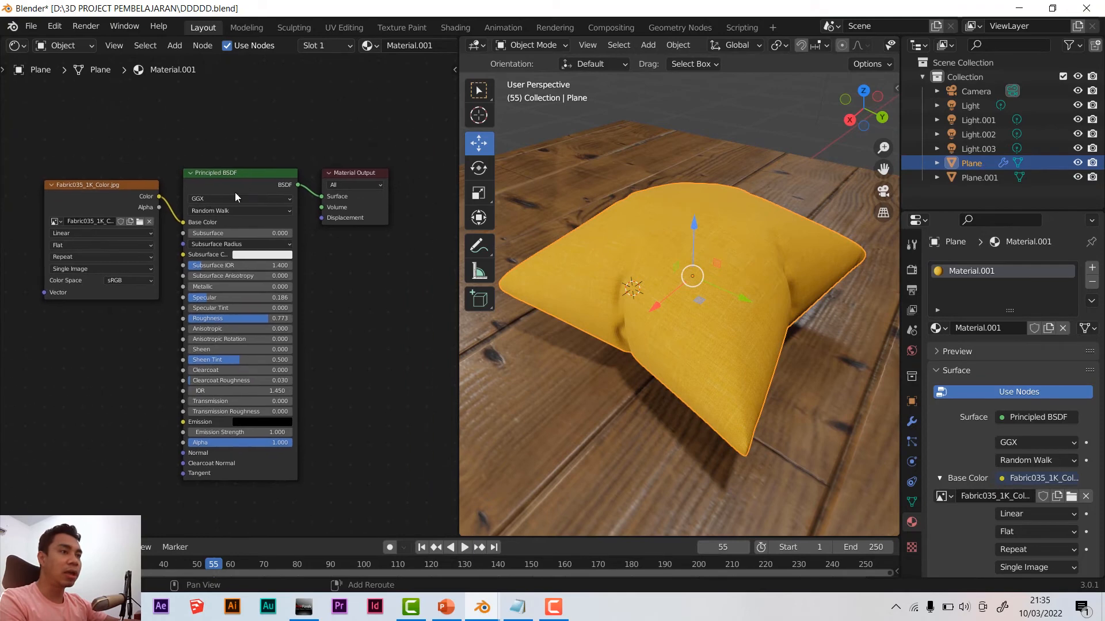
pyautogui.moveTo(224, 174); pyautogui.dragTo(232, 167)
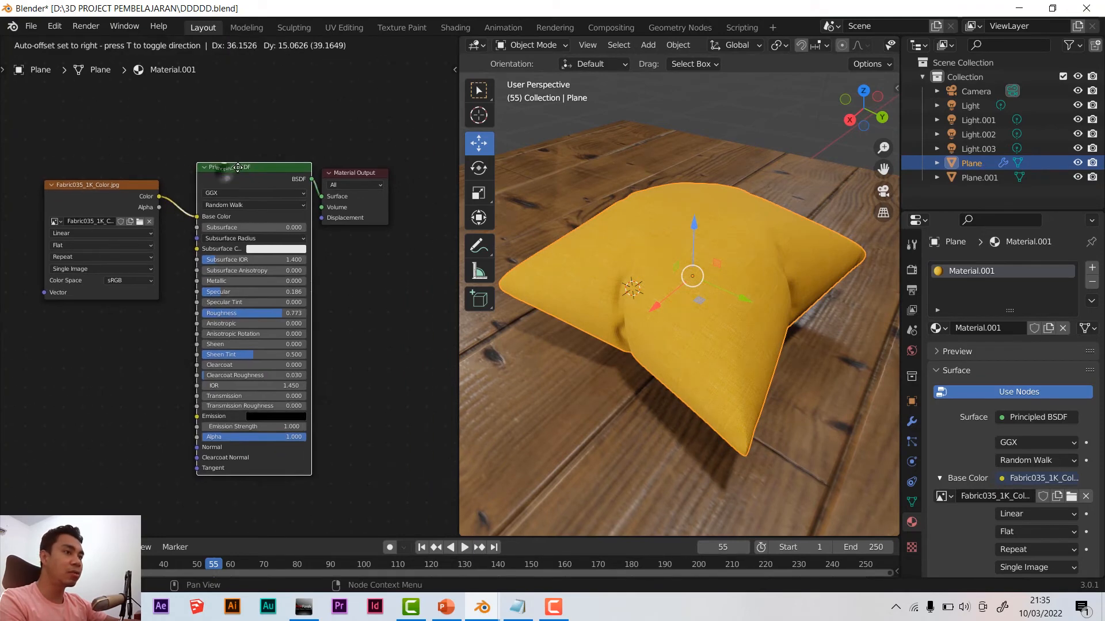
# Rename the pillow's material as texture bantal
pyautogui.doubleClick(968, 270)
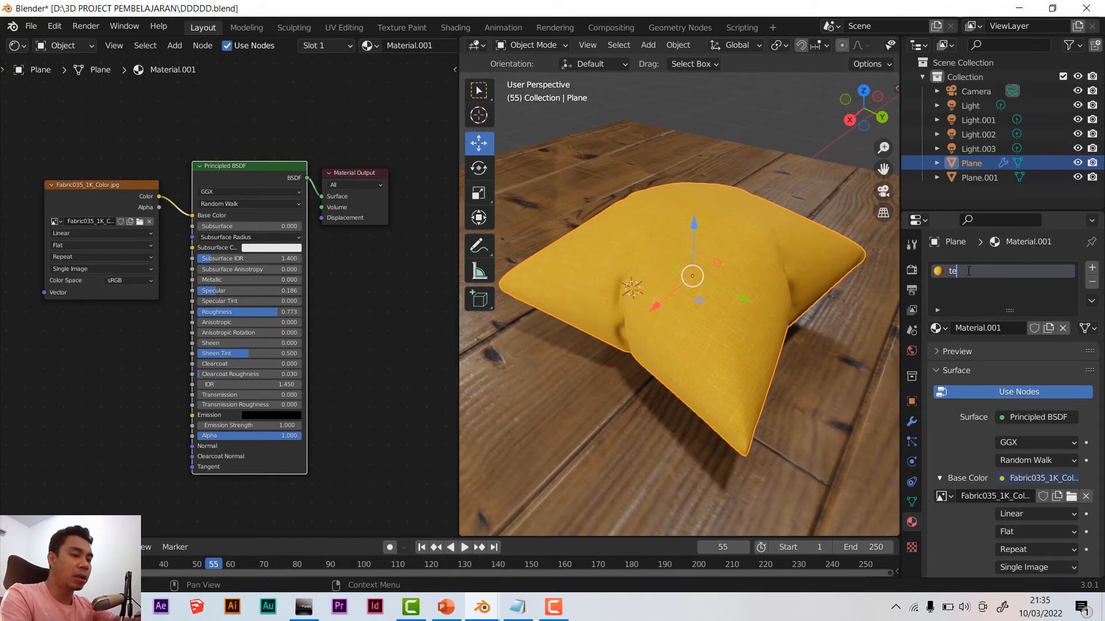
pyautogui.write('texture banta')
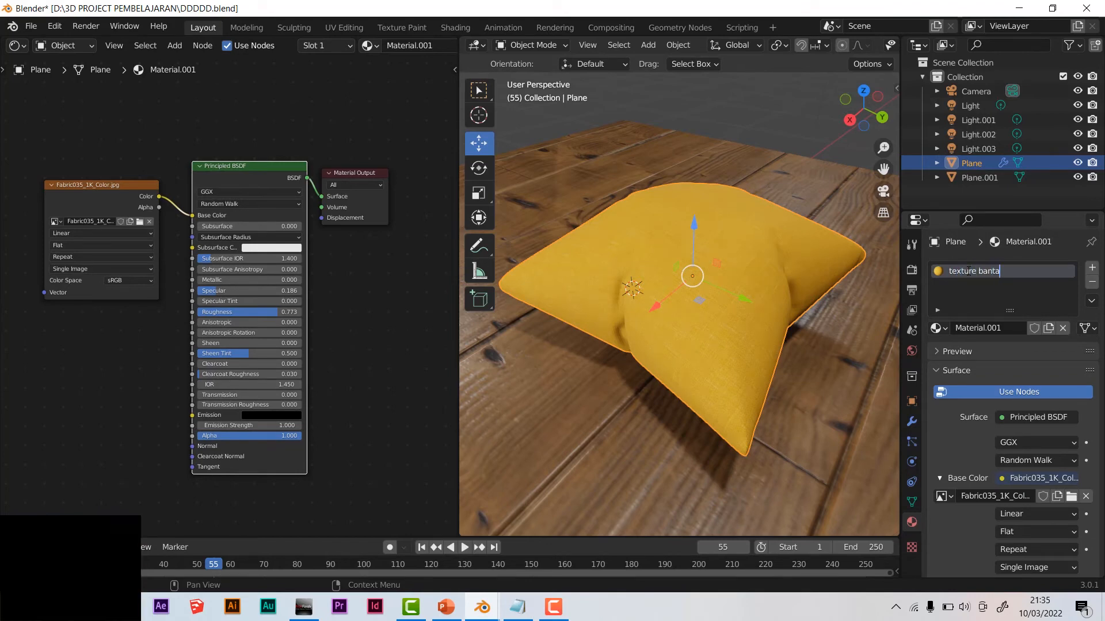
pyautogui.write('l')
pyautogui.press('Return')
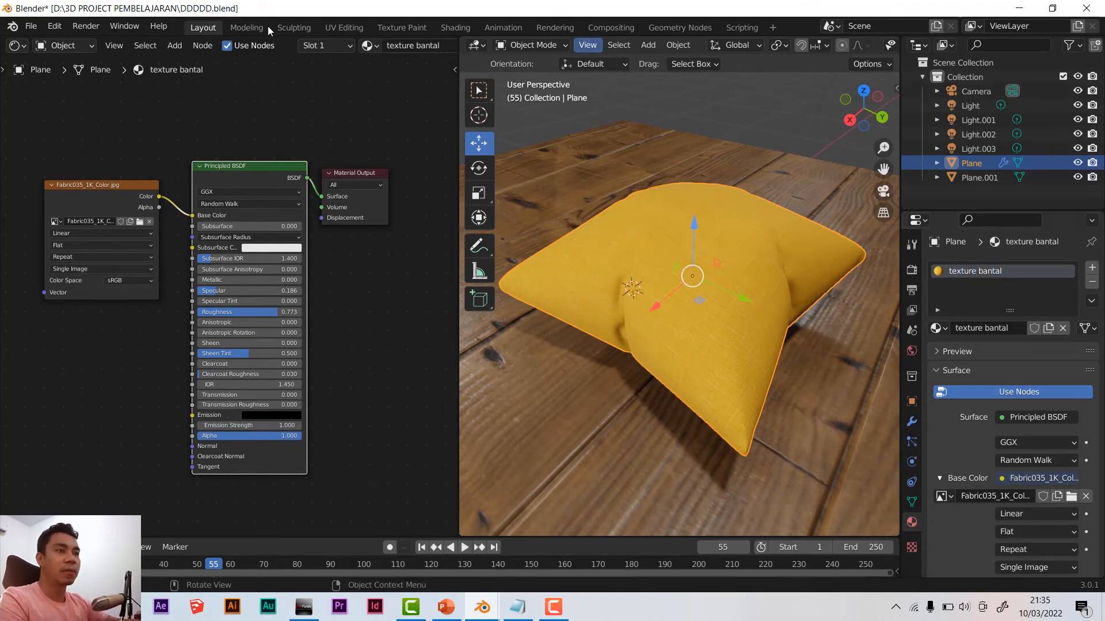
# Move the Fabric035 Color texture node upward beside the Principled BSDF, leaving room beneath it
pyautogui.moveTo(134, 190); pyautogui.dragTo(149, 163)
pyautogui.scroll(-2, 266, 208)
pyautogui.moveTo(235, 234); pyautogui.dragTo(345, 183, button='middle')
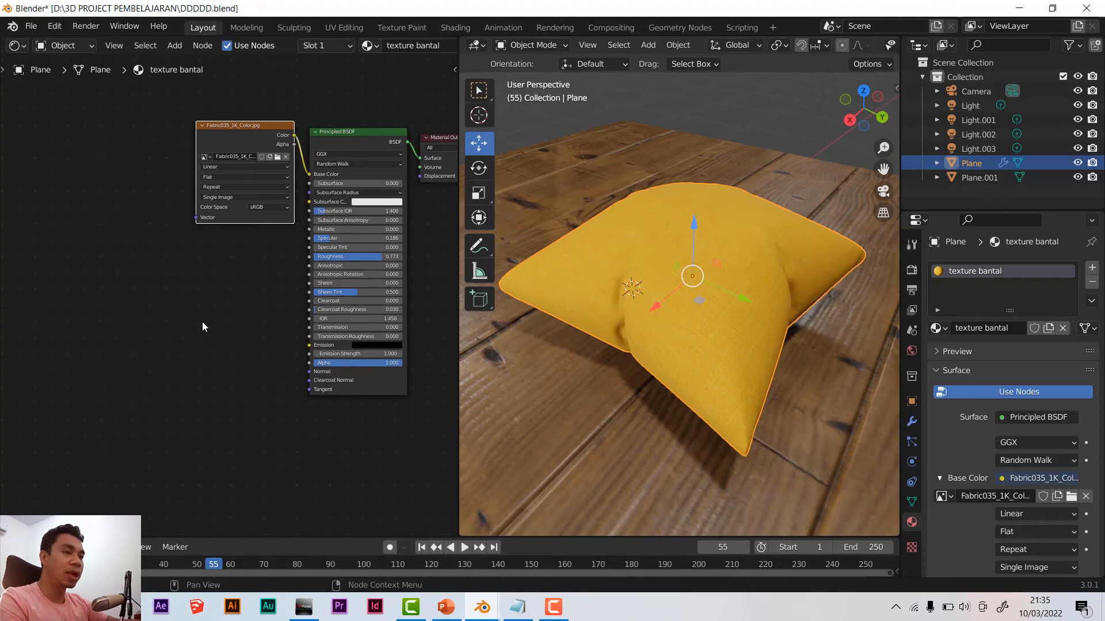
pyautogui.moveTo(690, 343); pyautogui.dragTo(702, 314, button='middle')
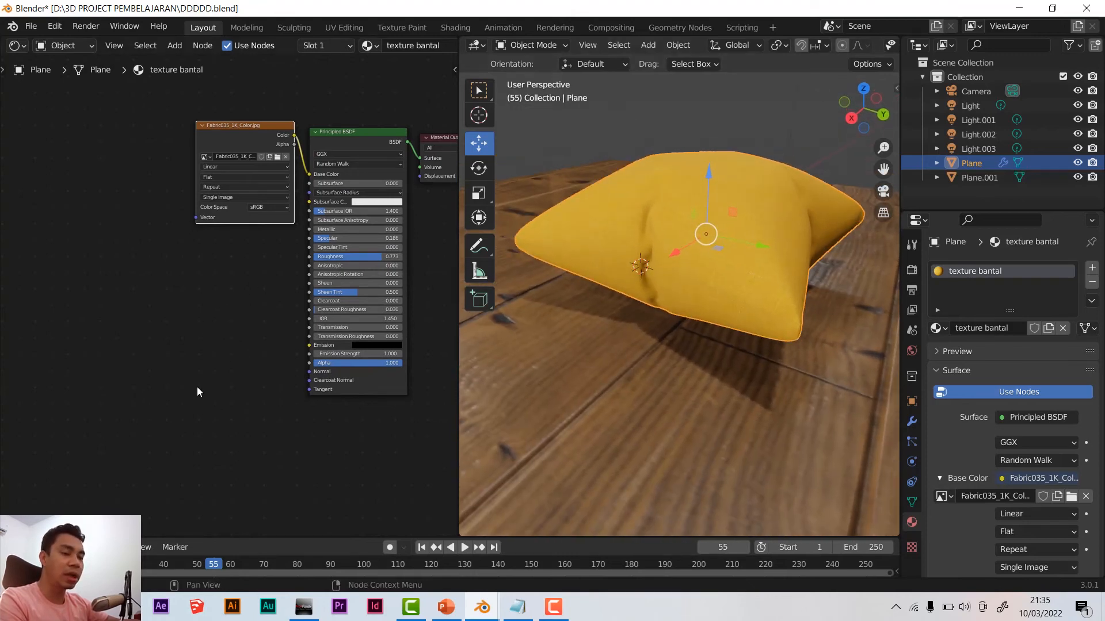
# Add an Image Texture node below the Color texture and load Fabric035_1K_NormalGL.jpg from the Textture PBR\Fabric\Fabric035 folder on the Desktop
pyautogui.hotkey('shift', 'a')
pyautogui.moveTo(212, 312)
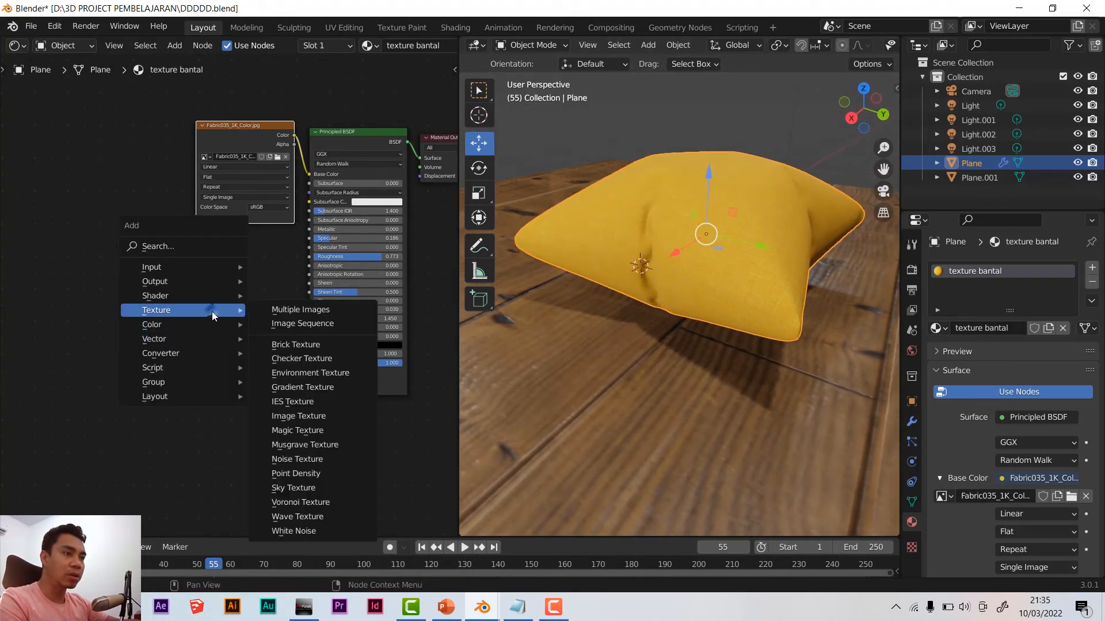
pyautogui.click(299, 419)
pyautogui.click(181, 288)
pyautogui.click(172, 285)
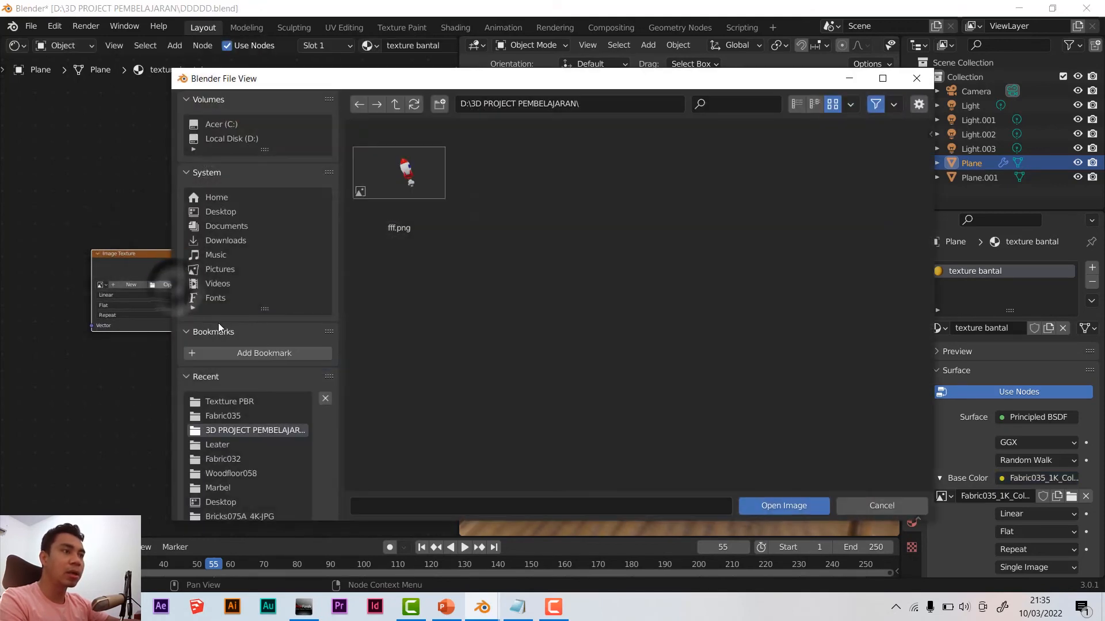
pyautogui.click(223, 212)
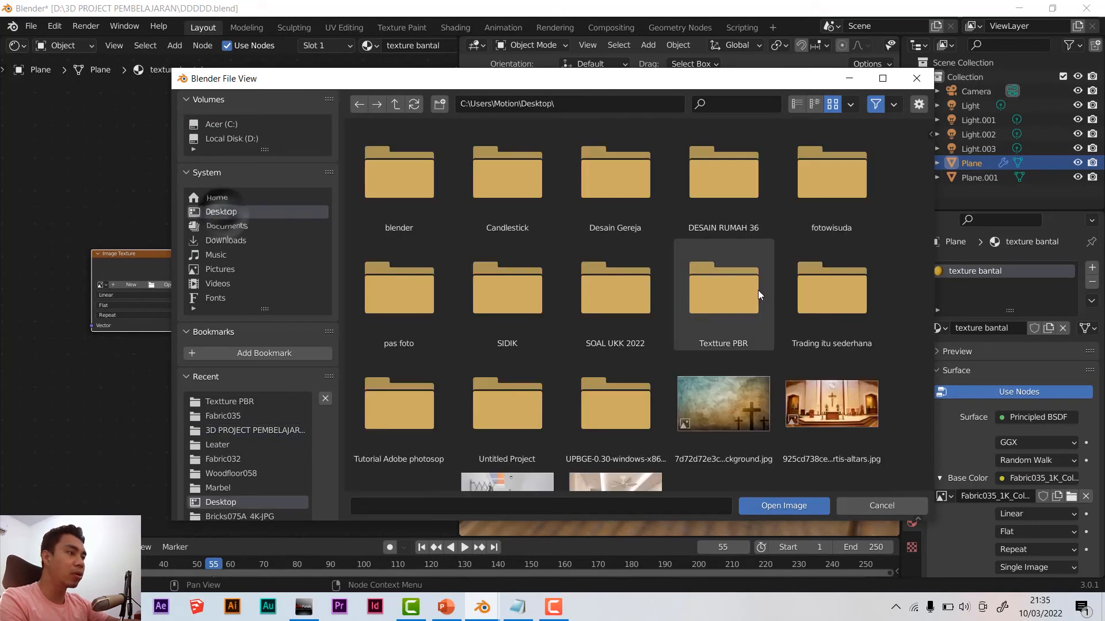
pyautogui.doubleClick(743, 320)
pyautogui.doubleClick(512, 192)
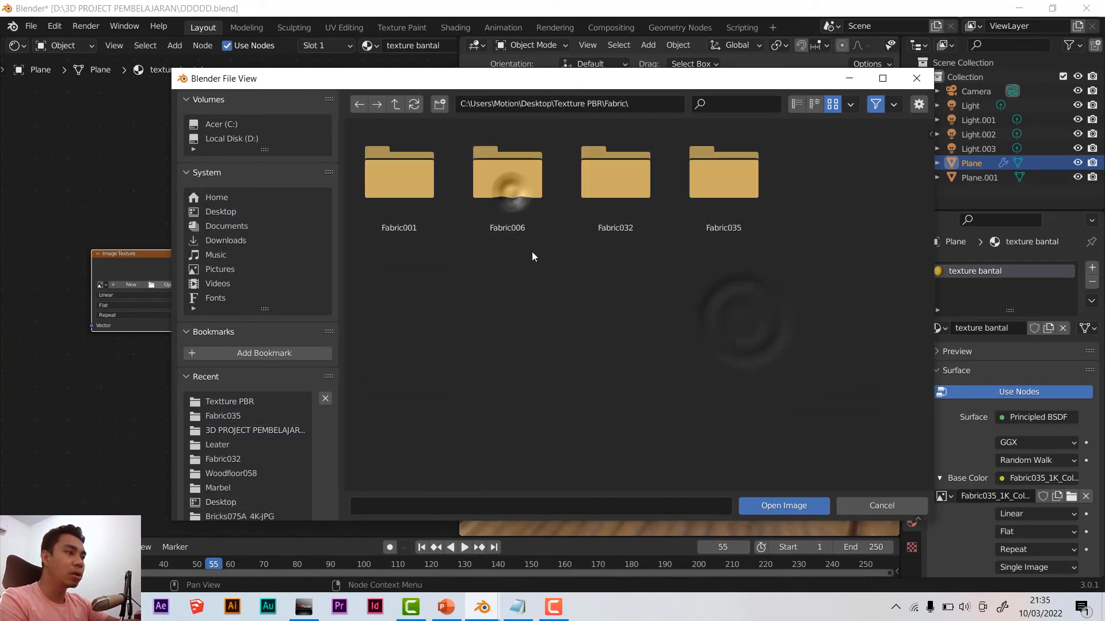
pyautogui.doubleClick(729, 190)
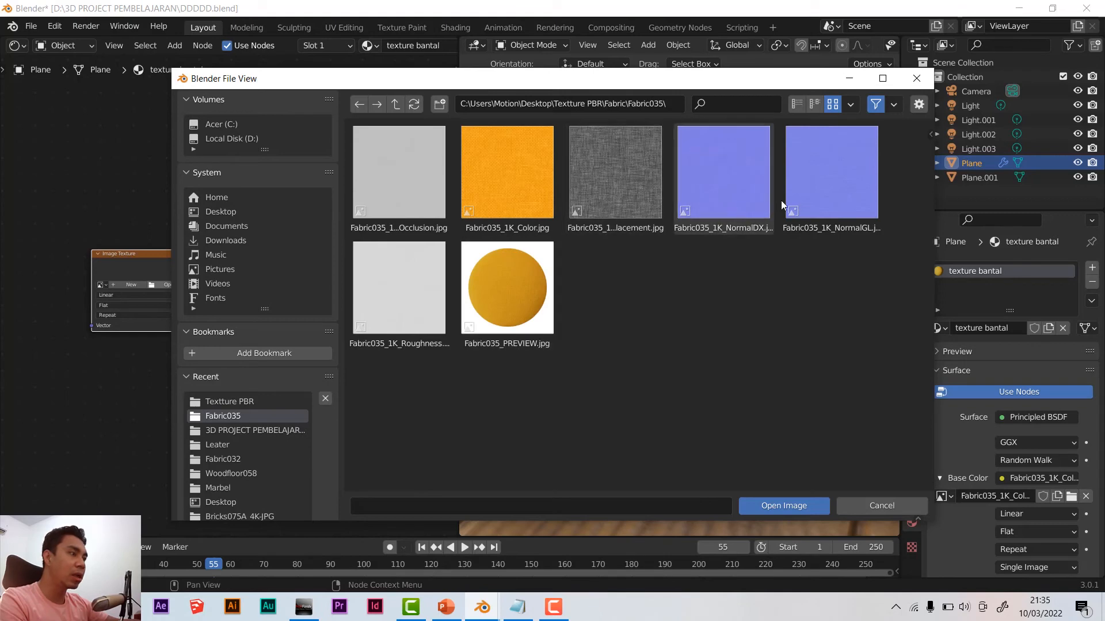
pyautogui.doubleClick(822, 200)
# Set the NormalGL texture's color space to Non-Color and move its node slightly lower
pyautogui.scroll(3, 134, 342)
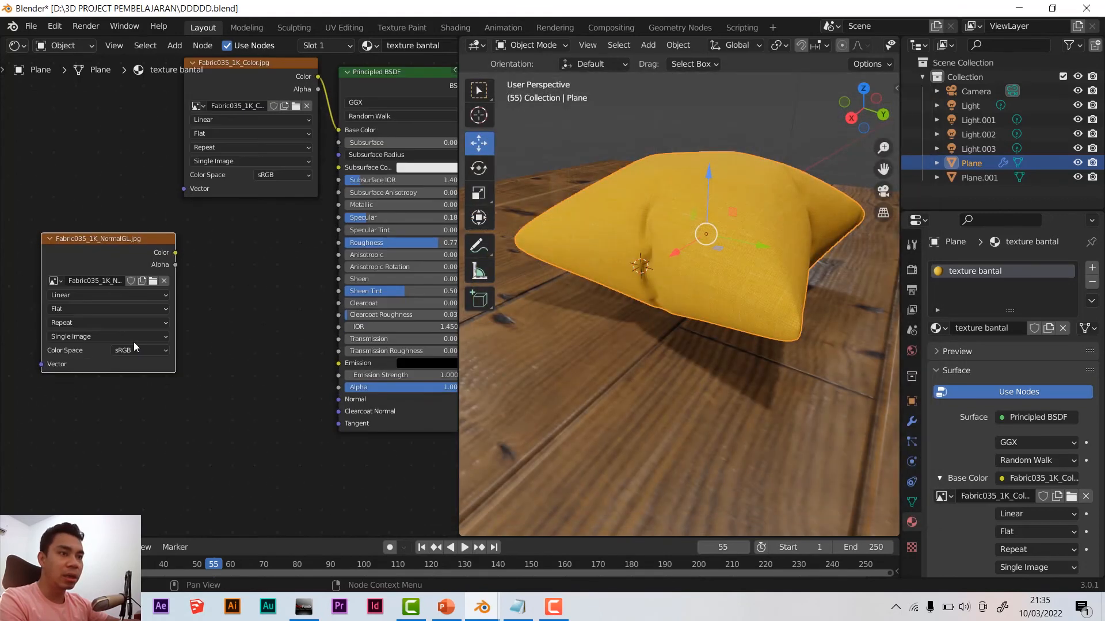
pyautogui.click(114, 364)
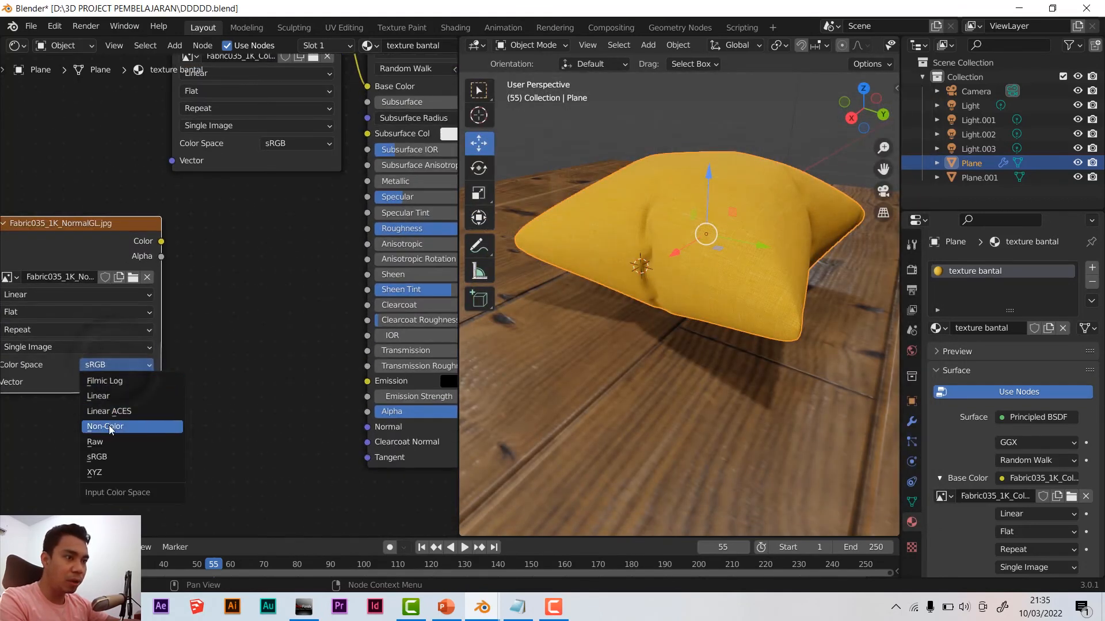
pyautogui.click(109, 426)
pyautogui.moveTo(38, 241); pyautogui.dragTo(38, 273)
pyautogui.moveTo(38, 273); pyautogui.dragTo(85, 275, button='middle')
# Add a Normal Map node and link the NormalGL texture's Color through it to the Principled BSDF's Normal input
pyautogui.hotkey('shift', 'a')
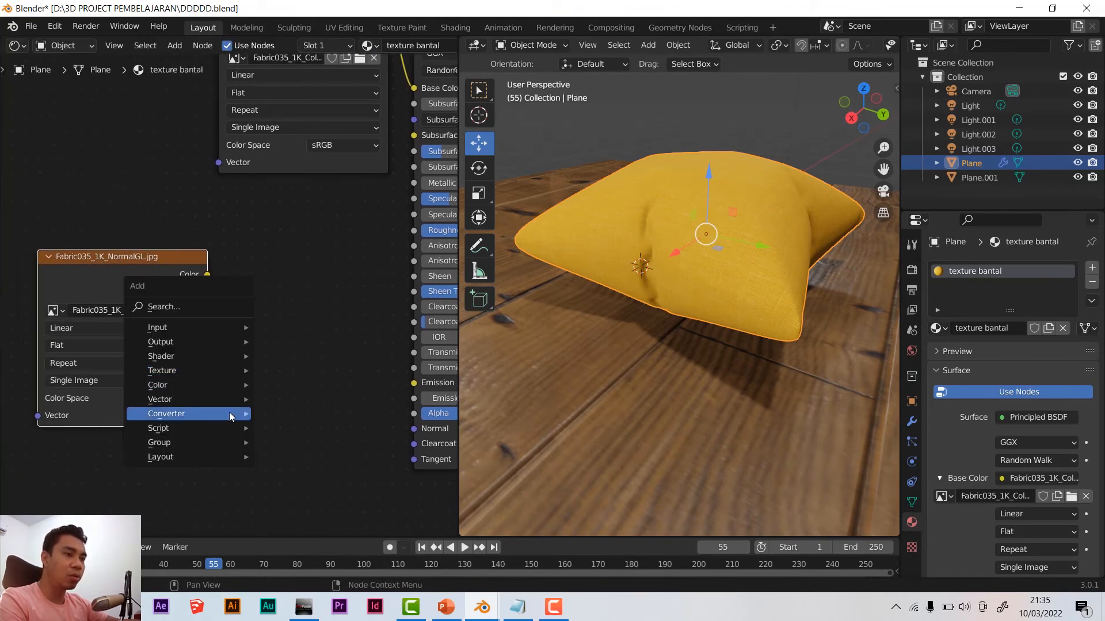
pyautogui.moveTo(230, 400)
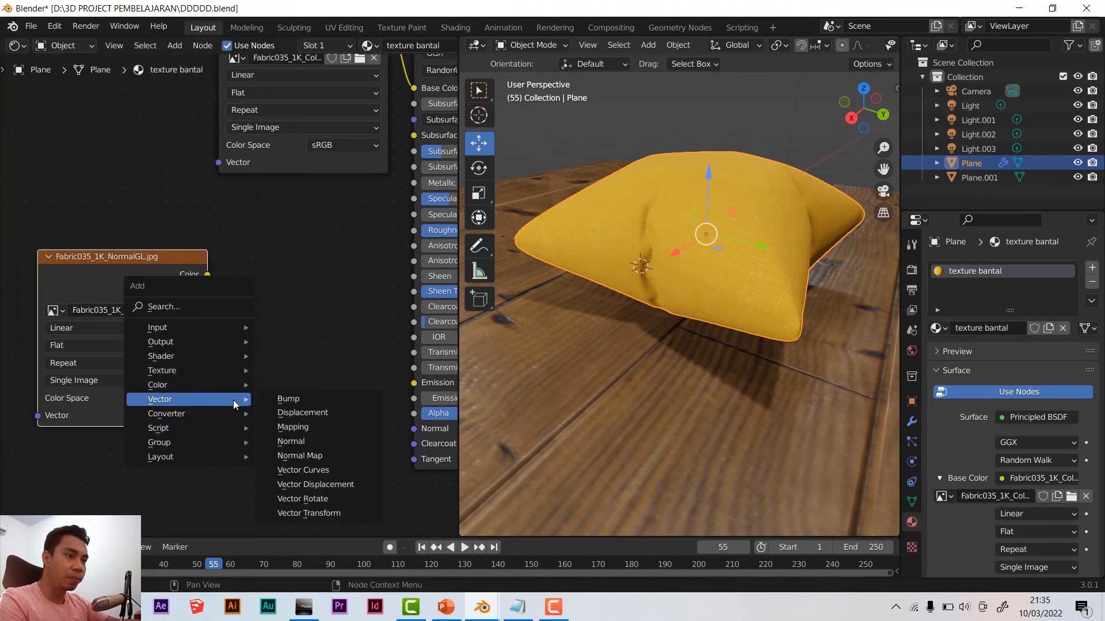
pyautogui.click(316, 456)
pyautogui.click(254, 319)
pyautogui.scroll(-1, 305, 292)
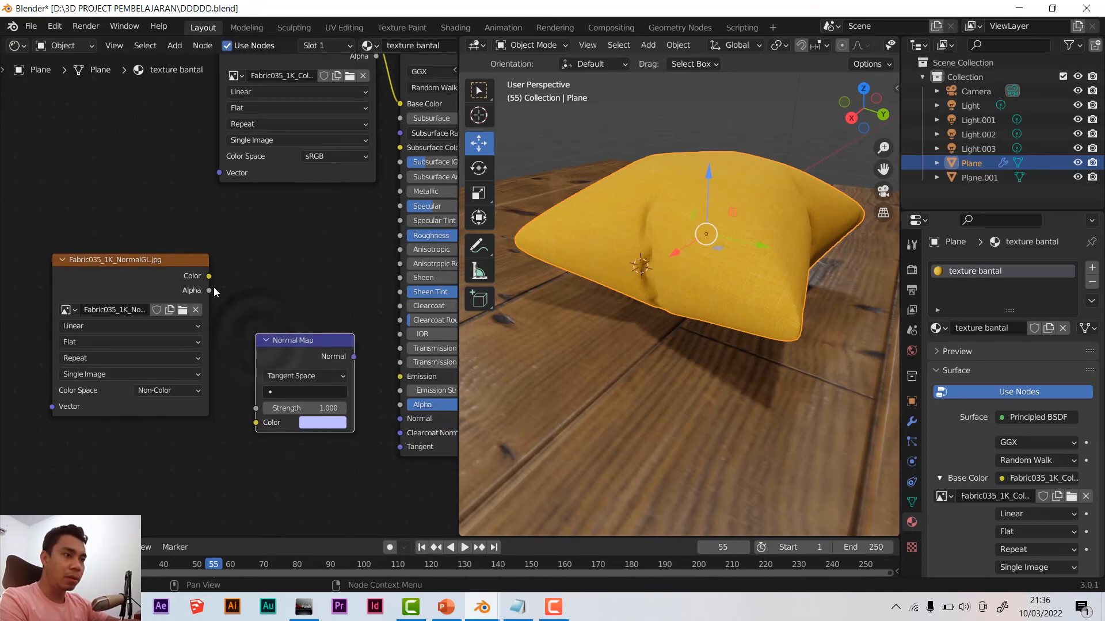
pyautogui.moveTo(211, 278); pyautogui.dragTo(253, 413)
pyautogui.moveTo(344, 351); pyautogui.dragTo(388, 409)
# Inspect the pillow's fabric weave up close and set the Normal Map strength to 1.200
pyautogui.scroll(5, 726, 226)
pyautogui.scroll(-3, 726, 226)
pyautogui.moveTo(725, 224); pyautogui.dragTo(709, 245, button='middle')
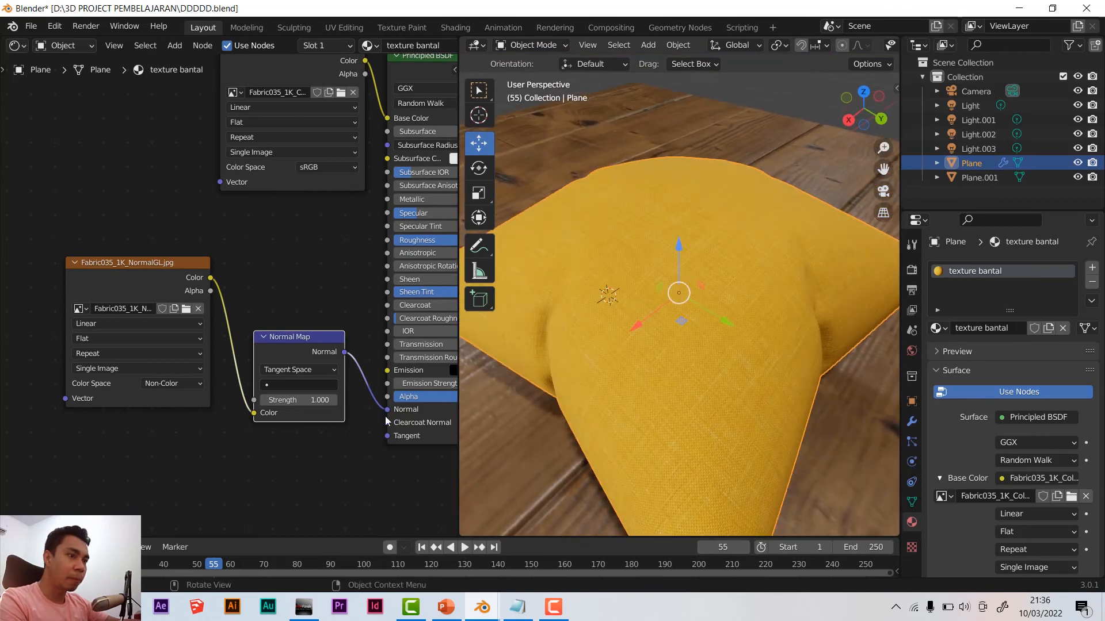
pyautogui.moveTo(302, 400)
pyautogui.mouseDown()
pyautogui.moveTo(397, 400)
pyautogui.moveTo(302, 400)
pyautogui.mouseUp()
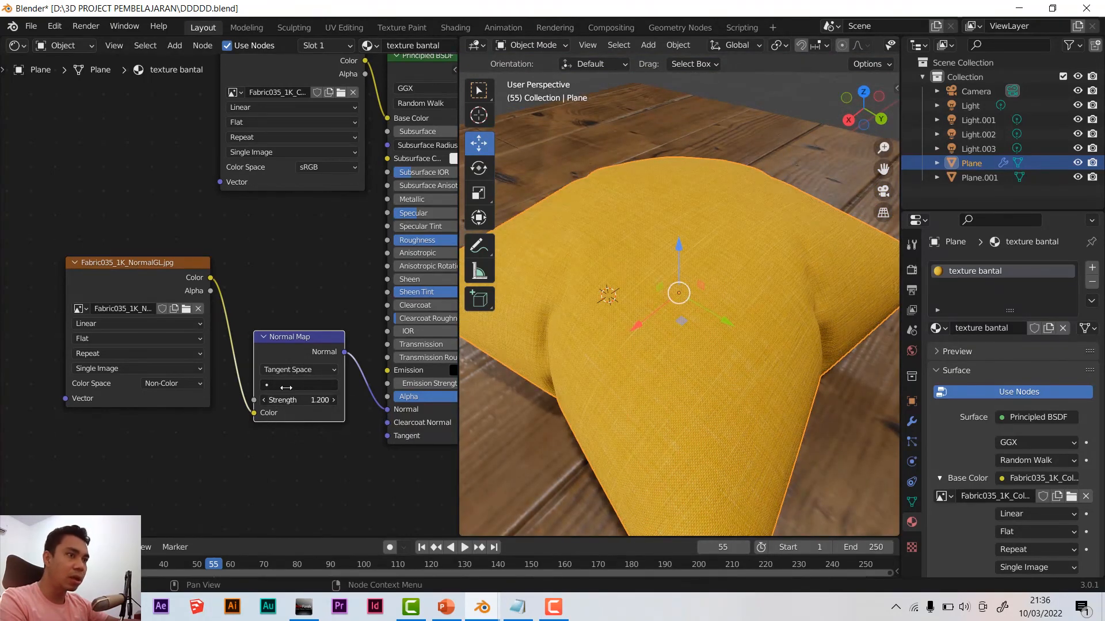
# Move the NormalGL texture and Normal Map nodes lower, and add an Image Texture node above the NormalGL texture
pyautogui.scroll(-2, 243, 267)
pyautogui.moveTo(192, 271); pyautogui.dragTo(81, 313)
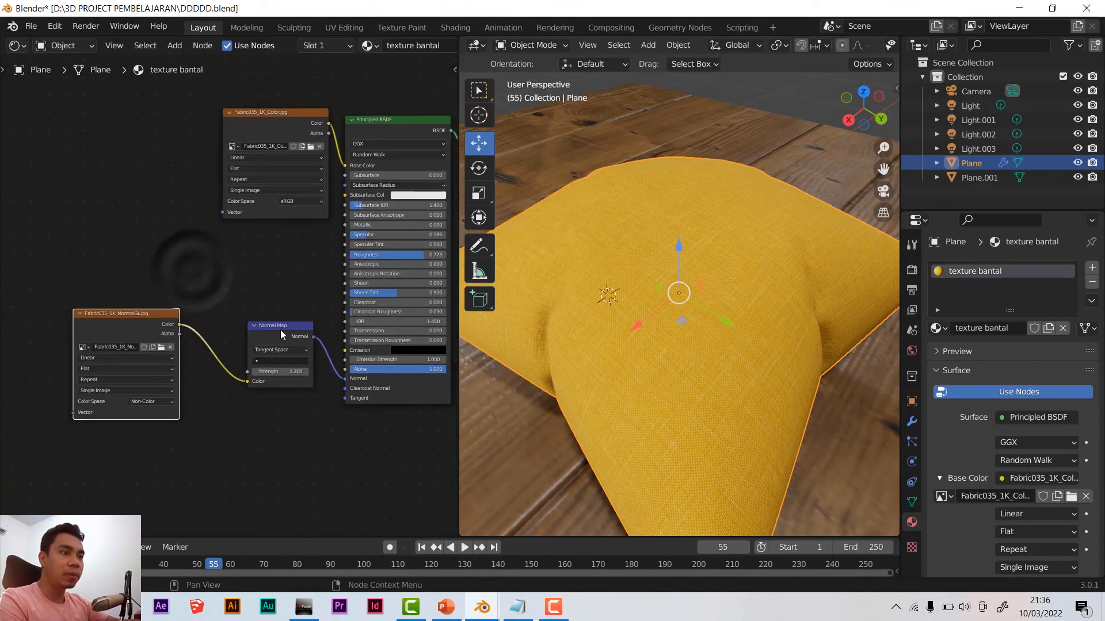
pyautogui.moveTo(281, 337); pyautogui.dragTo(275, 354)
pyautogui.hotkey('shift', 'a')
pyautogui.moveTo(172, 257)
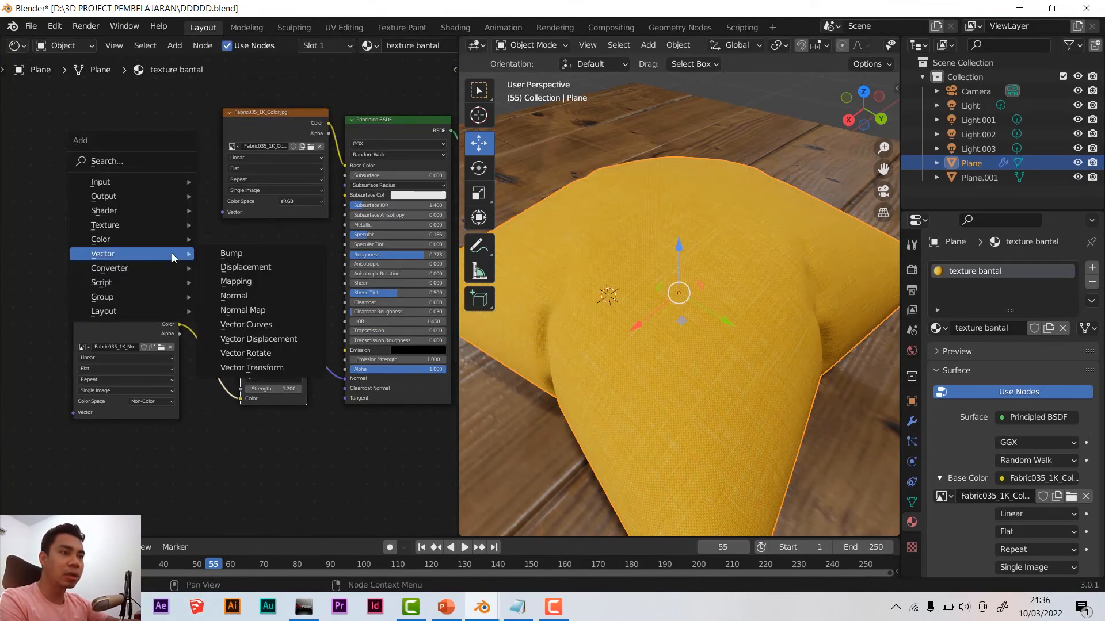
pyautogui.moveTo(169, 230)
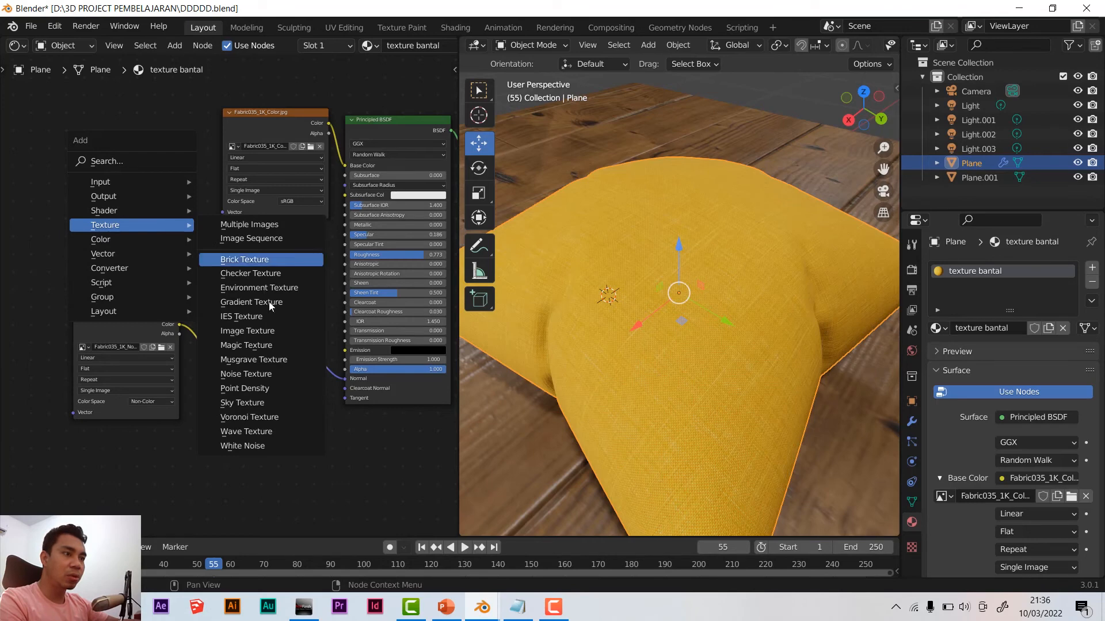
pyautogui.click(260, 333)
pyautogui.click(66, 185)
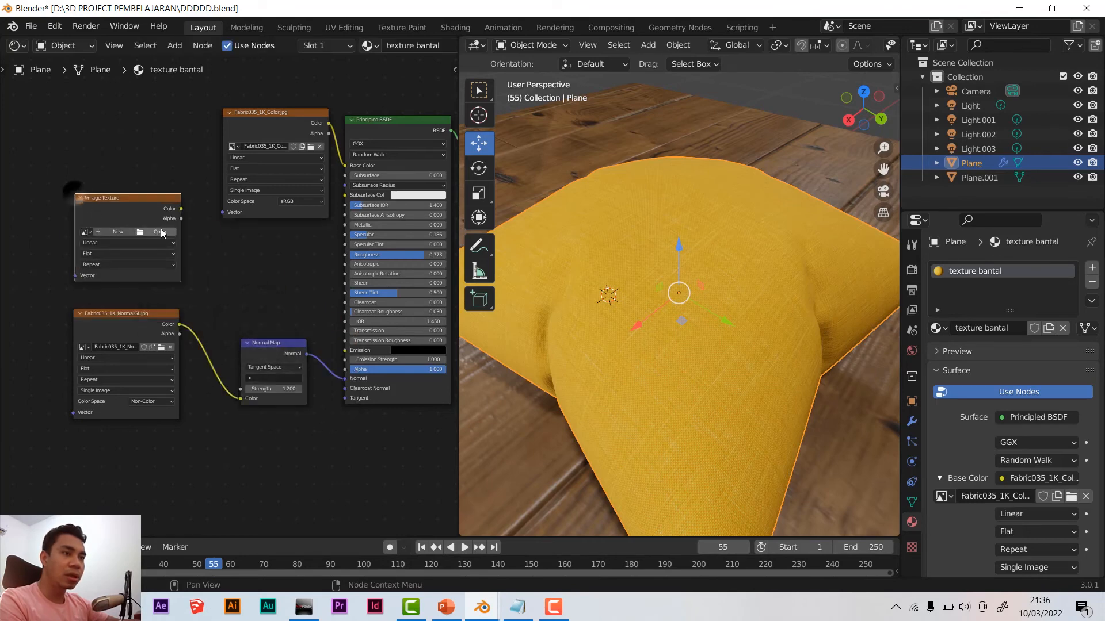
# Load Fabric035_1K_Roughness.jpg from the Desktop's Textture PBR\Fabric\Fabric035 folder into the new Image Texture node
pyautogui.click(160, 235)
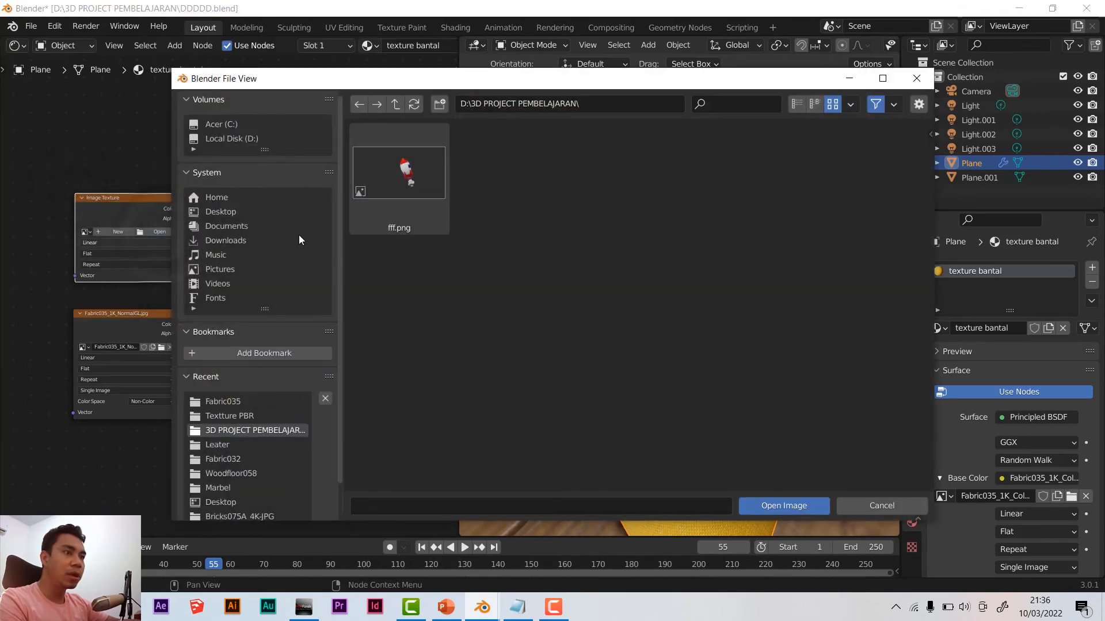
pyautogui.click(222, 213)
pyautogui.doubleClick(726, 314)
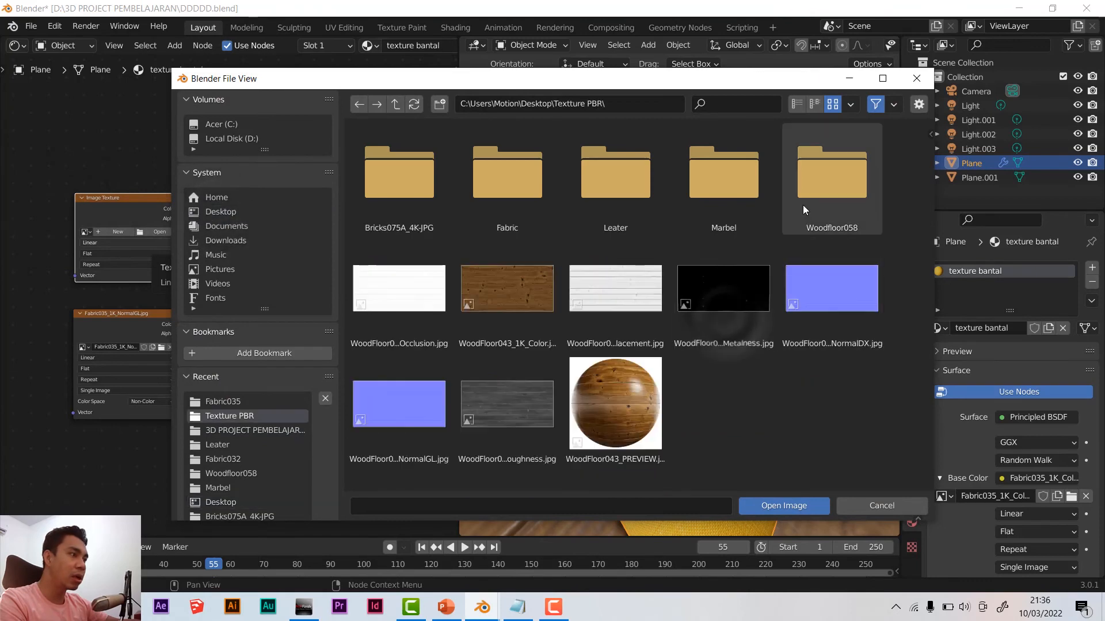
pyautogui.doubleClick(535, 221)
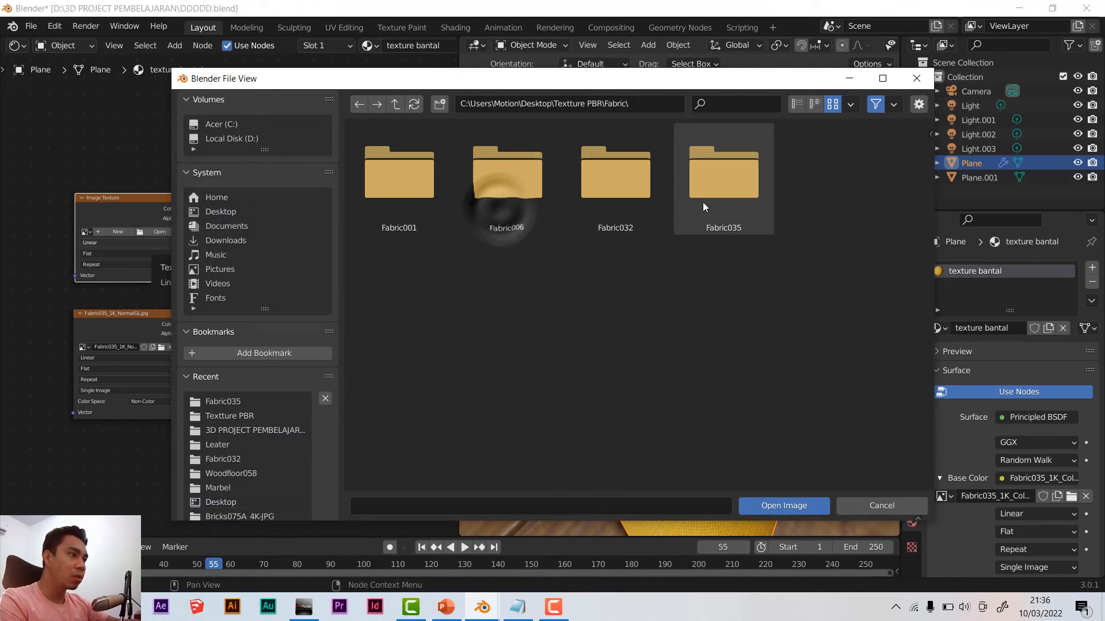
pyautogui.doubleClick(703, 203)
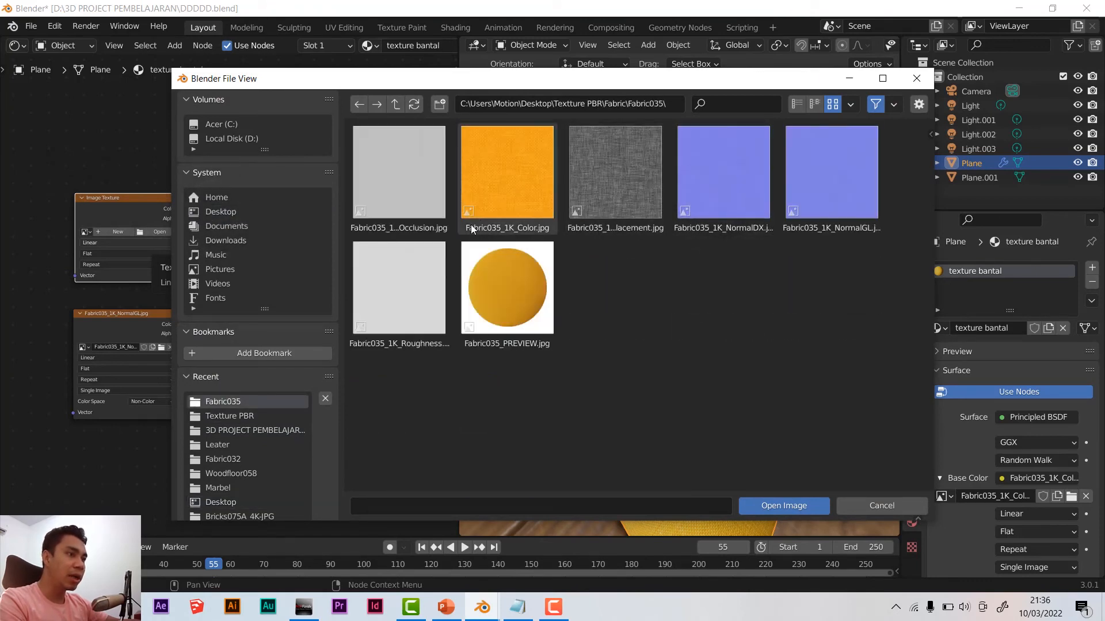
pyautogui.doubleClick(403, 305)
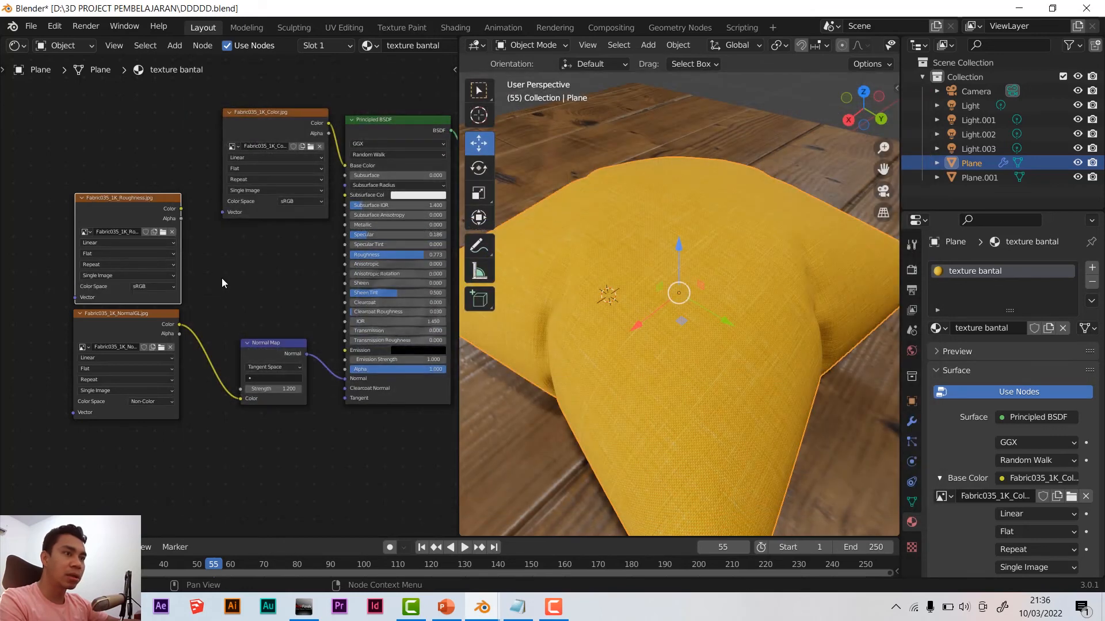
# Add a ColorRamp node and link the Roughness texture's Color through it to the Principled BSDF's Roughness input
pyautogui.moveTo(151, 320); pyautogui.dragTo(148, 342)
pyautogui.hotkey('shift', 'a')
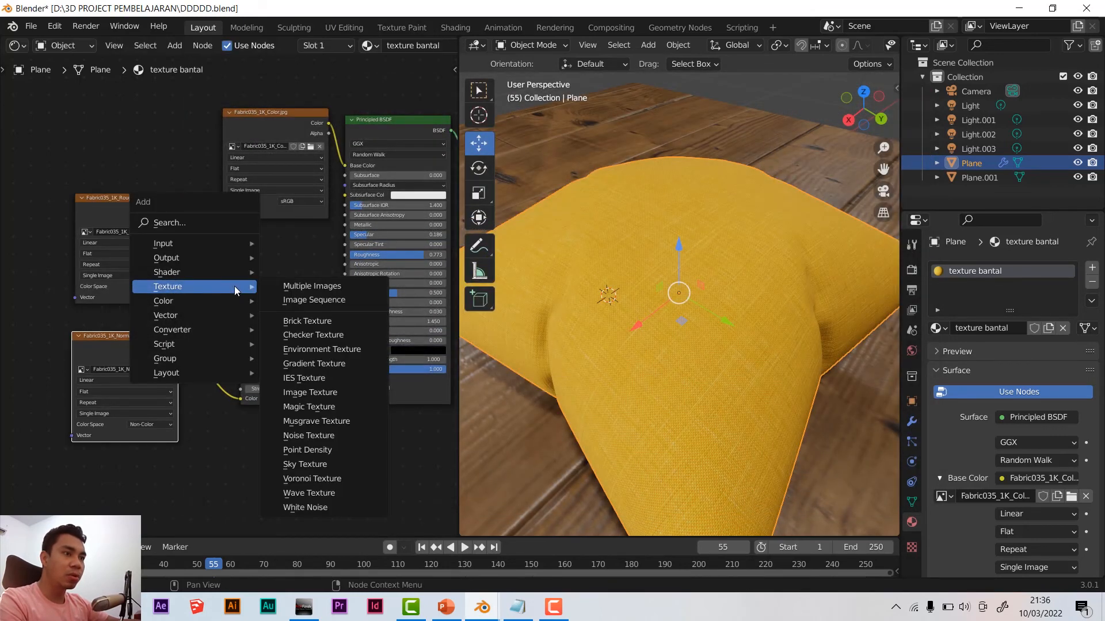
pyautogui.moveTo(236, 329)
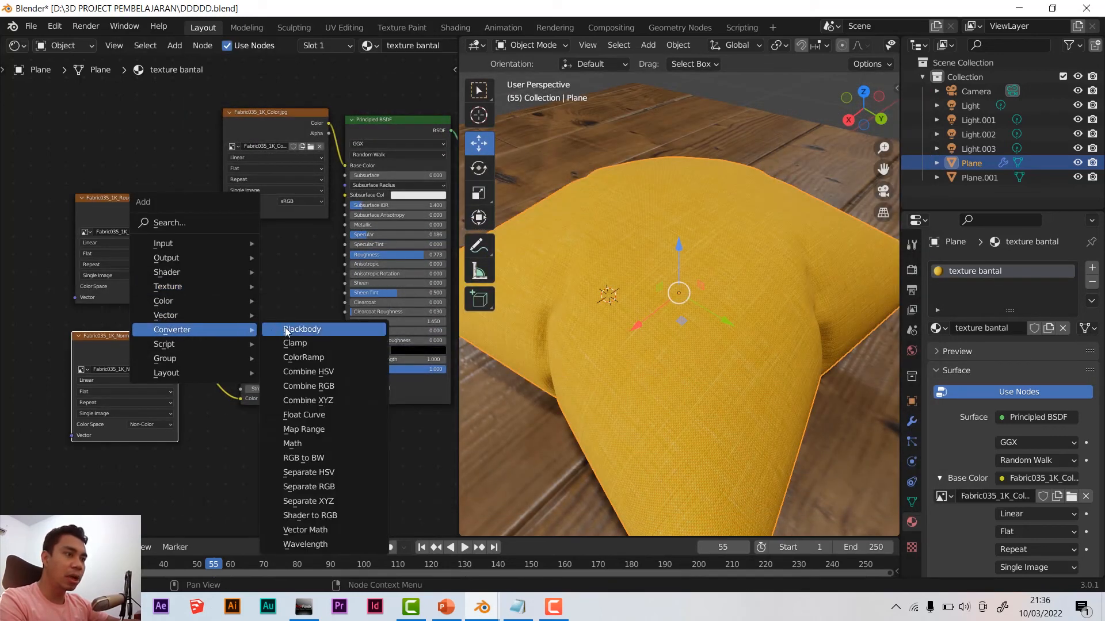
pyautogui.click(293, 357)
pyautogui.moveTo(225, 243); pyautogui.dragTo(202, 301)
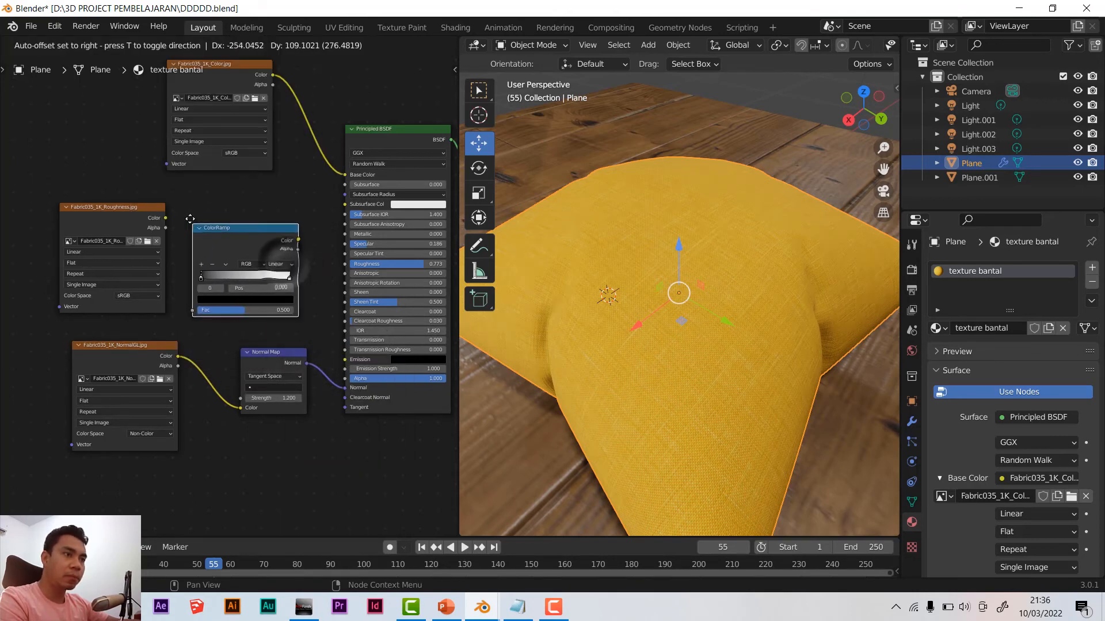
pyautogui.moveTo(306, 228); pyautogui.dragTo(344, 264)
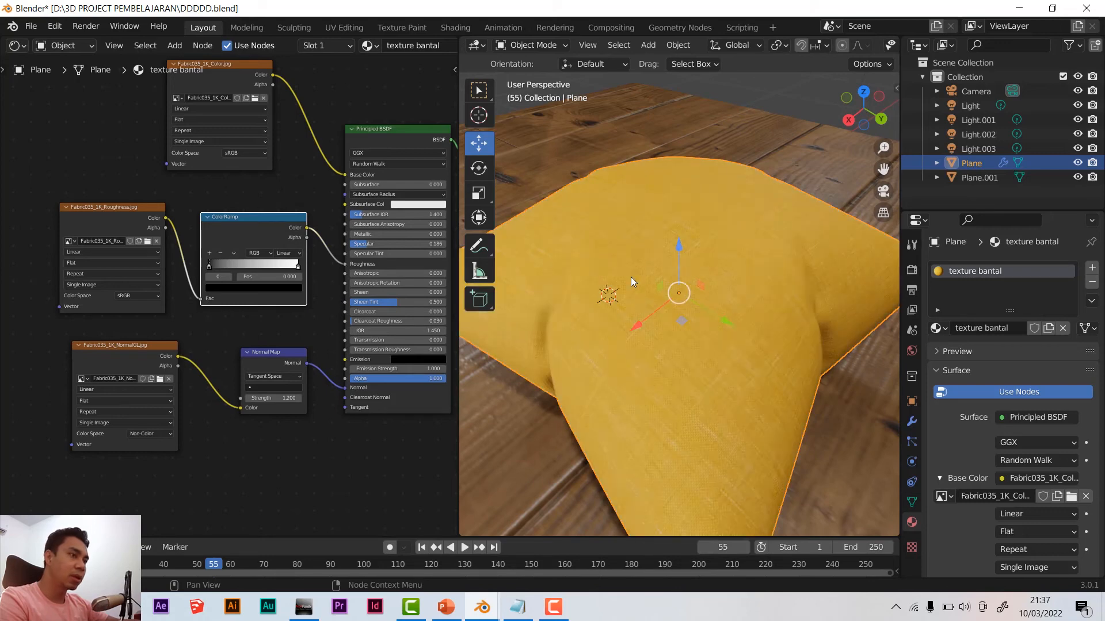
# Set the Roughness texture's color space to Non-Color
pyautogui.moveTo(626, 302); pyautogui.dragTo(618, 251, button='middle')
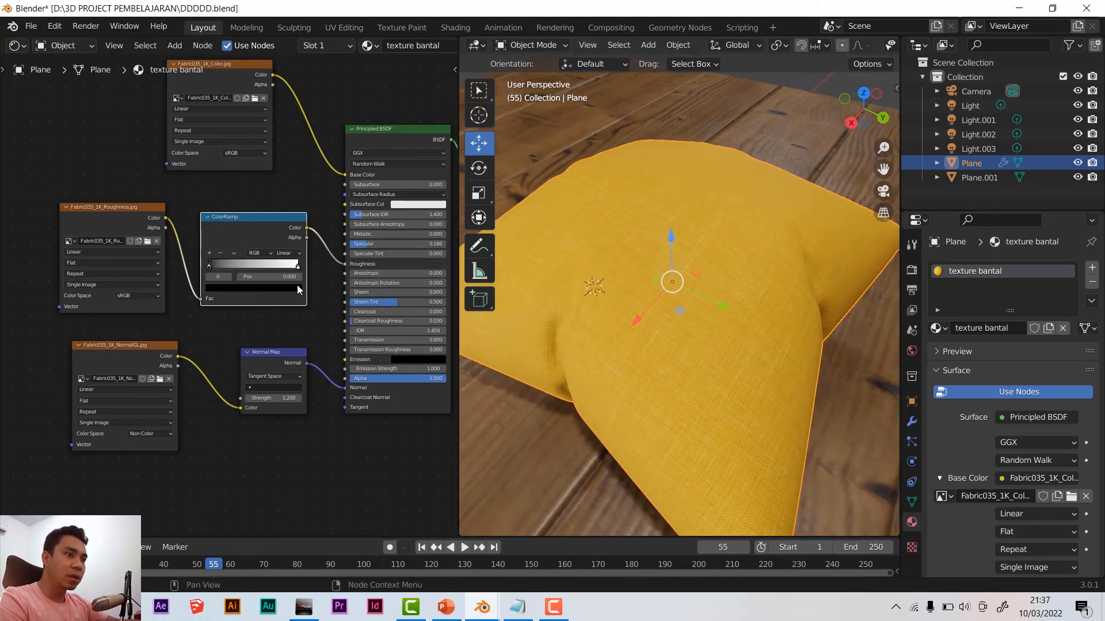
pyautogui.click(126, 296)
pyautogui.click(131, 334)
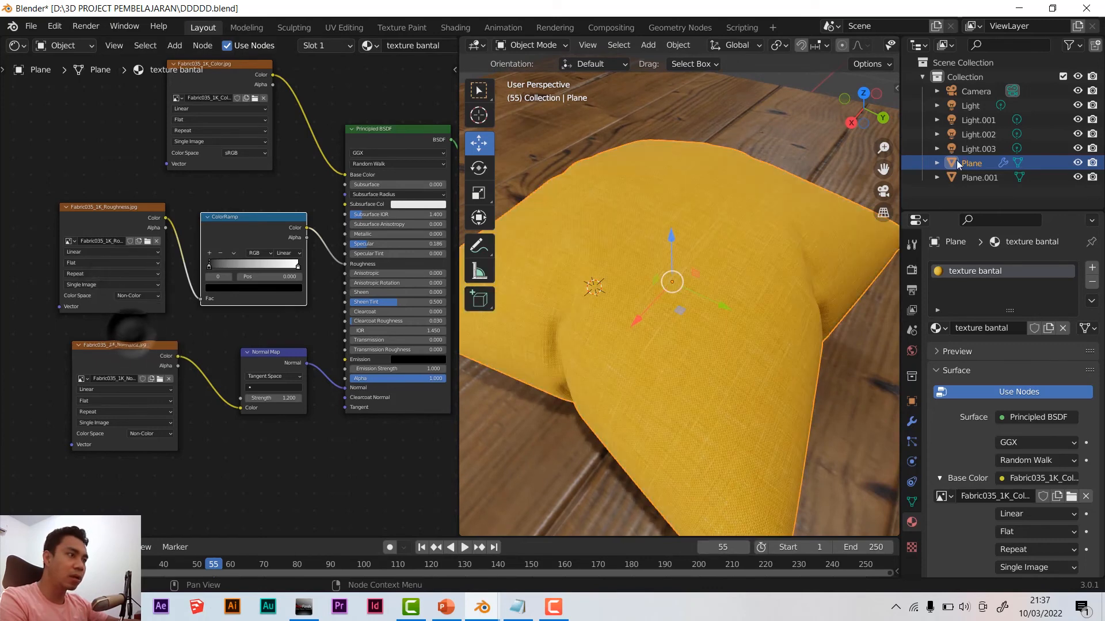
# Shift the ColorRamp's black stop toward the middle and its white stop to 0.819, judging the sheen on the pillow's weave
pyautogui.moveTo(210, 267); pyautogui.dragTo(252, 267)
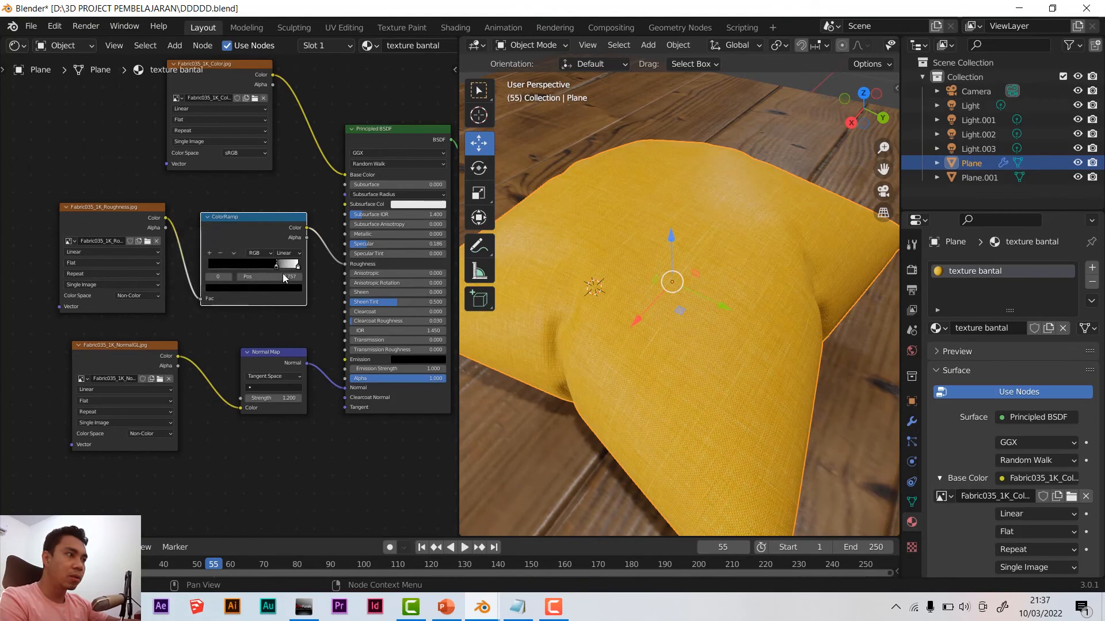
pyautogui.scroll(6, 714, 268)
pyautogui.scroll(-5, 712, 265)
pyautogui.moveTo(705, 260)
pyautogui.mouseDown(button='middle')
pyautogui.moveTo(679, 278)
pyautogui.moveTo(689, 261)
pyautogui.mouseUp(button='middle')
pyautogui.scroll(3, 712, 212)
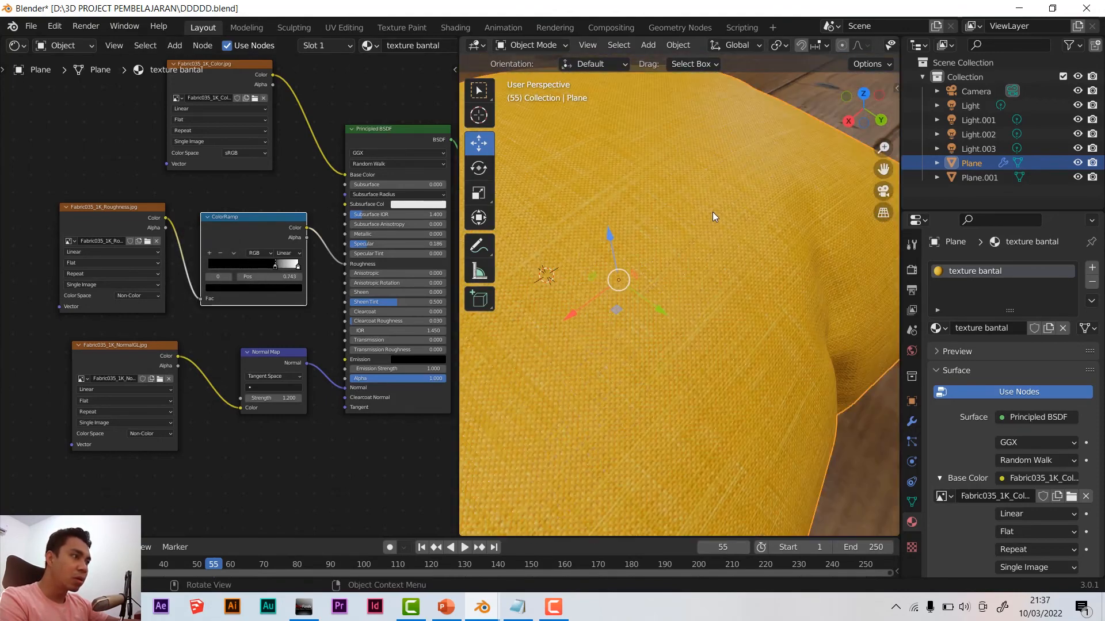
pyautogui.click(296, 270)
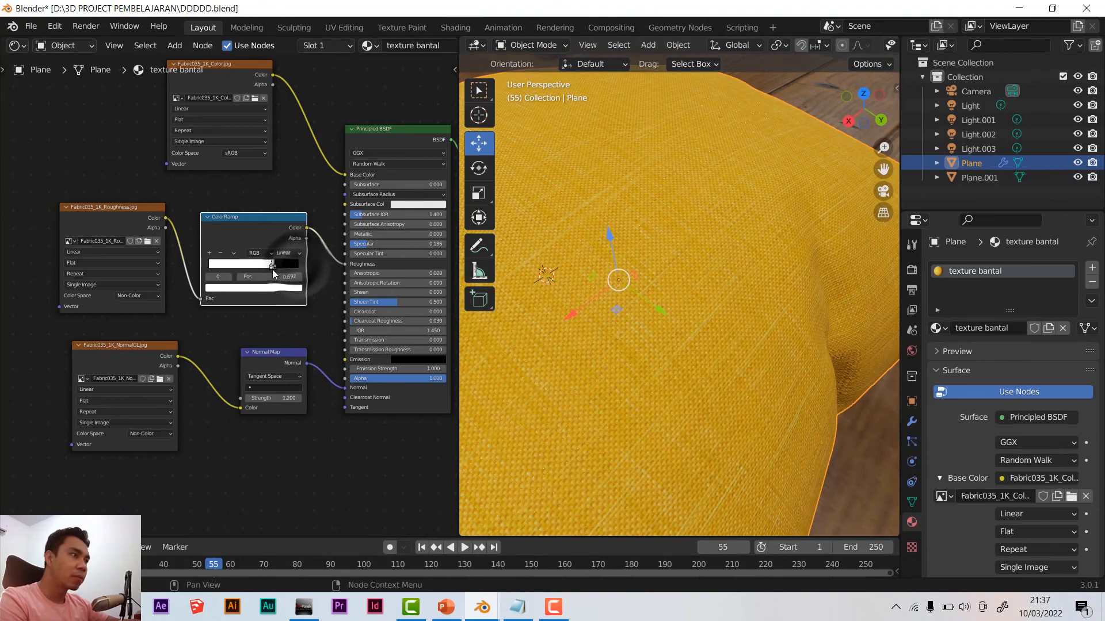
pyautogui.moveTo(275, 266)
pyautogui.mouseDown()
pyautogui.moveTo(231, 275)
pyautogui.moveTo(282, 267)
pyautogui.mouseUp()
# Move the Normal Map node lower, align the NormalGL texture under the Roughness texture, and set the Normal Map strength to 4.300
pyautogui.moveTo(264, 352); pyautogui.dragTo(243, 394)
pyautogui.moveTo(119, 348); pyautogui.dragTo(106, 348)
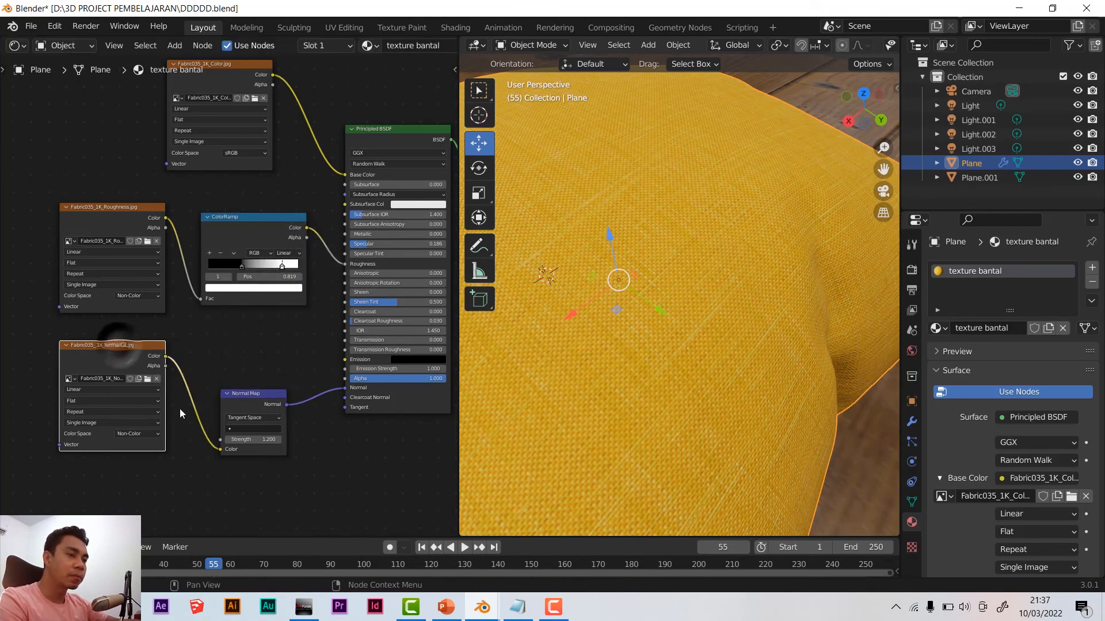
pyautogui.moveTo(253, 439)
pyautogui.mouseDown()
pyautogui.moveTo(286, 439)
pyautogui.moveTo(269, 440)
pyautogui.mouseUp()
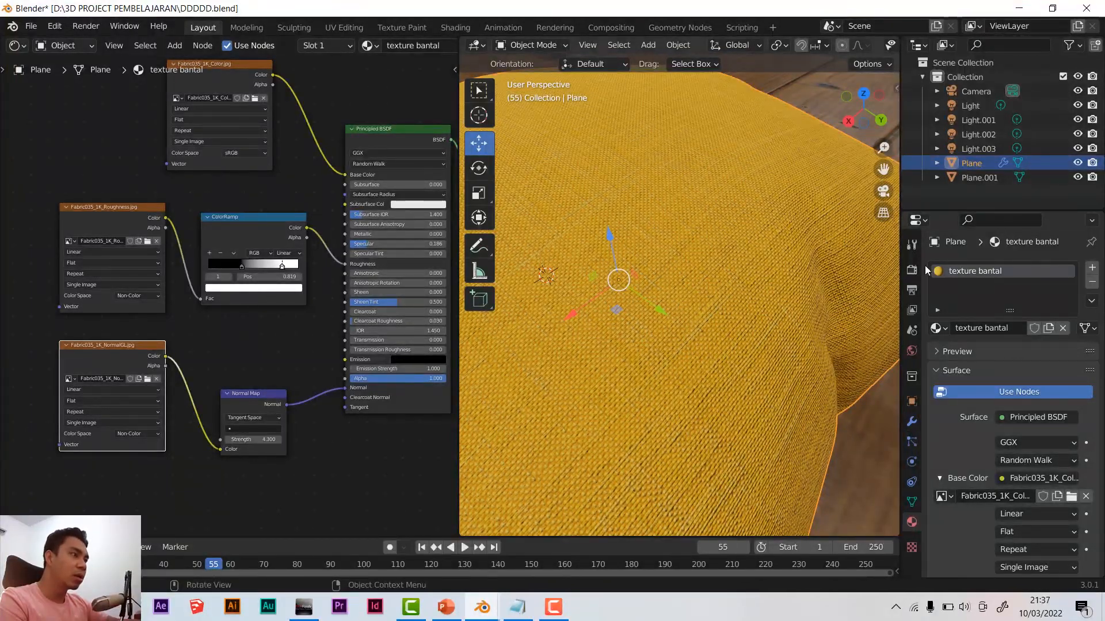
# Examine the pillow's fabric up close and from farther away, and deselect the pillow to see it without its outline
pyautogui.scroll(-10, 755, 303)
pyautogui.scroll(3, 689, 313)
pyautogui.moveTo(689, 313)
pyautogui.mouseDown(button='middle')
pyautogui.moveTo(703, 325)
pyautogui.moveTo(751, 293)
pyautogui.moveTo(750, 271)
pyautogui.moveTo(702, 311)
pyautogui.mouseUp(button='middle')
pyautogui.scroll(-7, 694, 315)
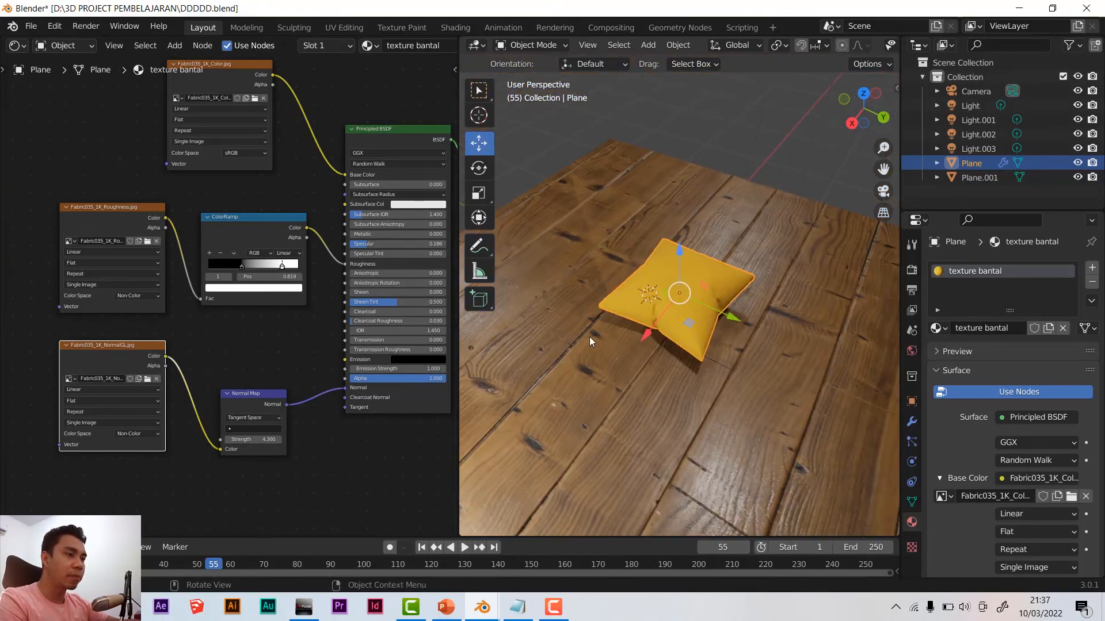
pyautogui.scroll(2, 657, 356)
pyautogui.click(584, 153)
pyautogui.scroll(2, 685, 361)
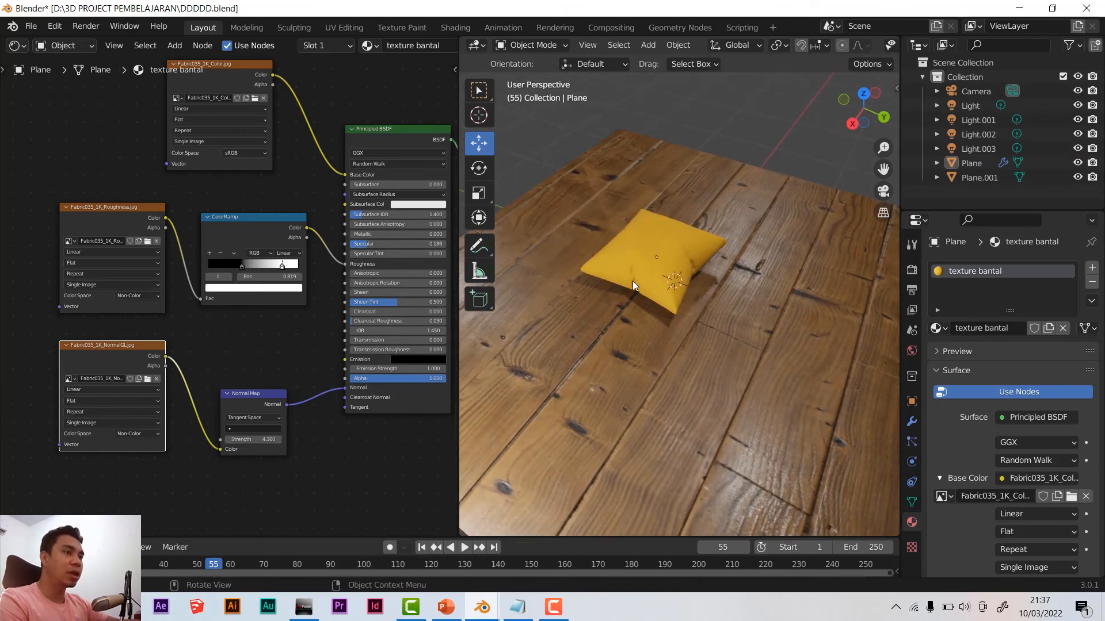
# Tidy the pillow material's node layout by spacing out the Color, Roughness, NormalGL, ColorRamp and Normal Map nodes
pyautogui.scroll(-2, 272, 195)
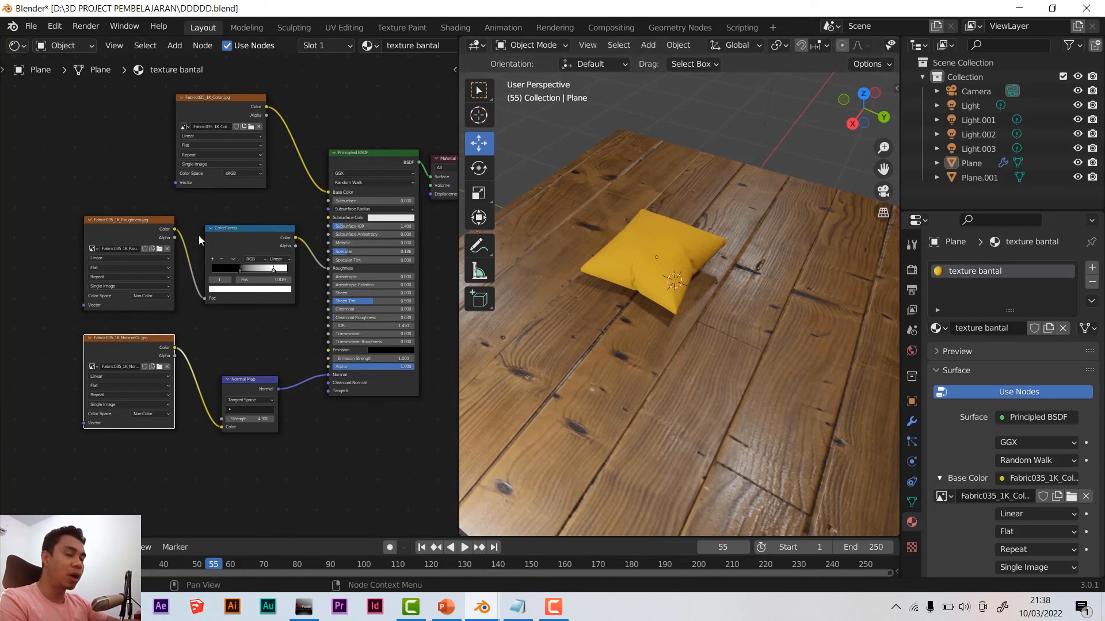
pyautogui.moveTo(129, 222); pyautogui.dragTo(113, 202)
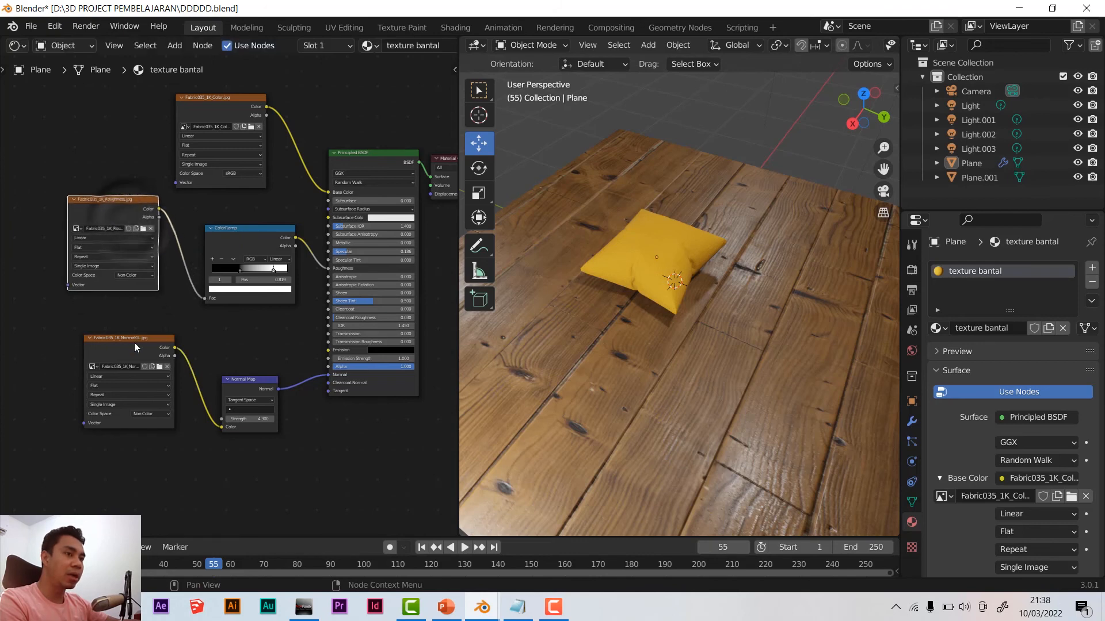
pyautogui.moveTo(136, 337); pyautogui.dragTo(125, 352)
pyautogui.moveTo(120, 199); pyautogui.dragTo(104, 213)
pyautogui.moveTo(227, 233)
pyautogui.mouseDown()
pyautogui.moveTo(211, 196)
pyautogui.moveTo(211, 240)
pyautogui.mouseUp()
pyautogui.moveTo(223, 97); pyautogui.dragTo(229, 97)
pyautogui.moveTo(257, 386); pyautogui.dragTo(253, 358)
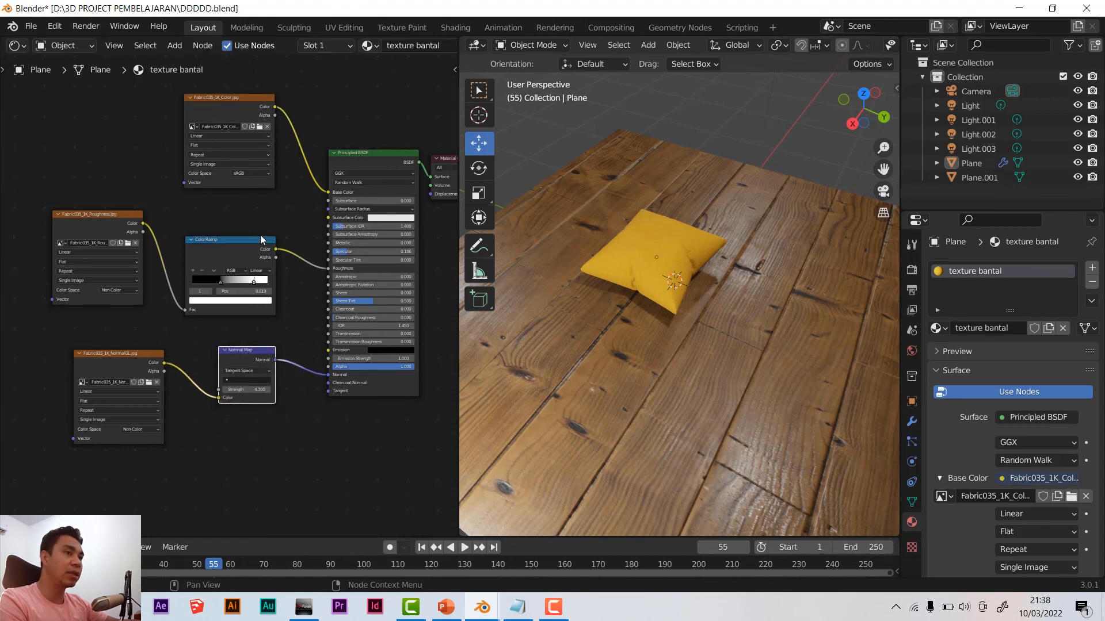
pyautogui.moveTo(254, 239); pyautogui.dragTo(254, 226)
pyautogui.moveTo(147, 351); pyautogui.dragTo(128, 355)
pyautogui.moveTo(122, 214); pyautogui.dragTo(127, 221)
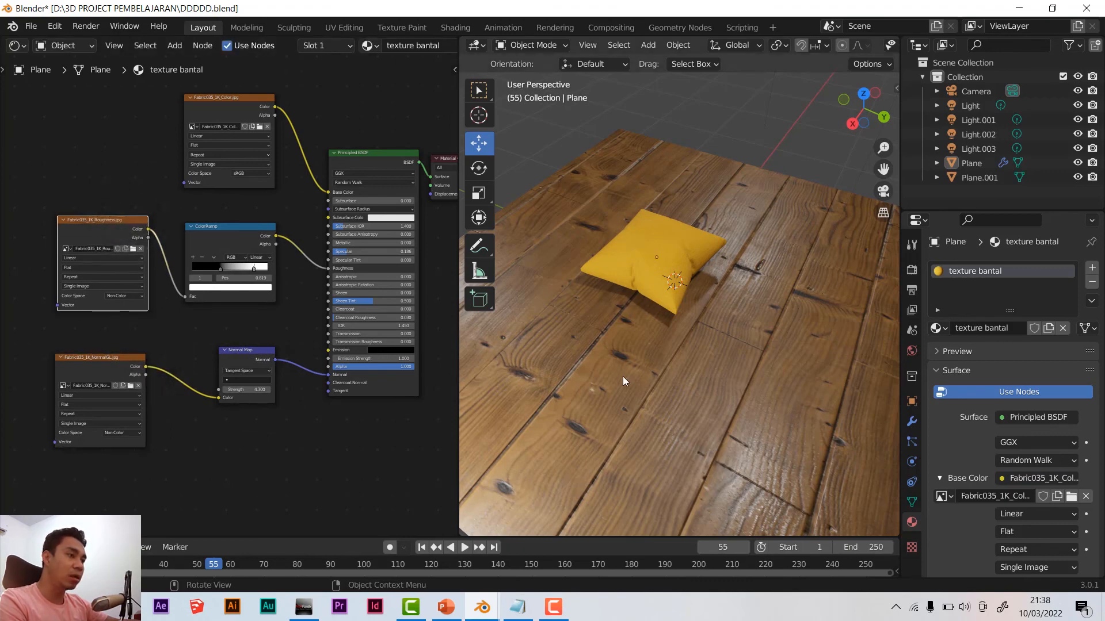
# Examine the textured pillow on the wood floor from above, up close and near floor level
pyautogui.moveTo(603, 360); pyautogui.dragTo(724, 367, button='middle')
pyautogui.moveTo(648, 377); pyautogui.dragTo(640, 343, button='middle')
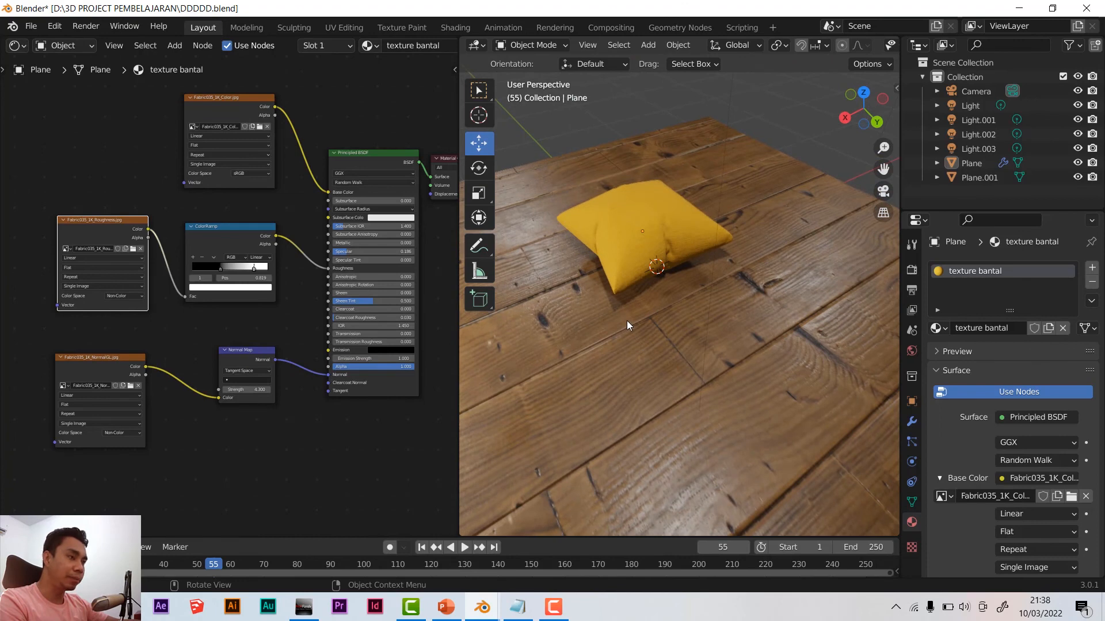
pyautogui.keyDown('shift'); pyautogui.moveTo(635, 271); pyautogui.dragTo(645, 317, button='middle'); pyautogui.keyUp('shift')
pyautogui.scroll(1, 647, 306)
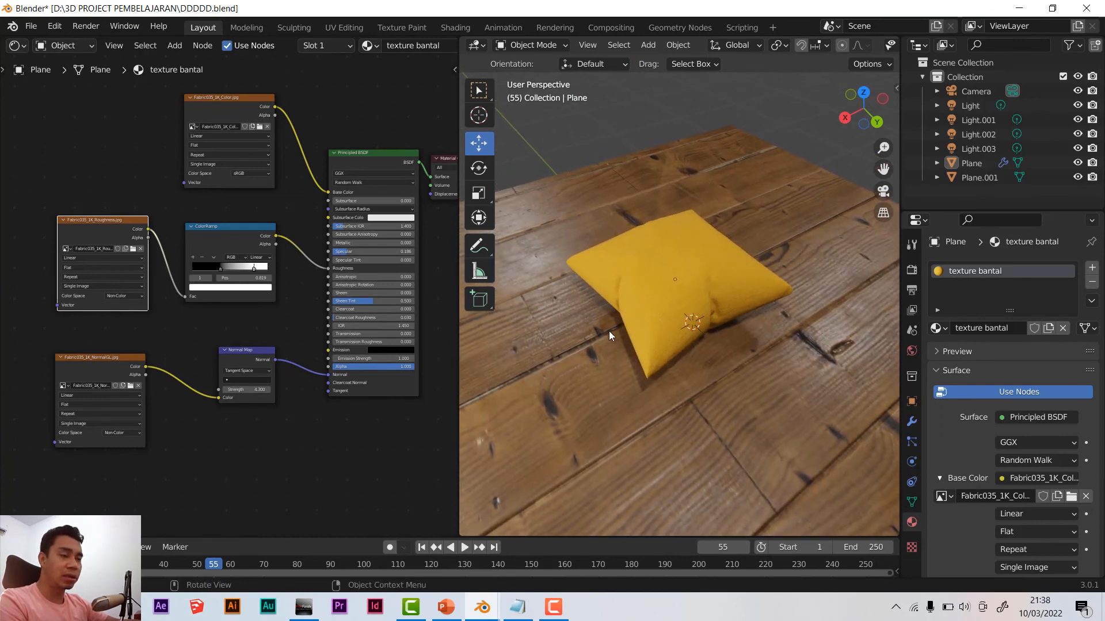
pyautogui.scroll(1, 608, 329)
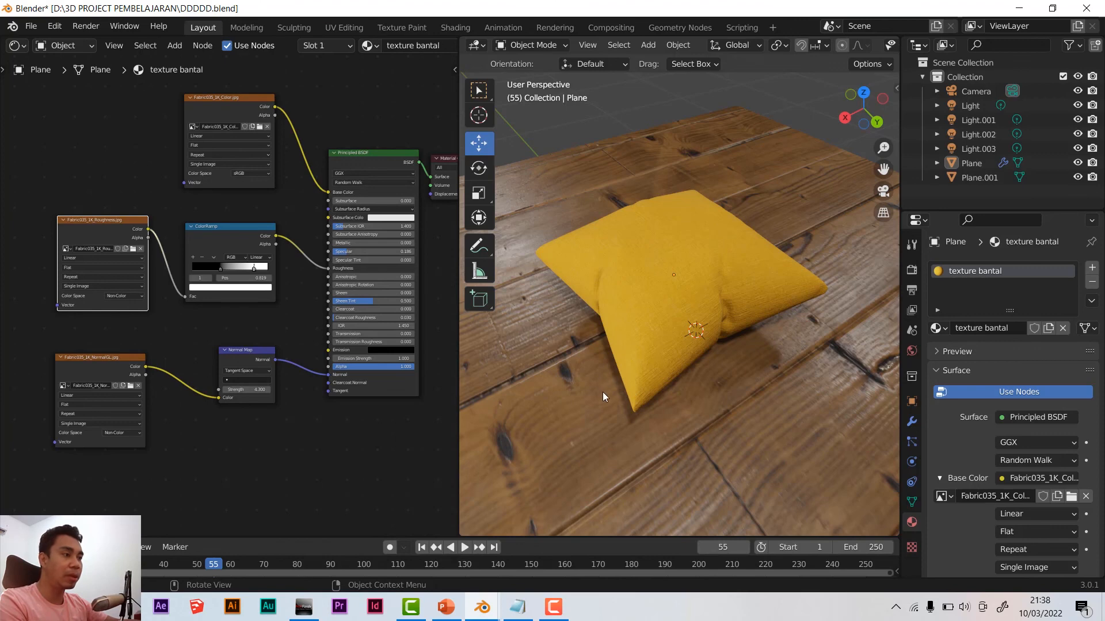
pyautogui.moveTo(584, 392); pyautogui.dragTo(603, 354, button='middle')
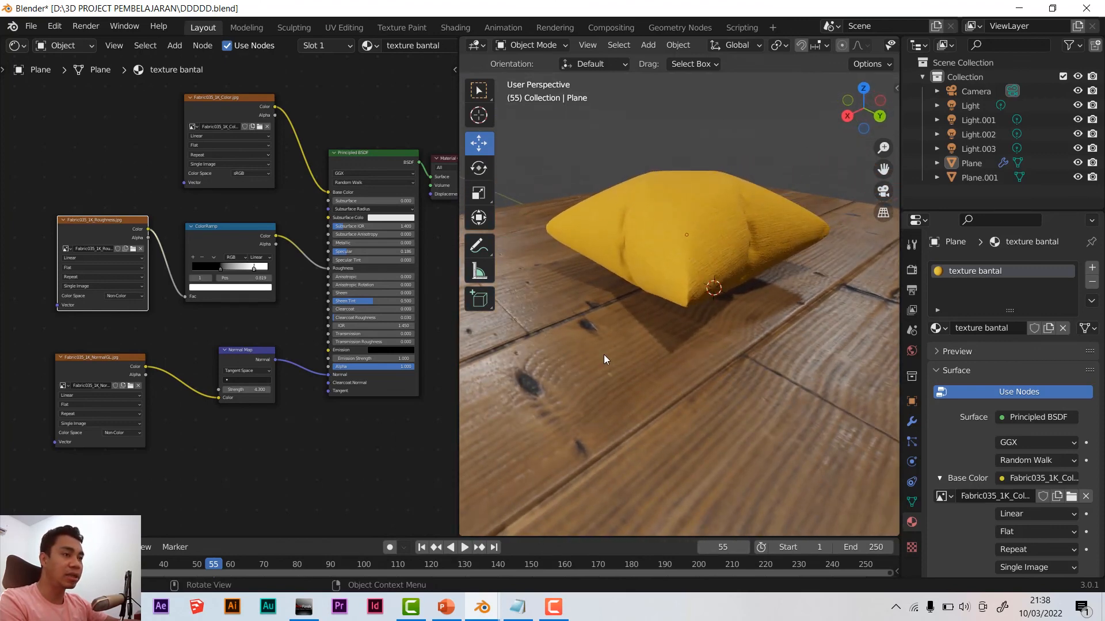
# Widen the 3D viewport against the node editor and examine the pillow and its shadow from another side
pyautogui.moveTo(459, 351); pyautogui.dragTo(422, 369)
pyautogui.moveTo(478, 247); pyautogui.dragTo(672, 285, button='middle')
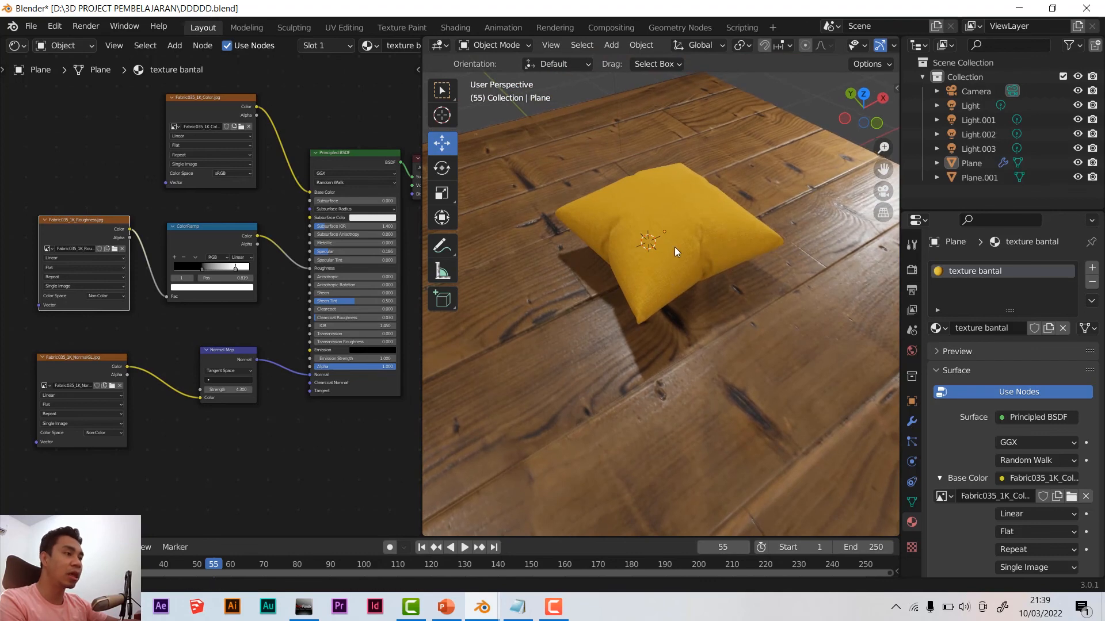
pyautogui.scroll(2, 678, 230)
pyautogui.keyDown('shift'); pyautogui.moveTo(672, 222); pyautogui.dragTo(675, 261, button='middle'); pyautogui.keyUp('shift')
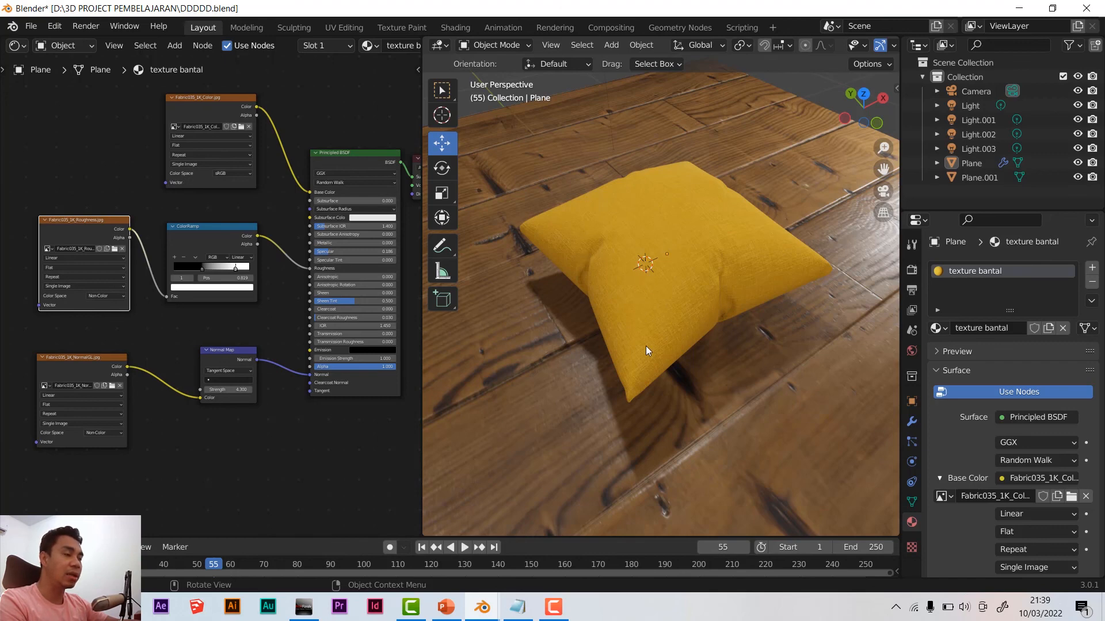
pyautogui.moveTo(645, 339); pyautogui.dragTo(648, 321, button='middle')
pyautogui.moveTo(648, 306); pyautogui.dragTo(648, 302, button='middle')
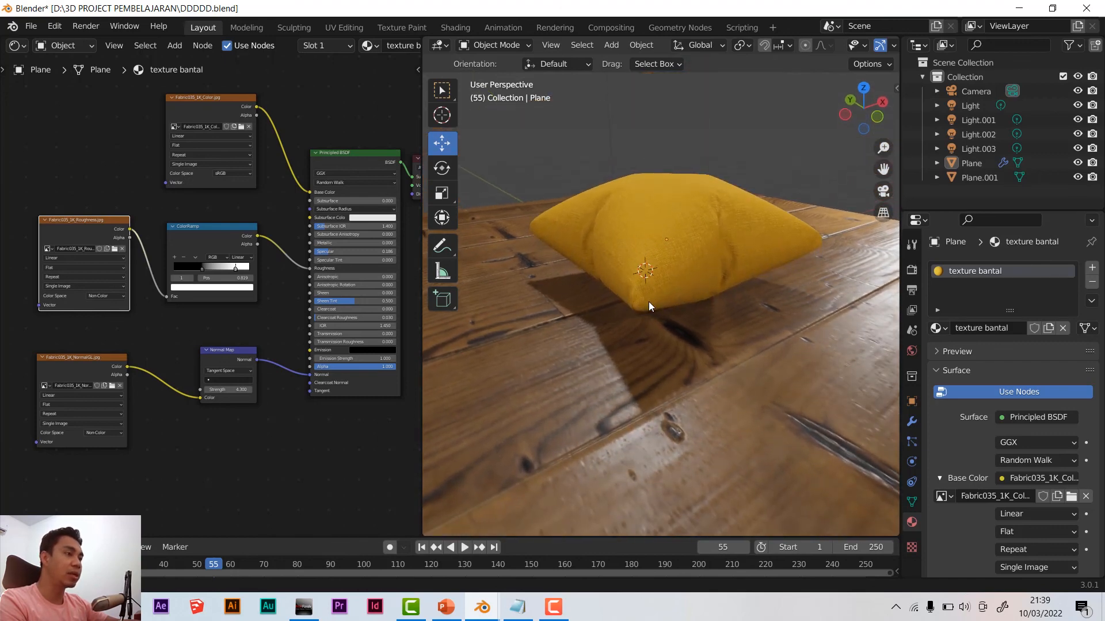